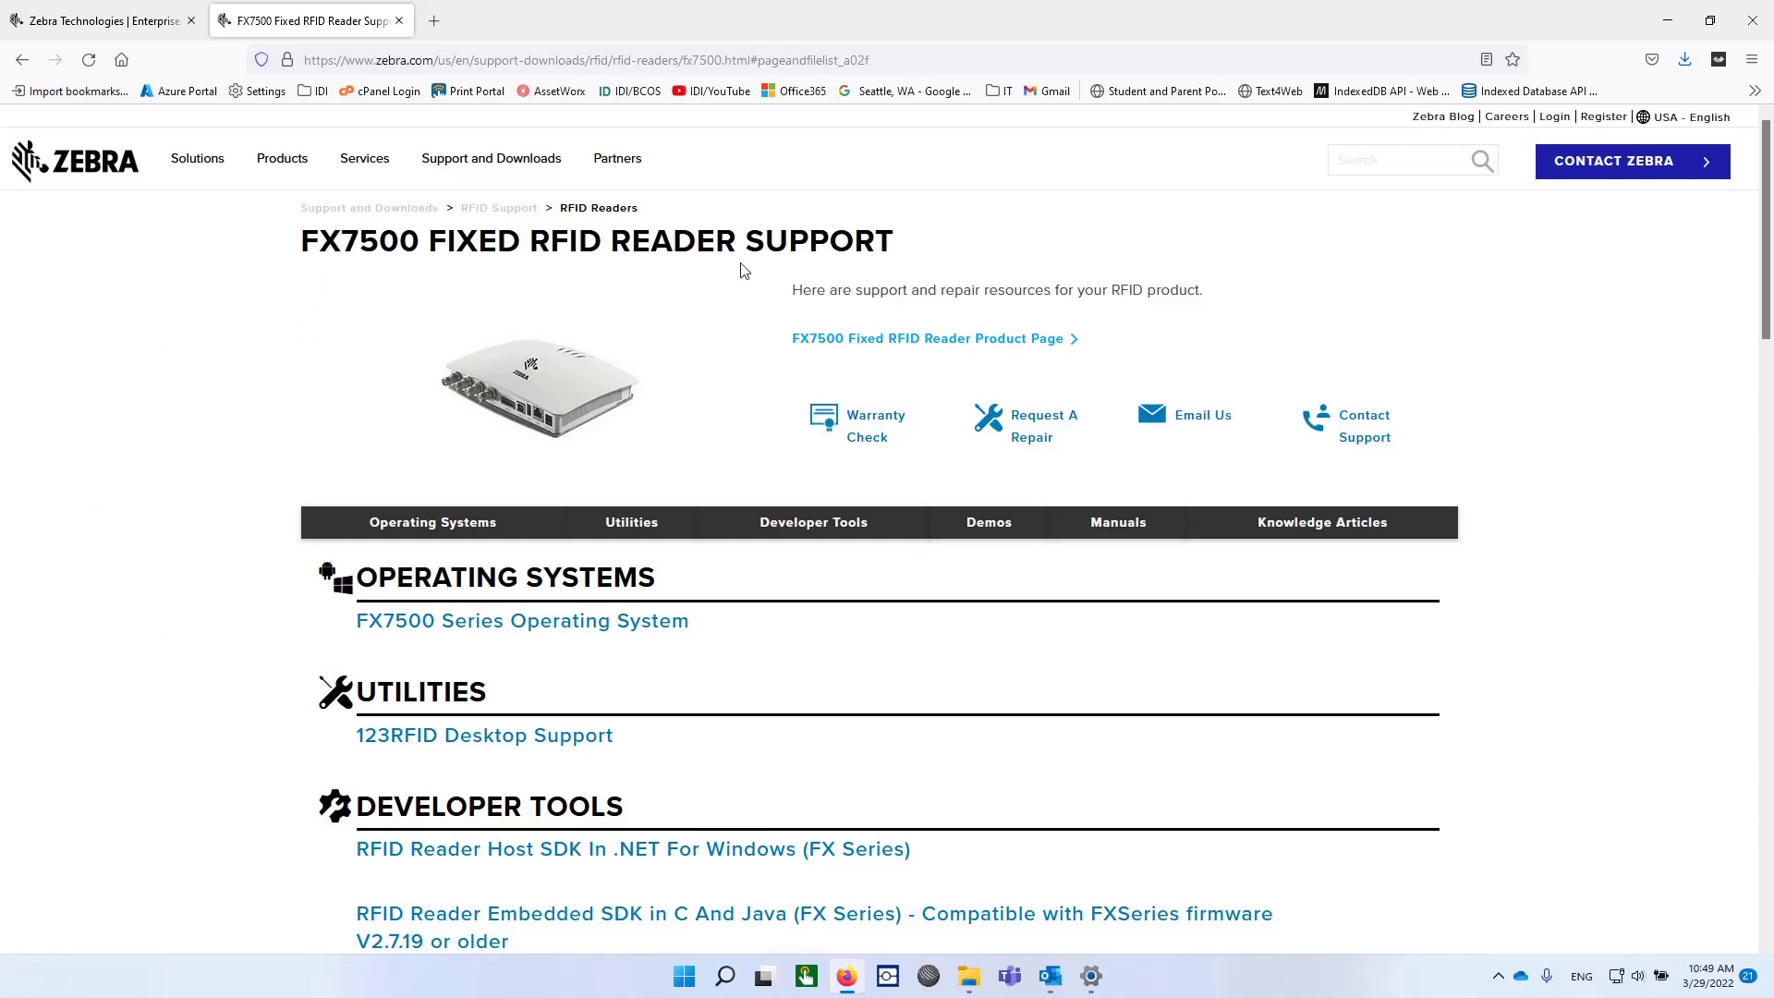
Open the FX7500 Series OS downloads page and expand the BSP 3.10.30 release details.
click(376, 624)
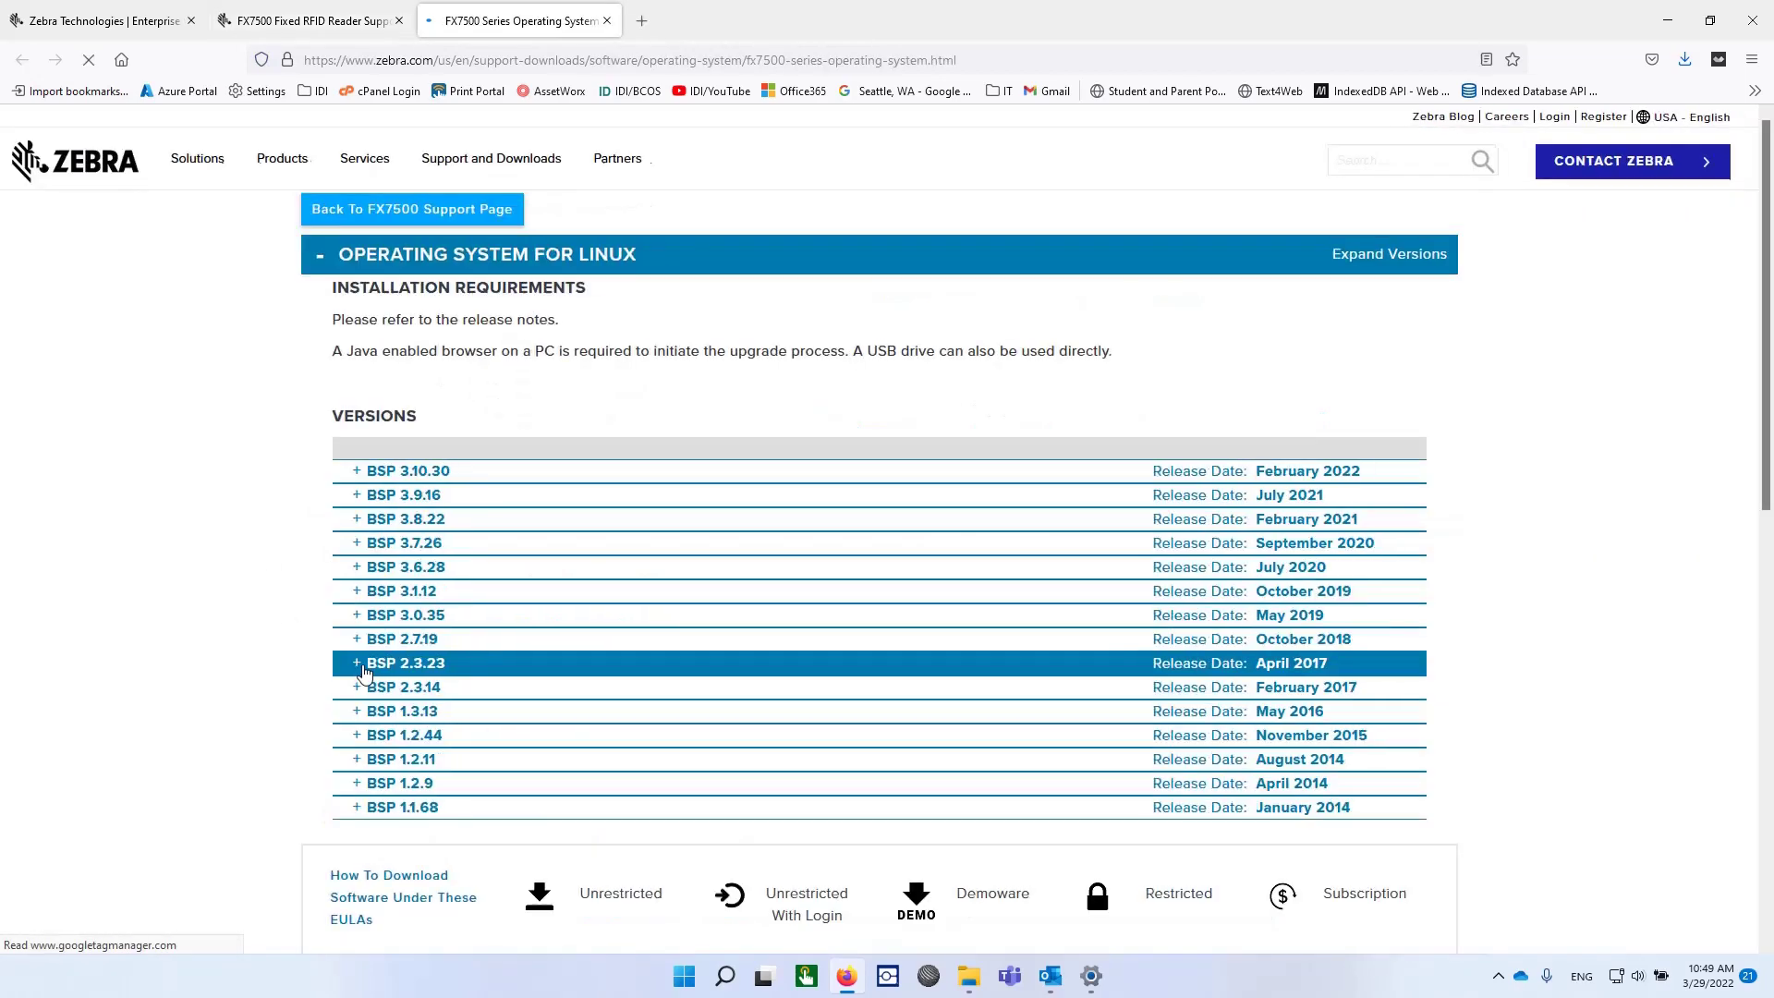
click(371, 557)
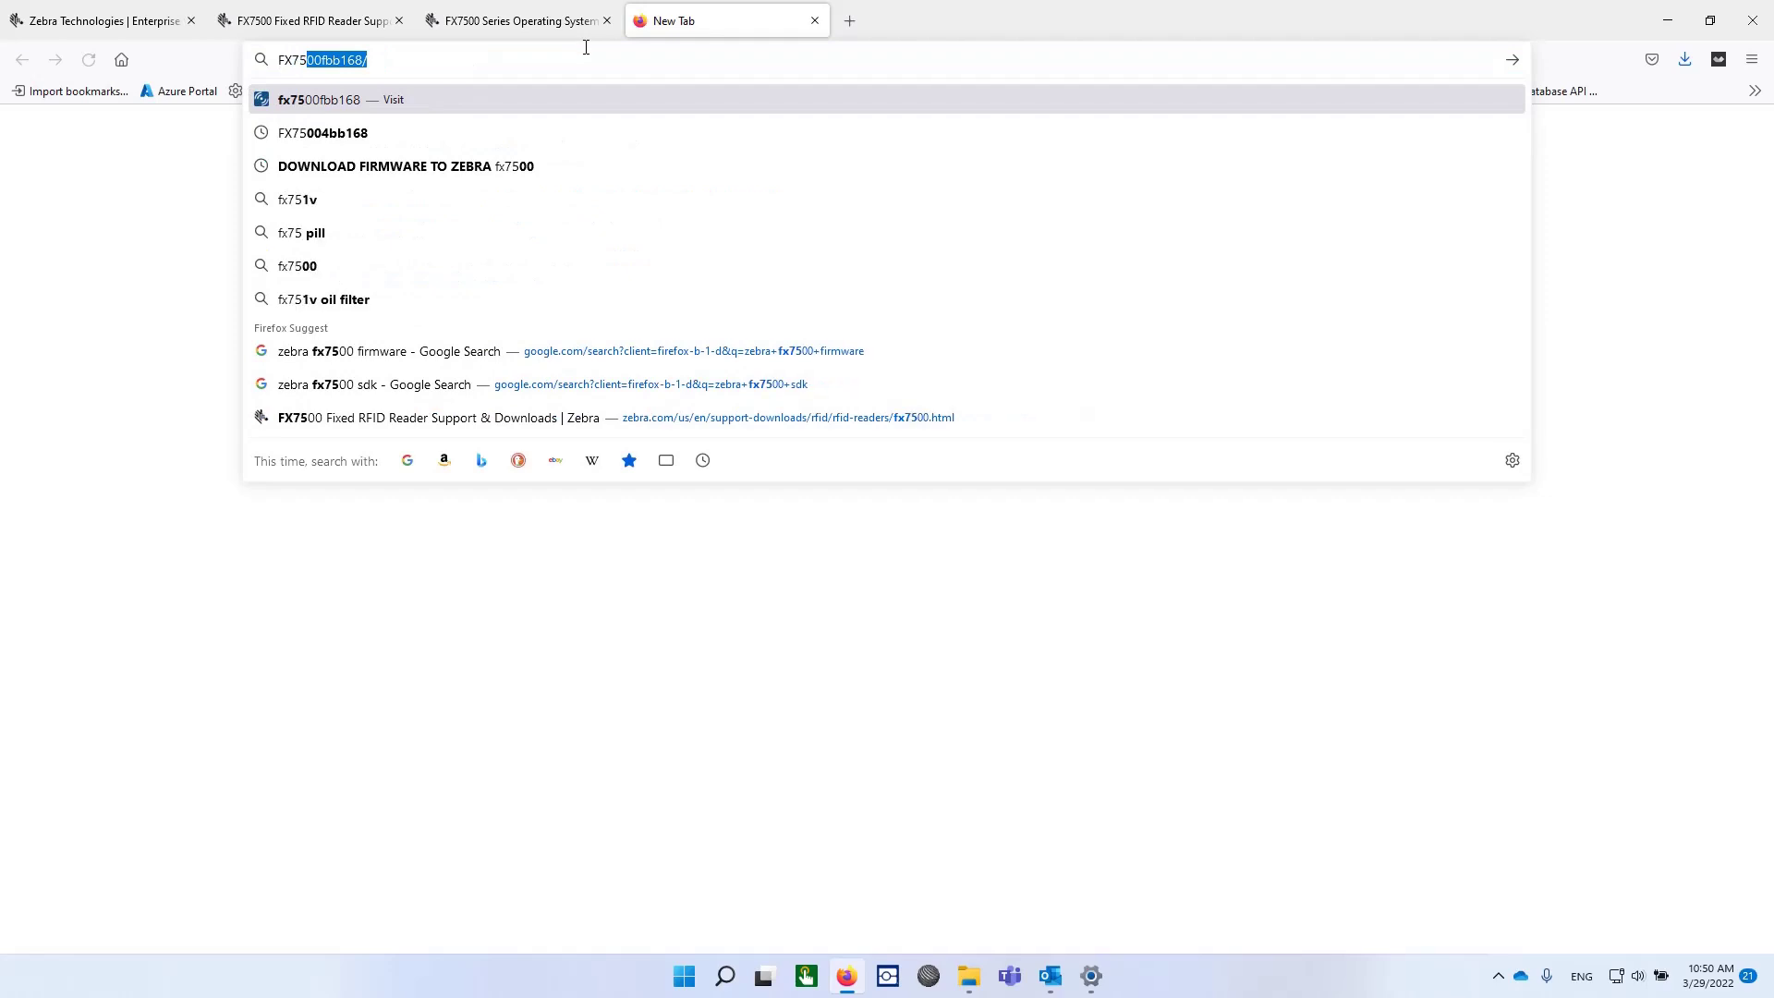
Load the reader's web console at host fx7500fbb168 in the new tab.
text(00)
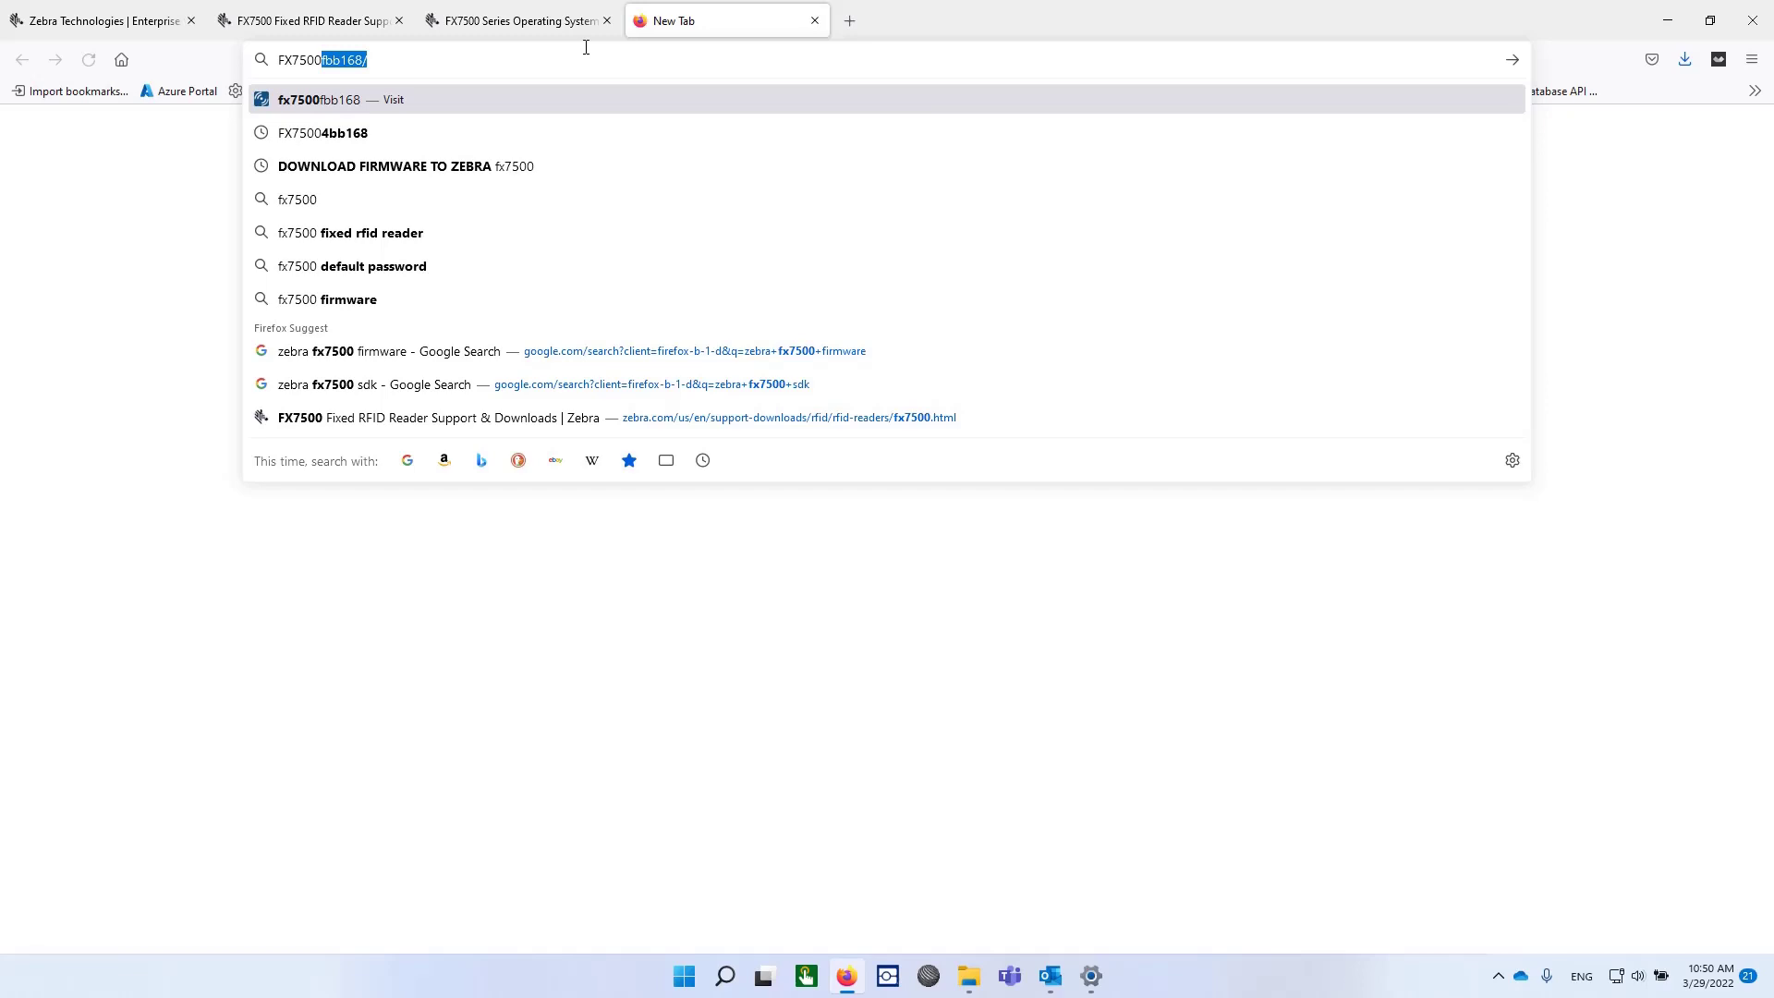
key(Right)
key(Return)
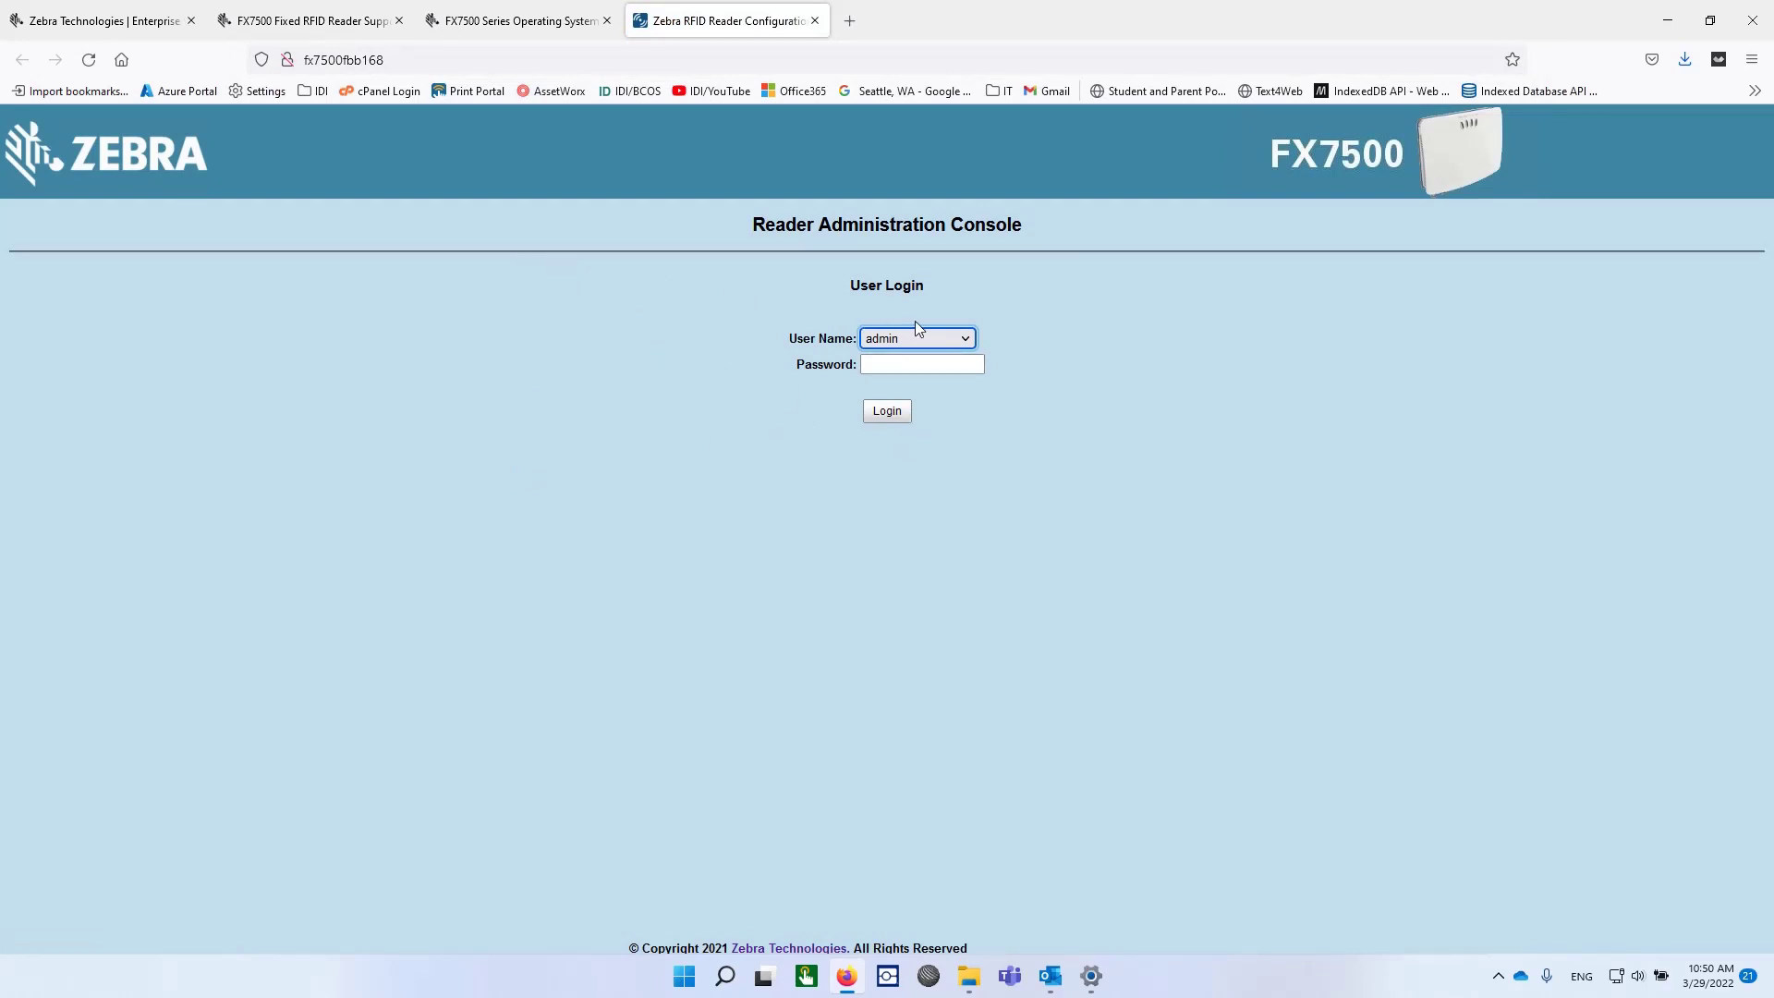
Log in with the admin password, overriding the existing session.
key(Tab)
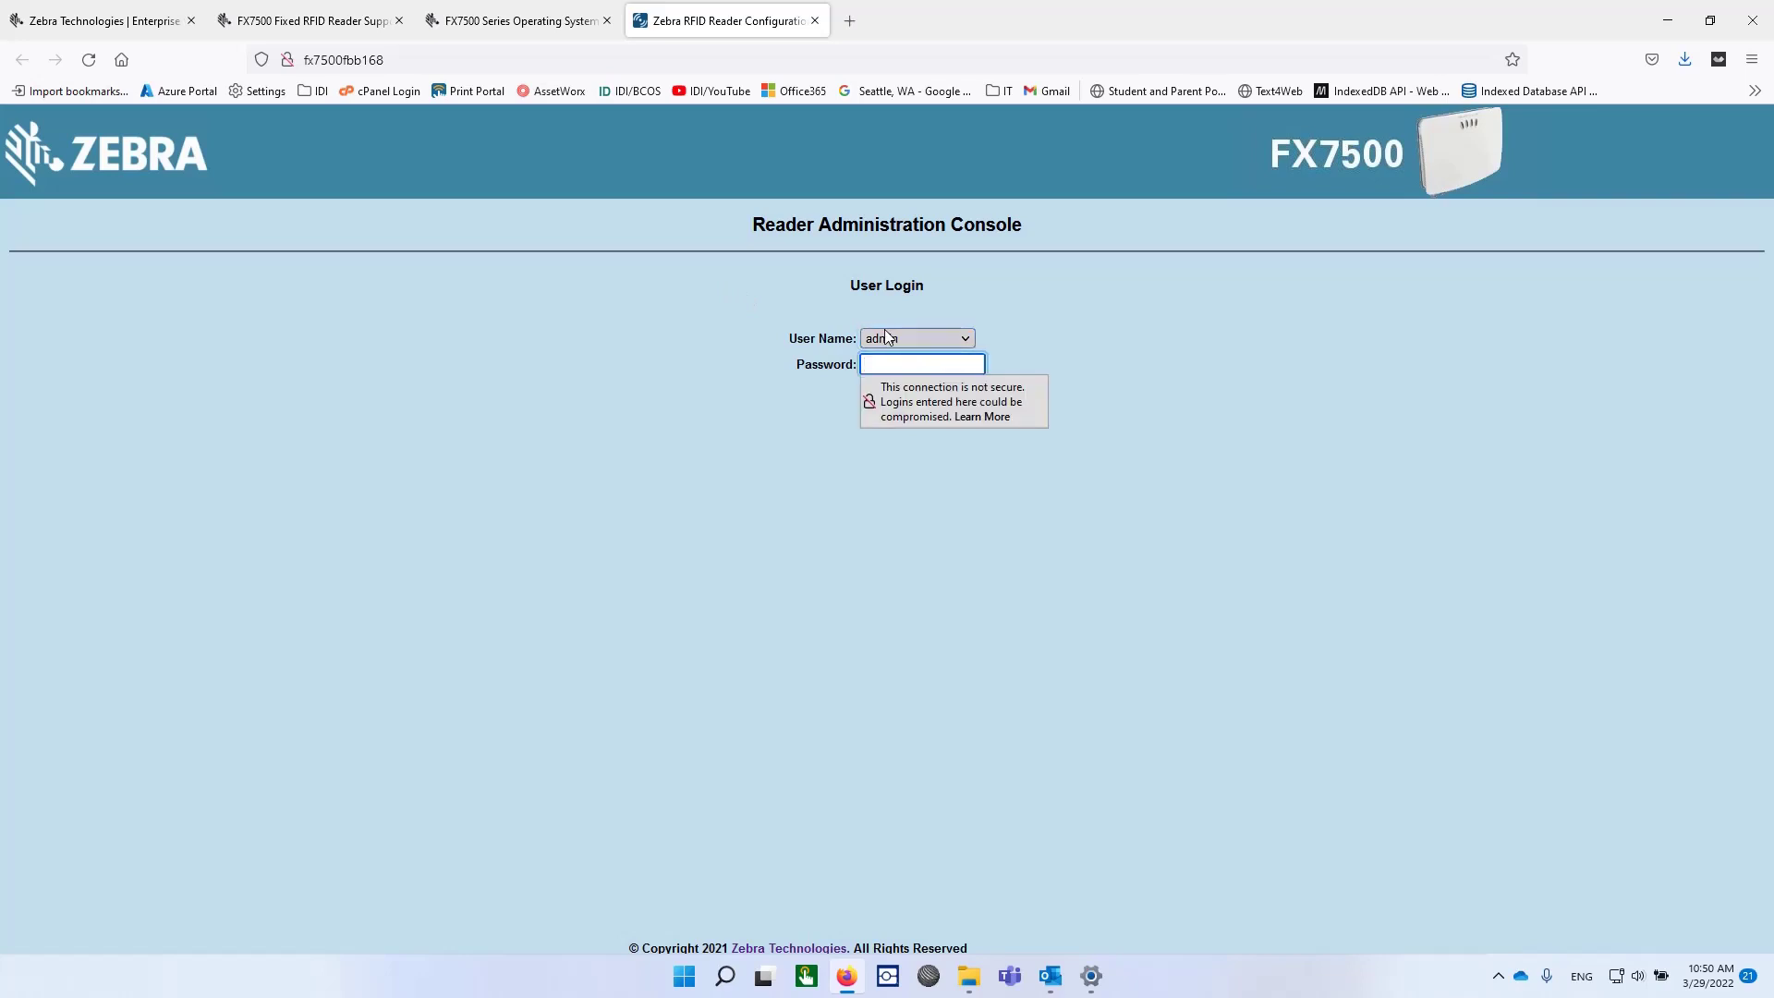
text(change)
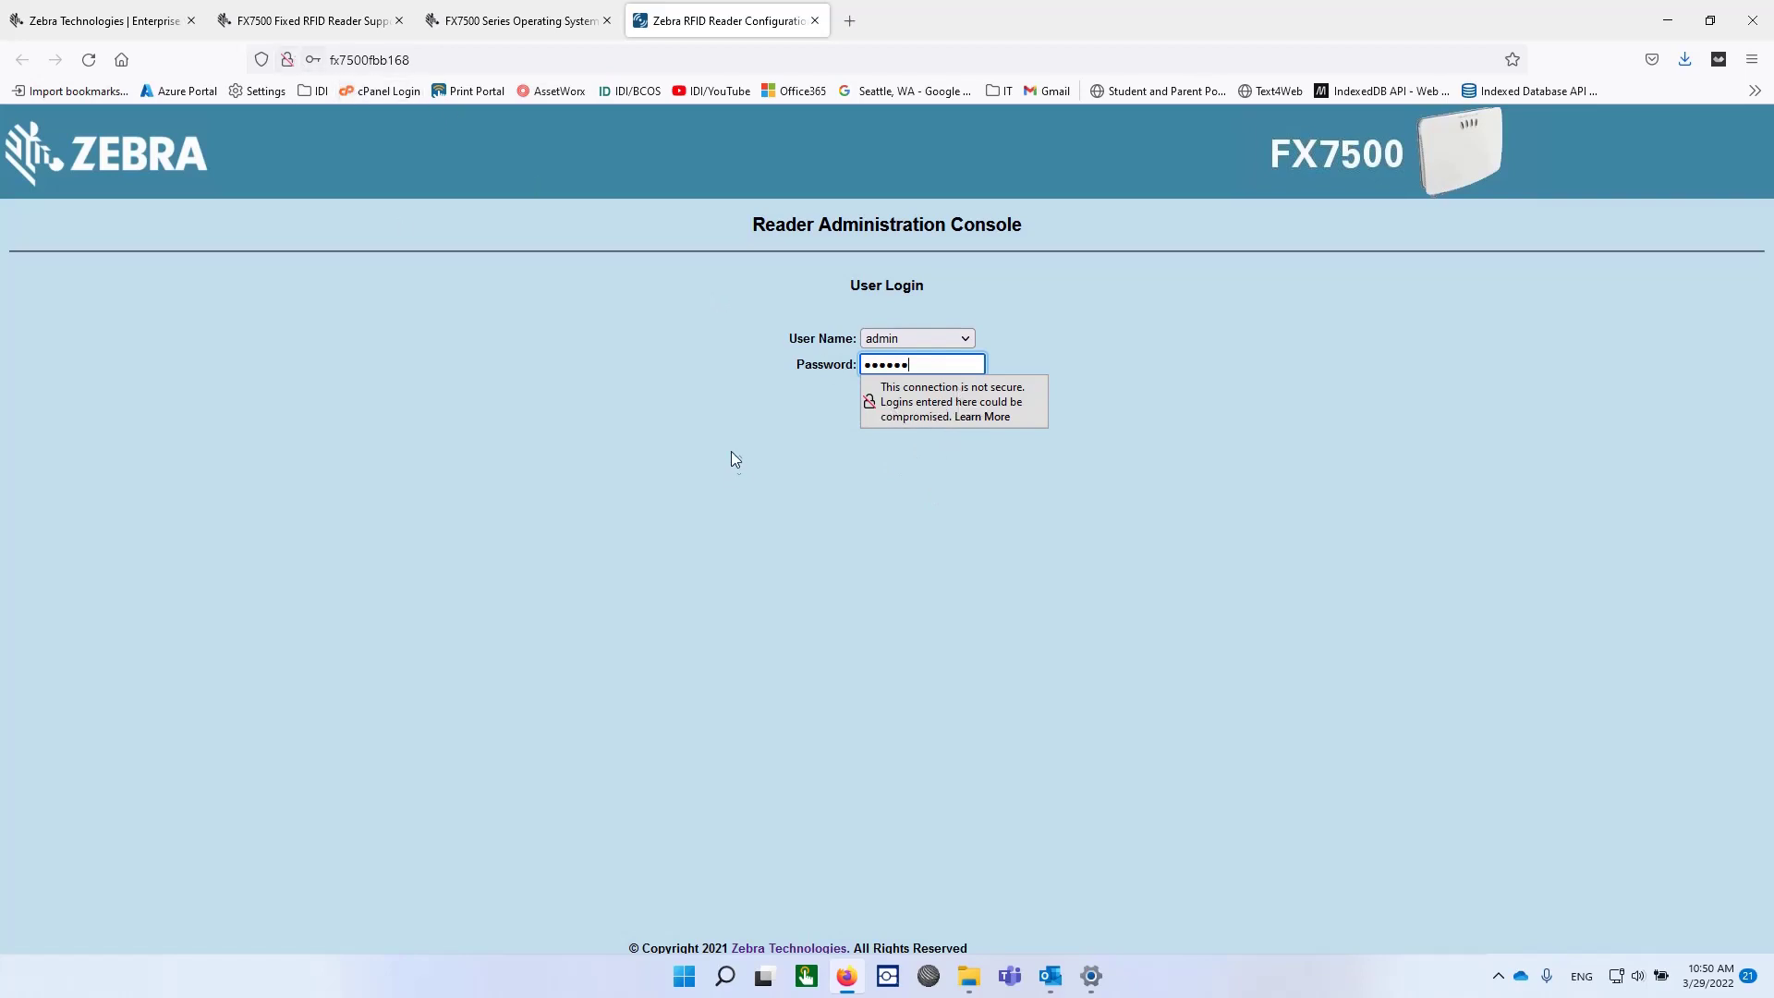
key(Return)
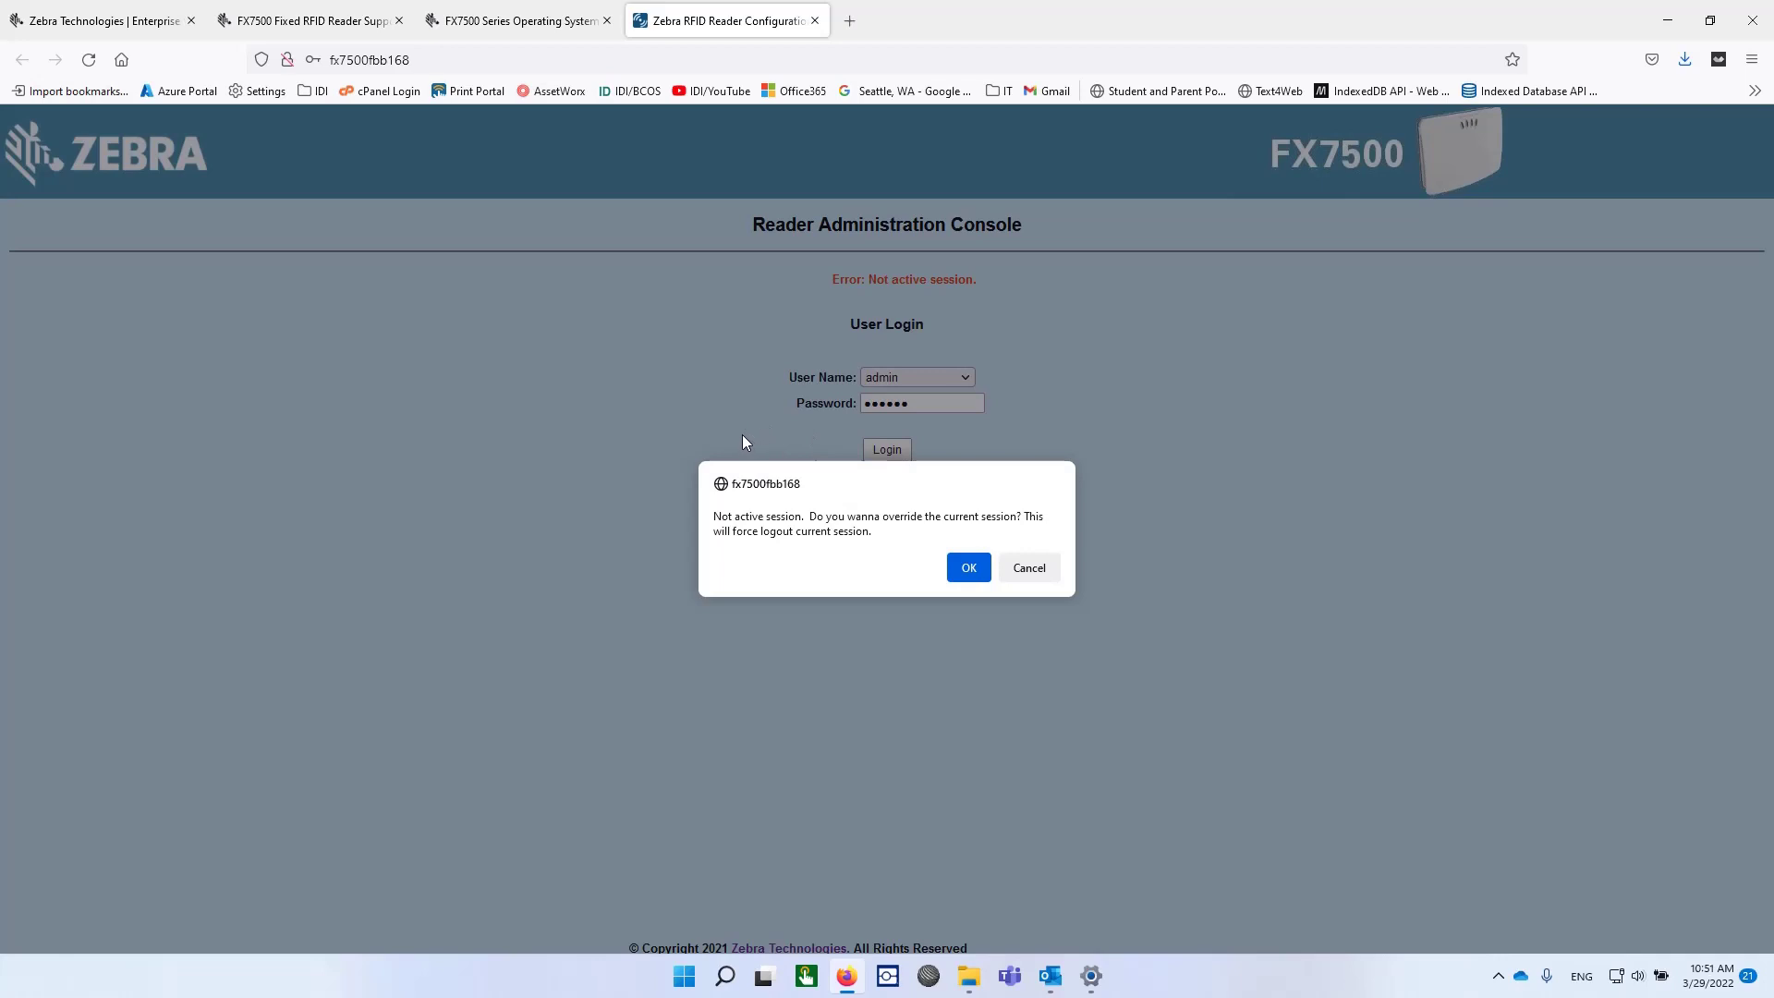
click(973, 566)
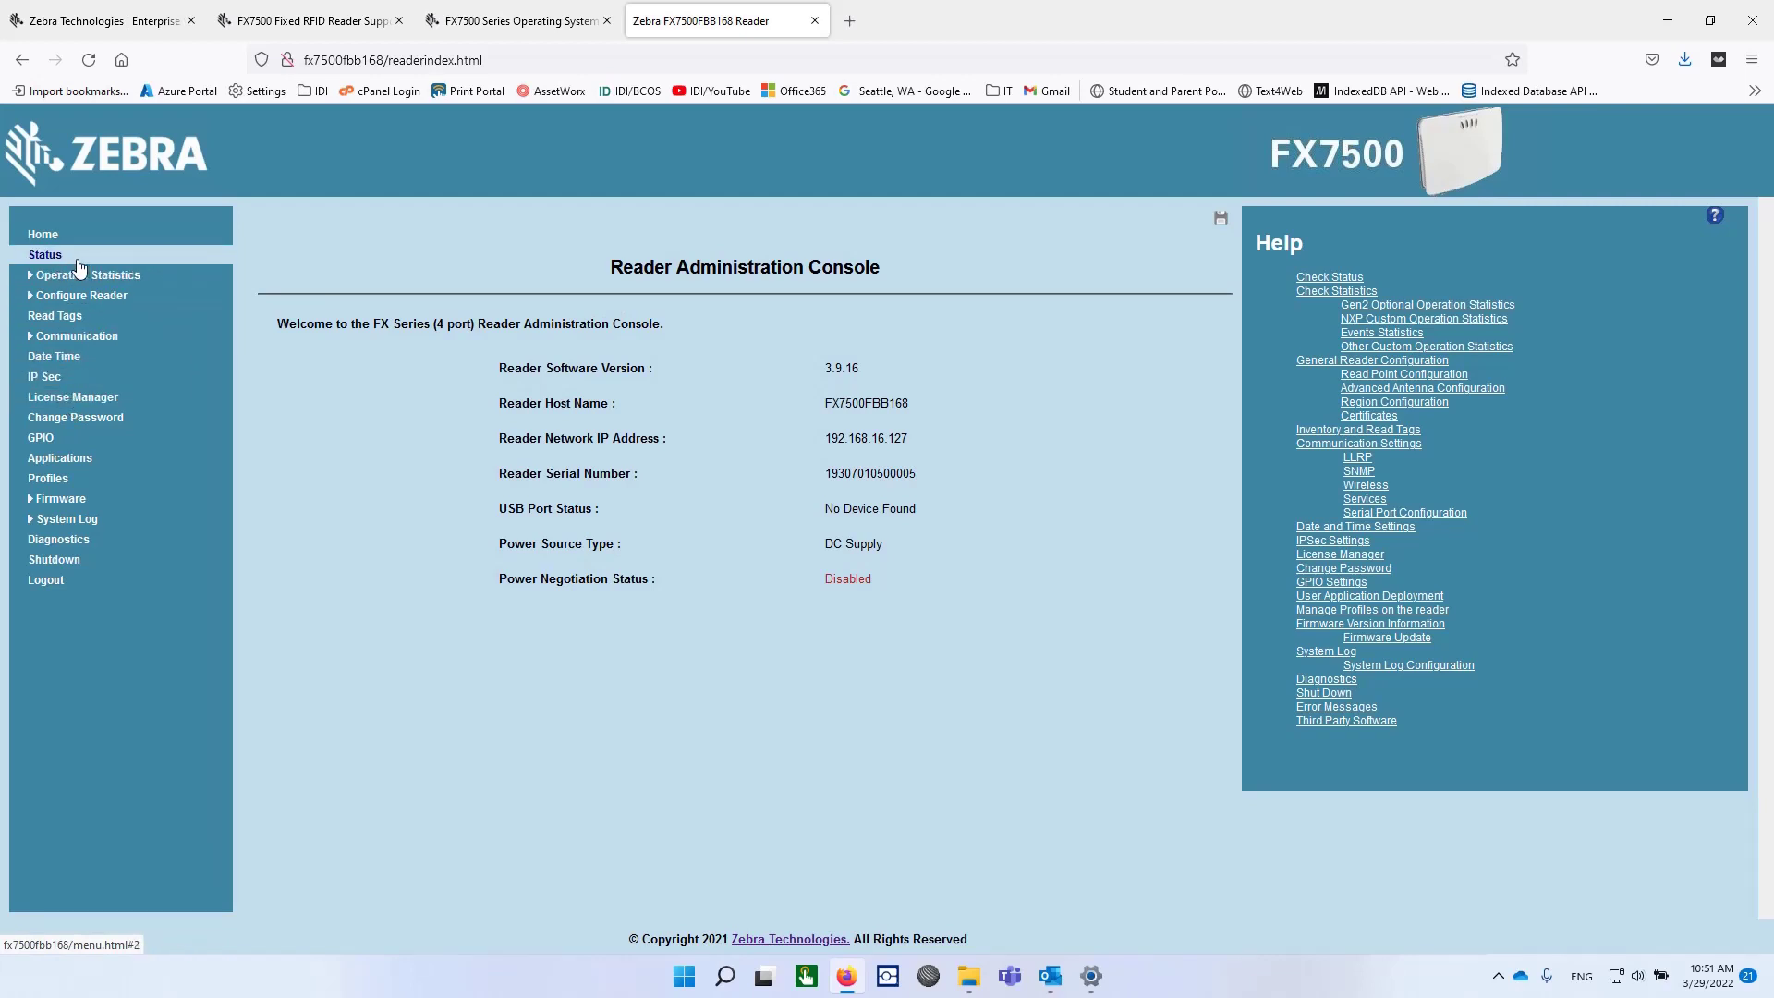
Show the Firmware Version page: Reader Application 3.9.16.0 and OS 3.7.7.0.
click(46, 297)
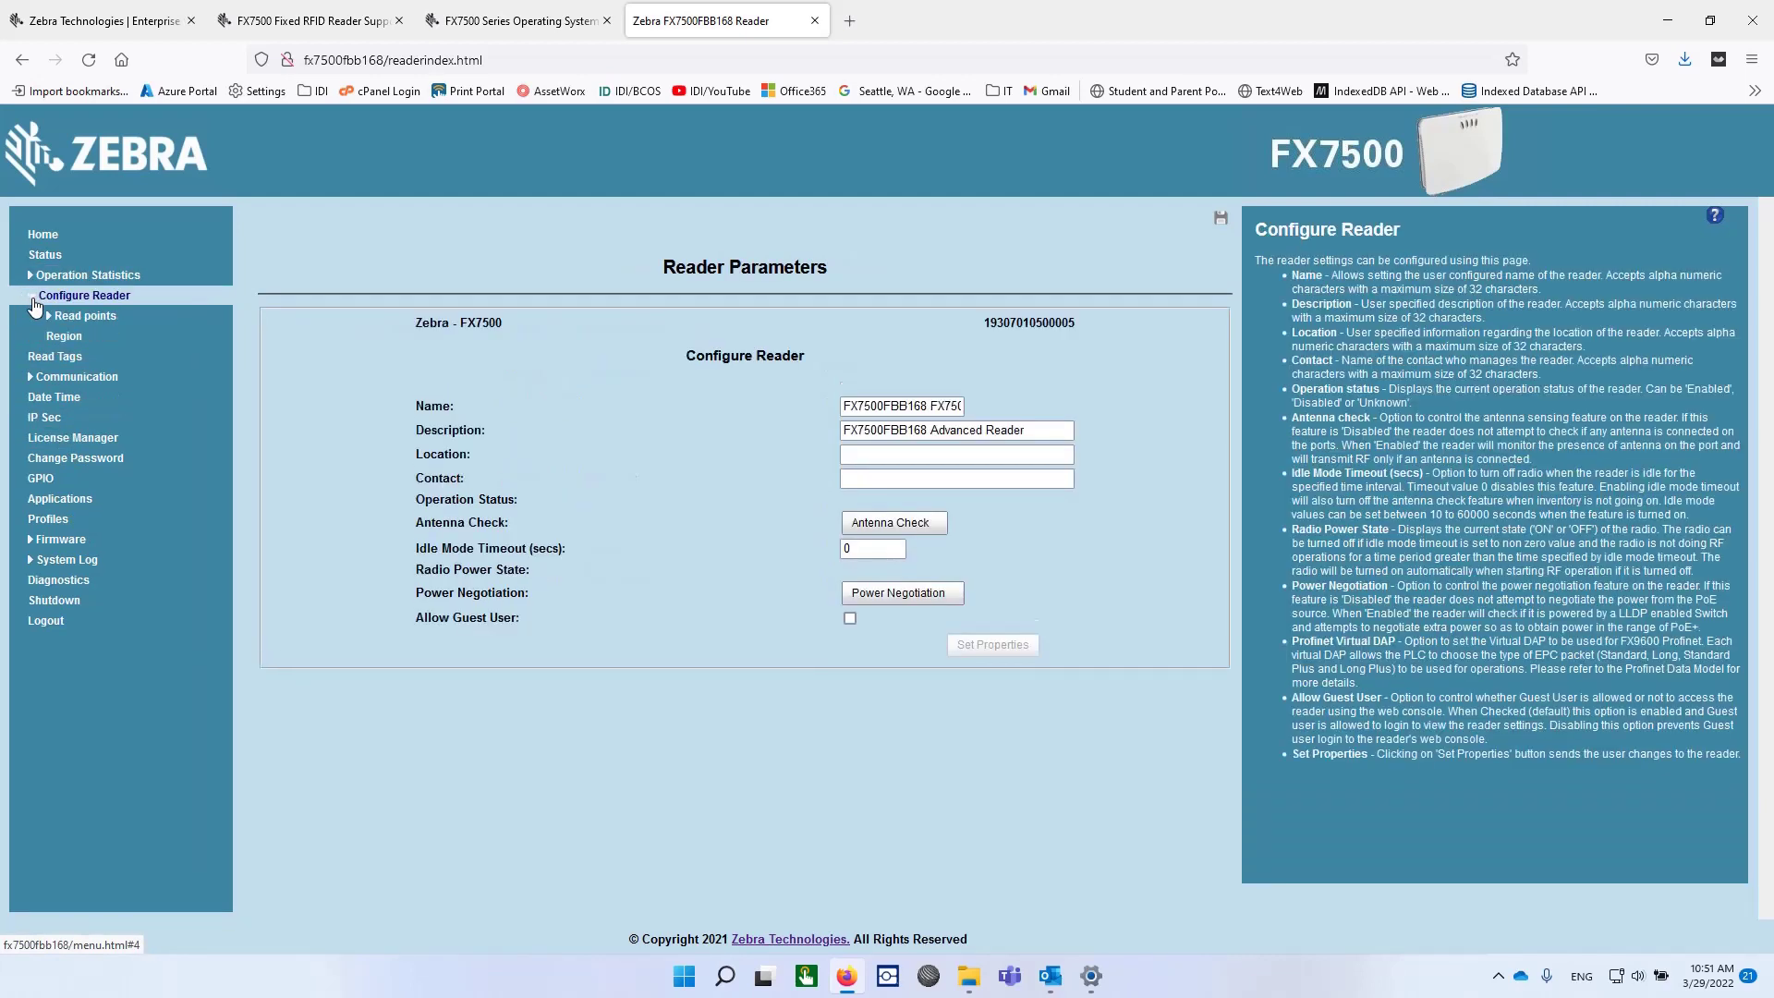
click(74, 377)
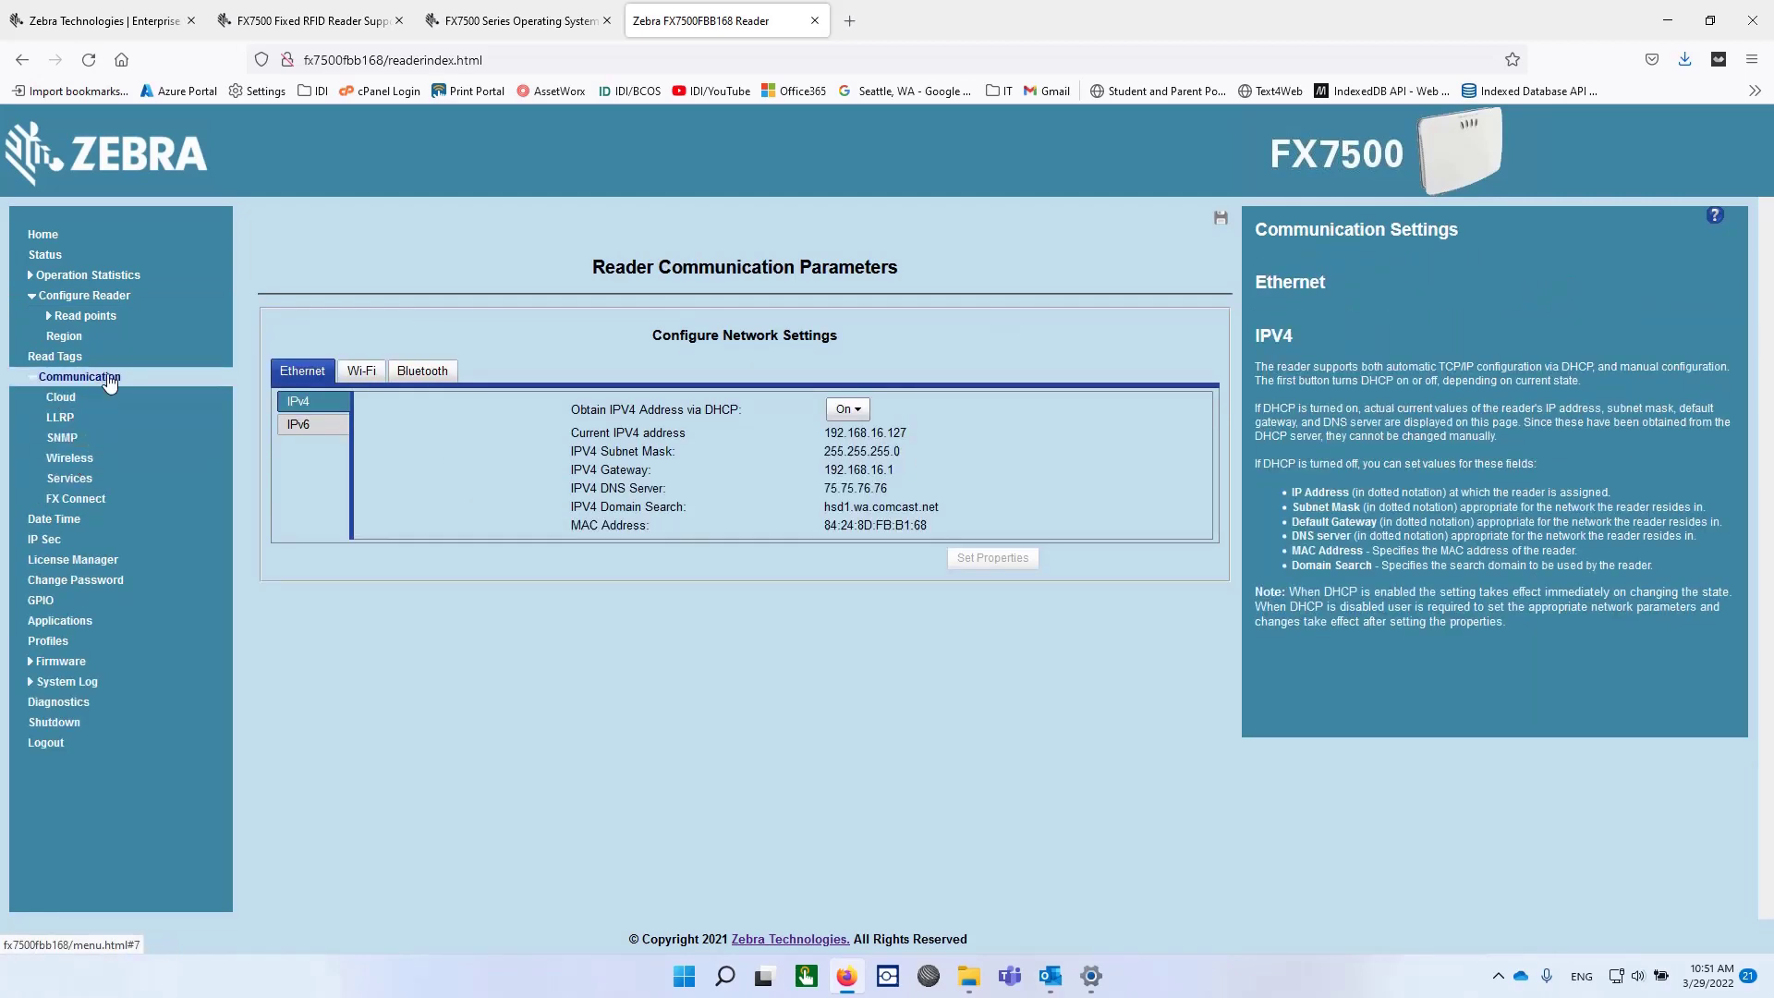
click(296, 379)
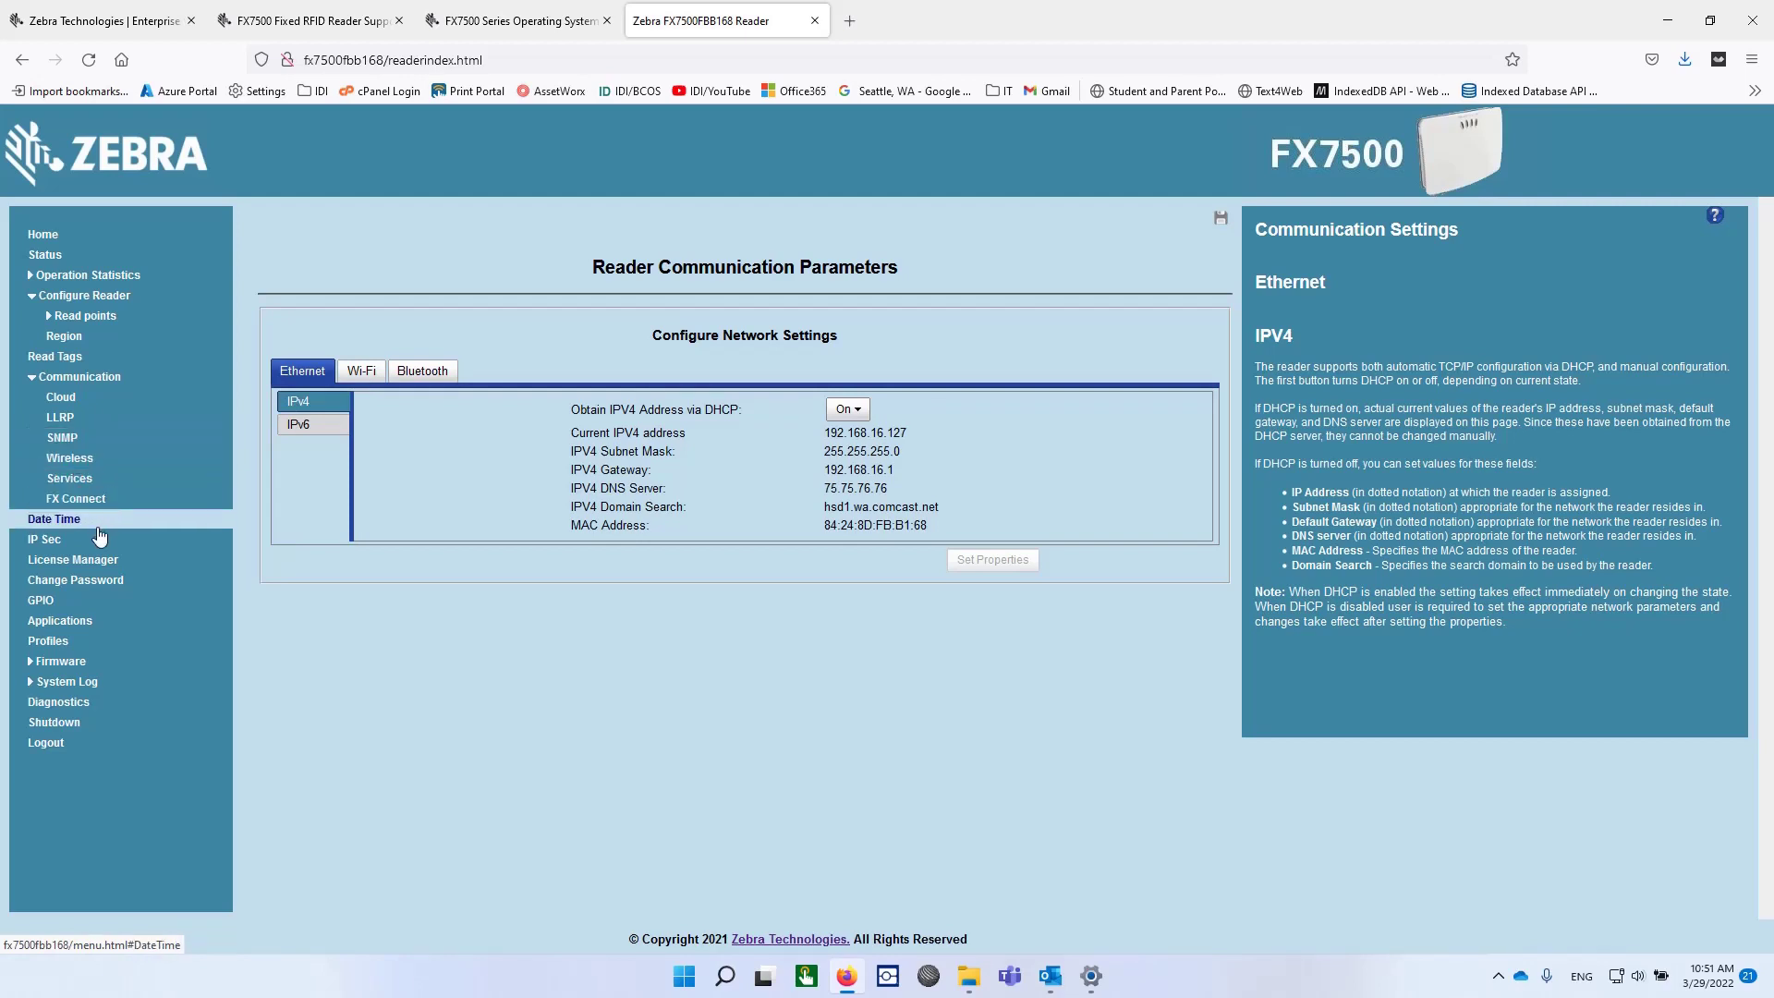
click(62, 664)
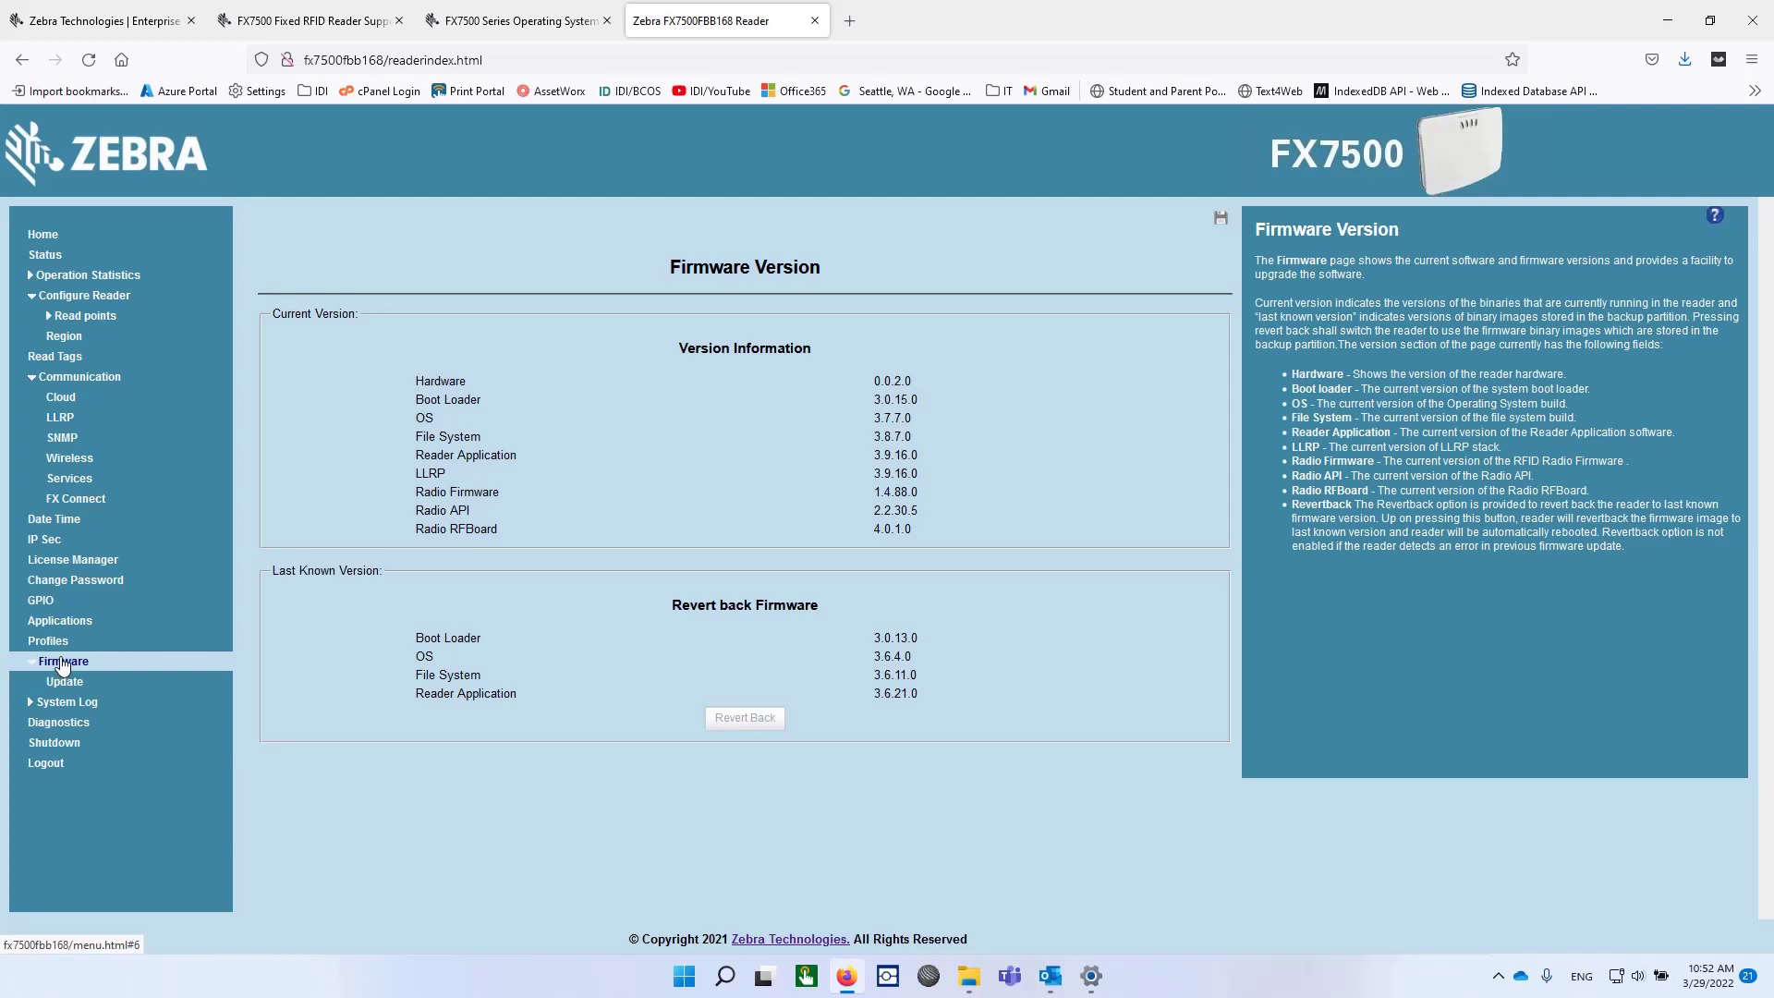
Choose file-based upload and select all 13 files from Downloads\FXSERIES-3.10.30.
click(65, 685)
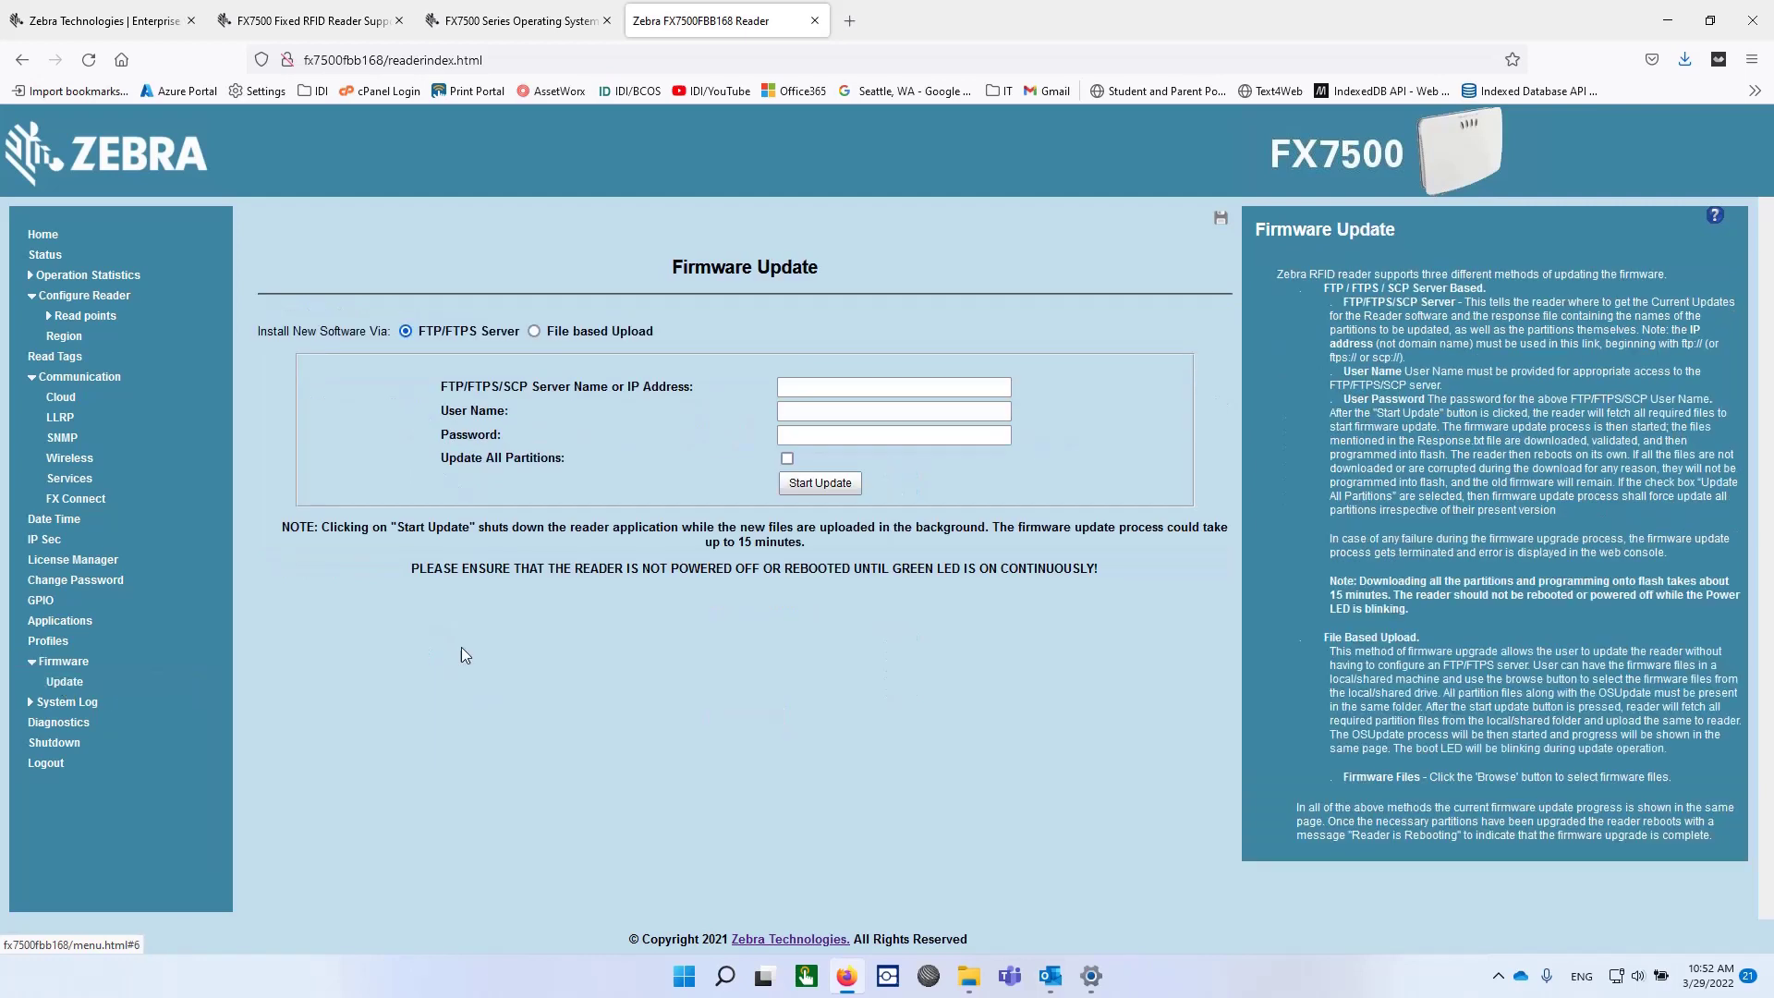
click(535, 331)
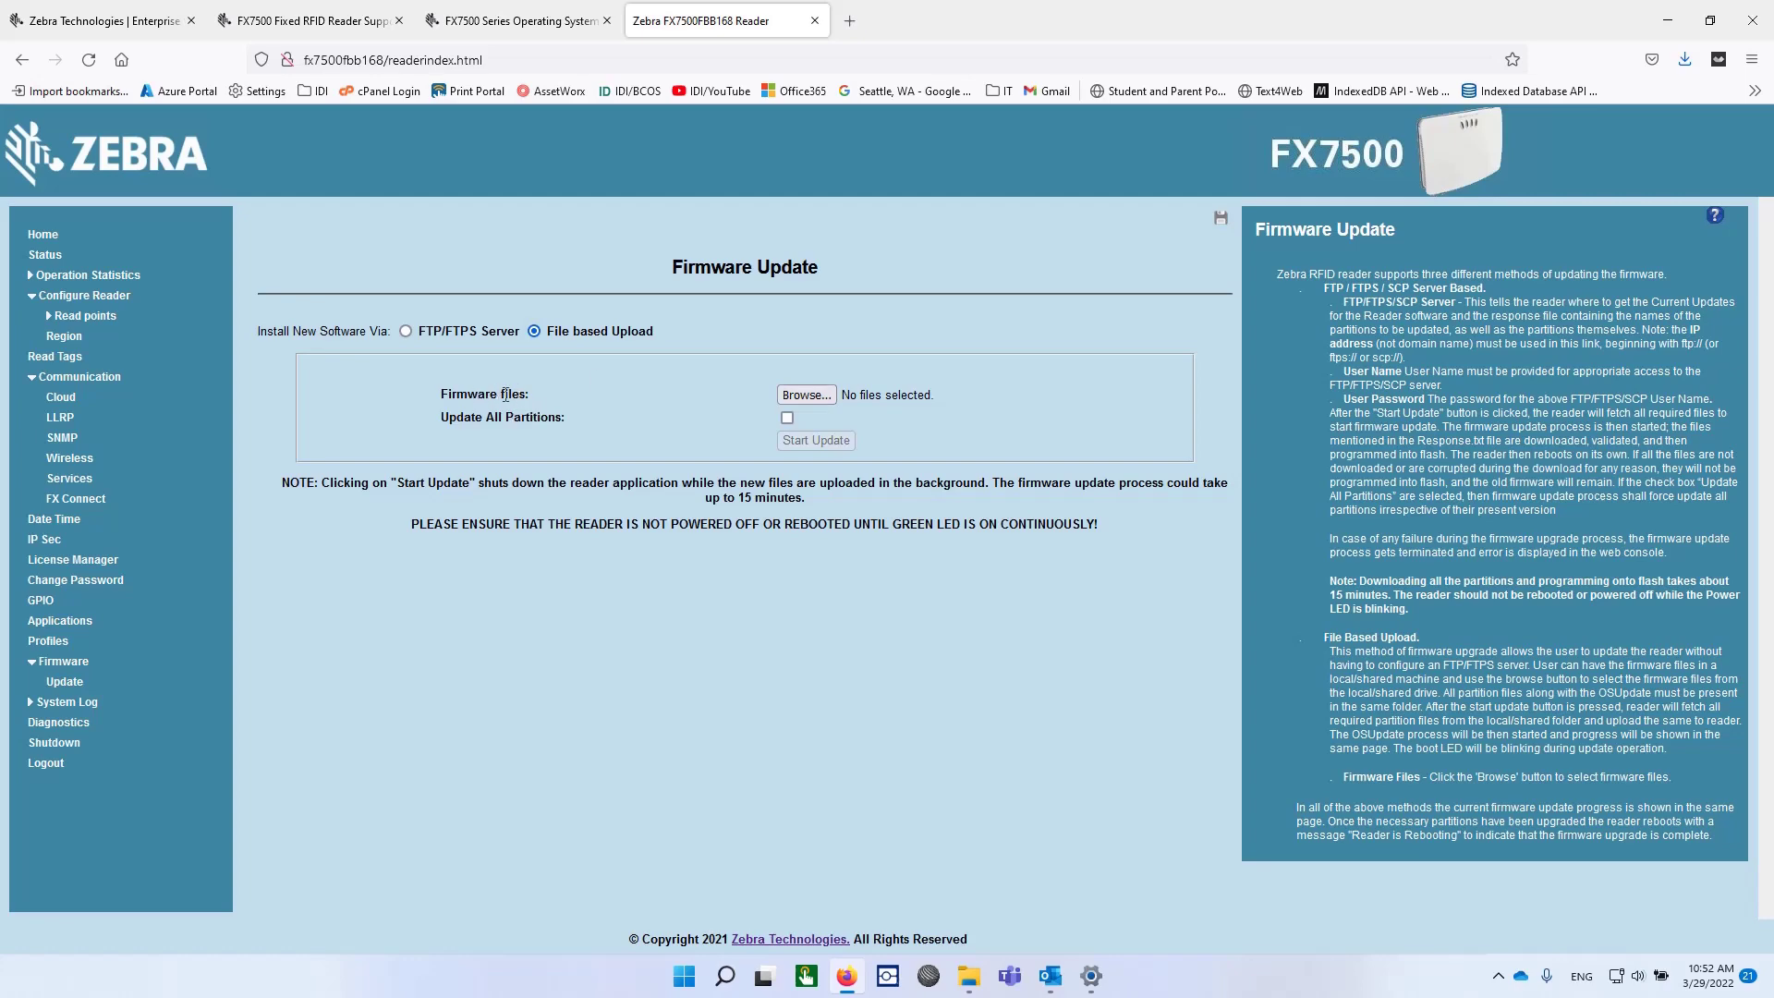
click(819, 395)
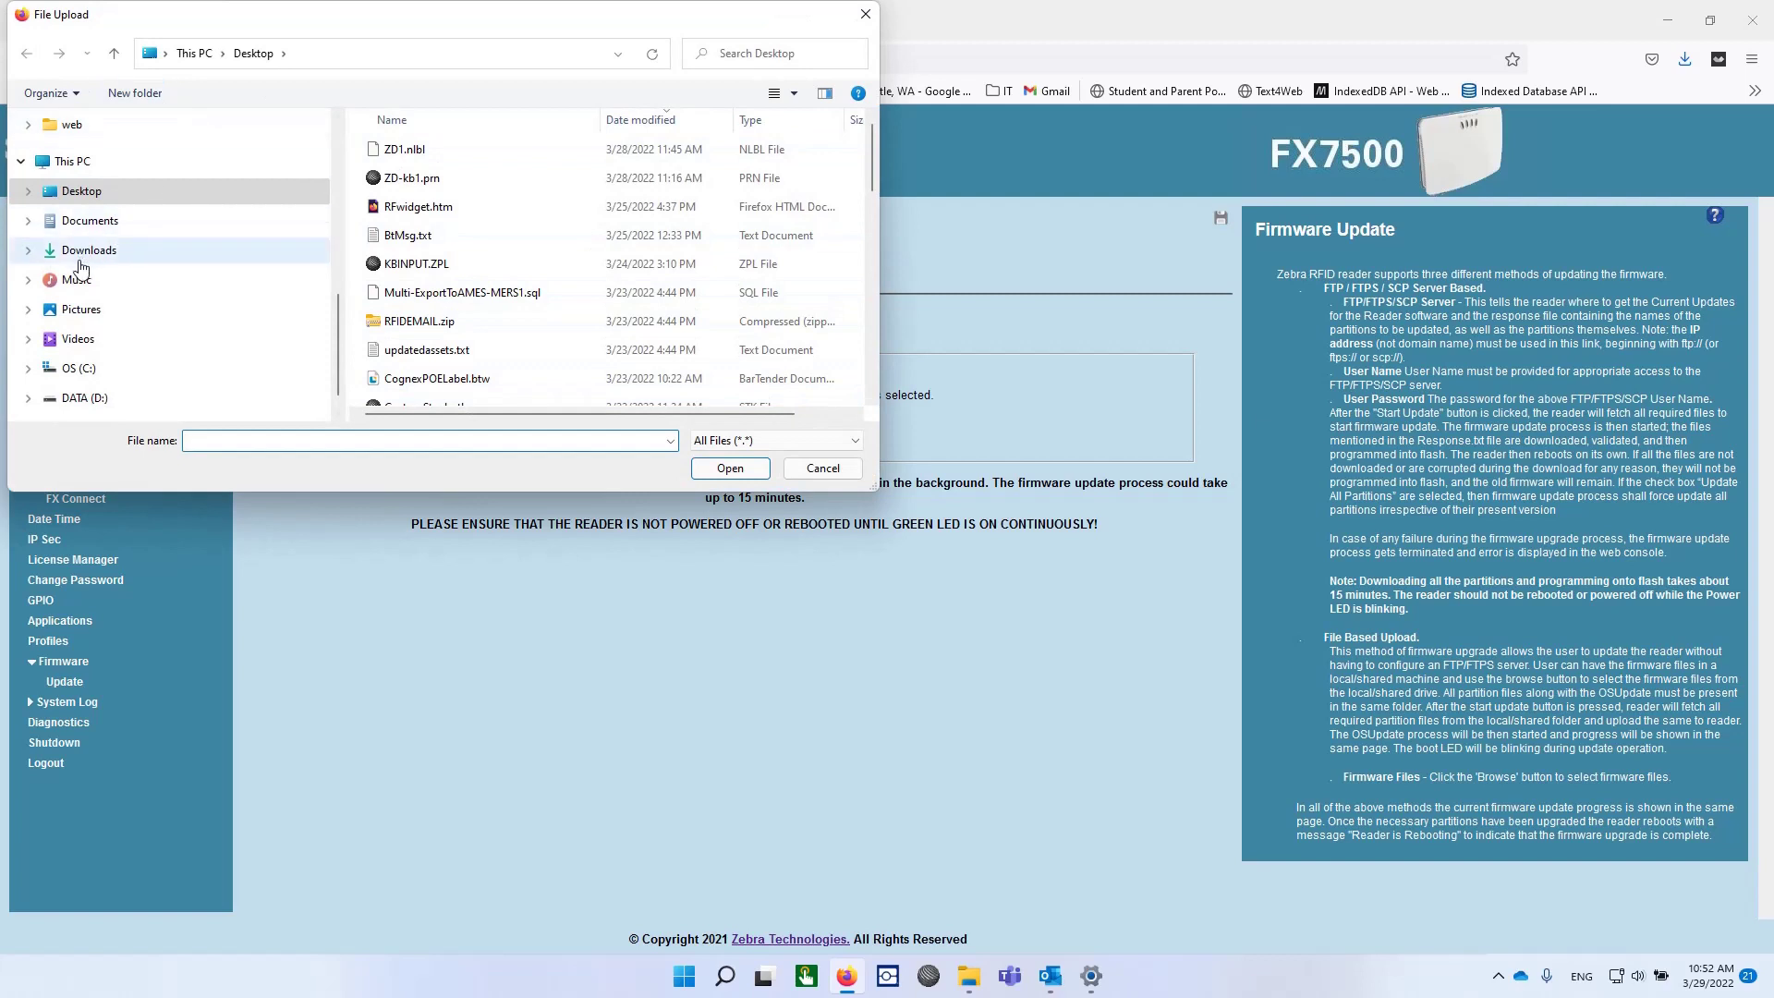
click(97, 252)
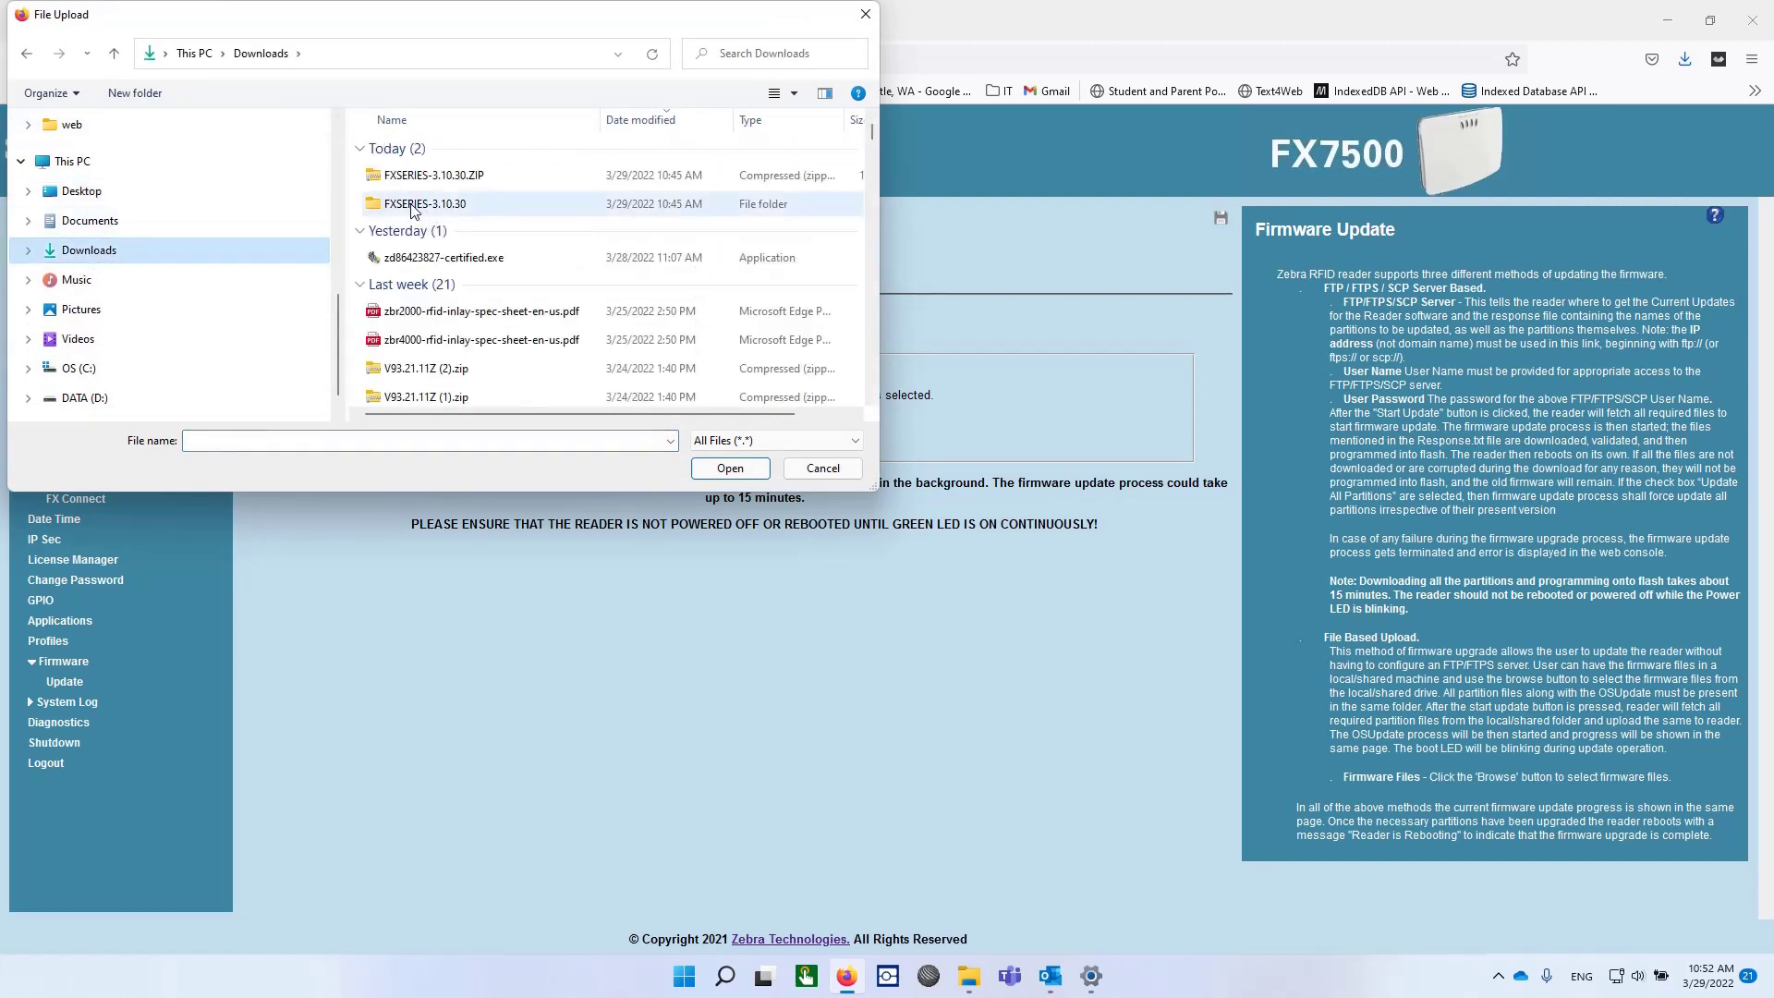
double_click(412, 204)
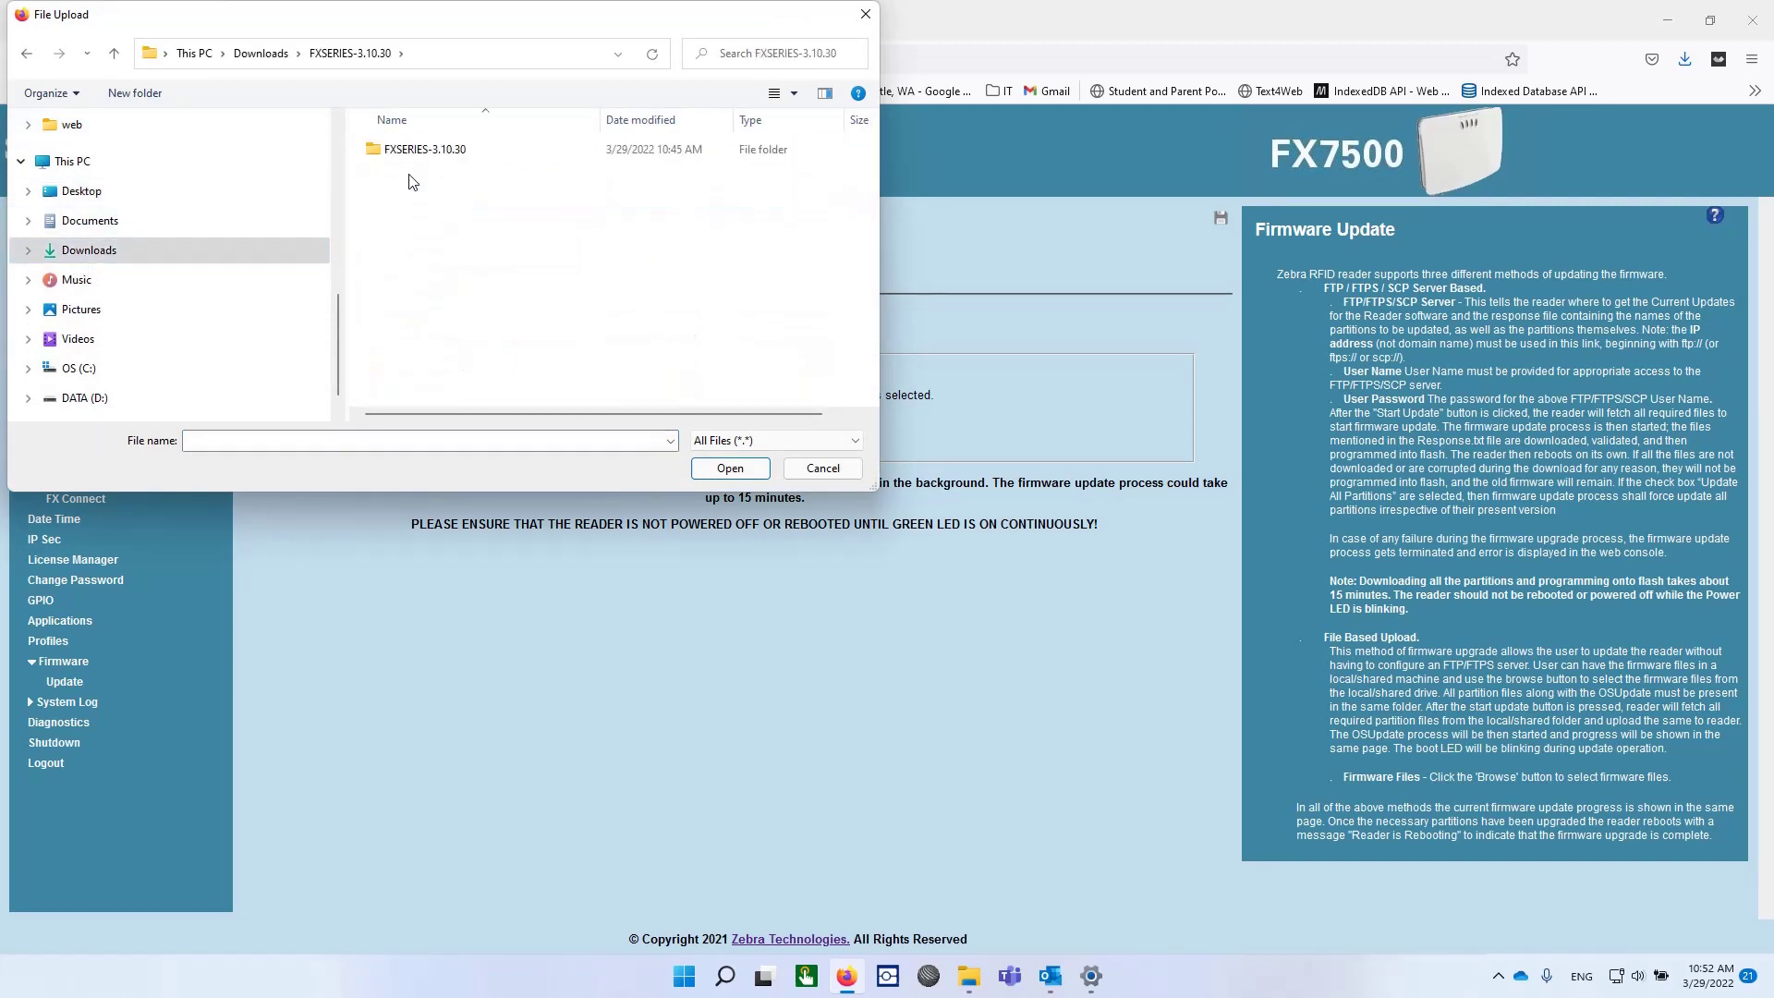
double_click(412, 166)
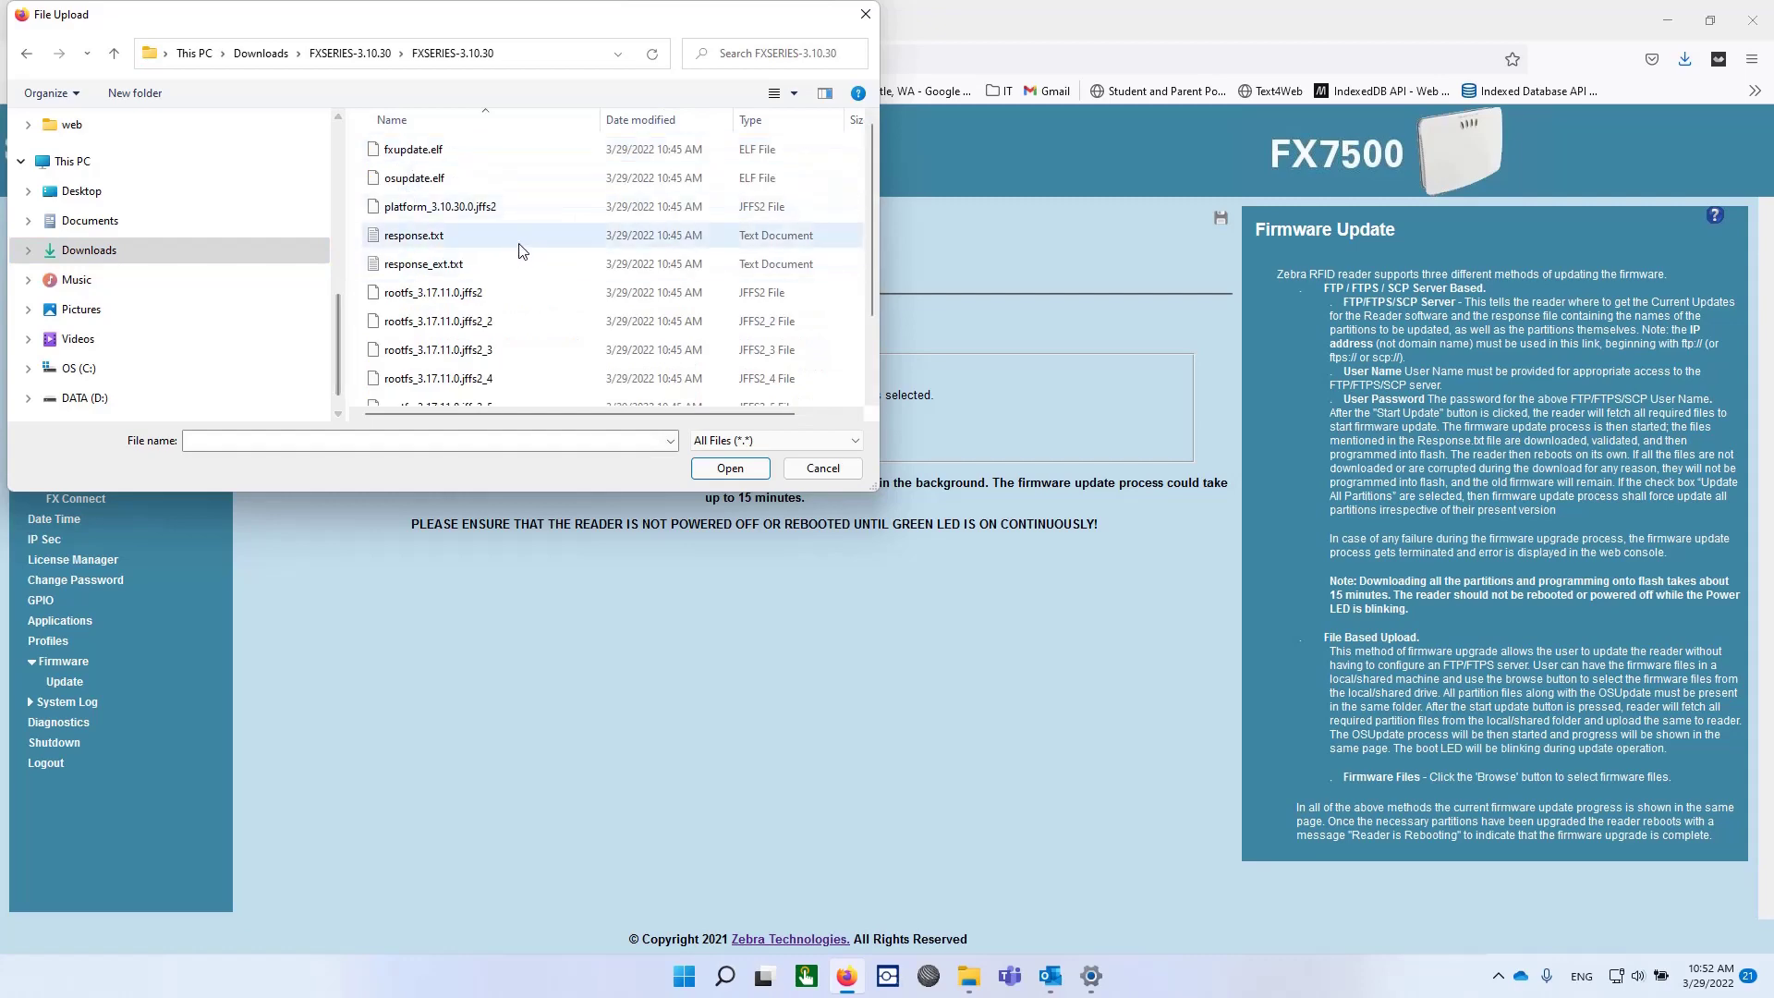
click(543, 239)
key(ctrl+a)
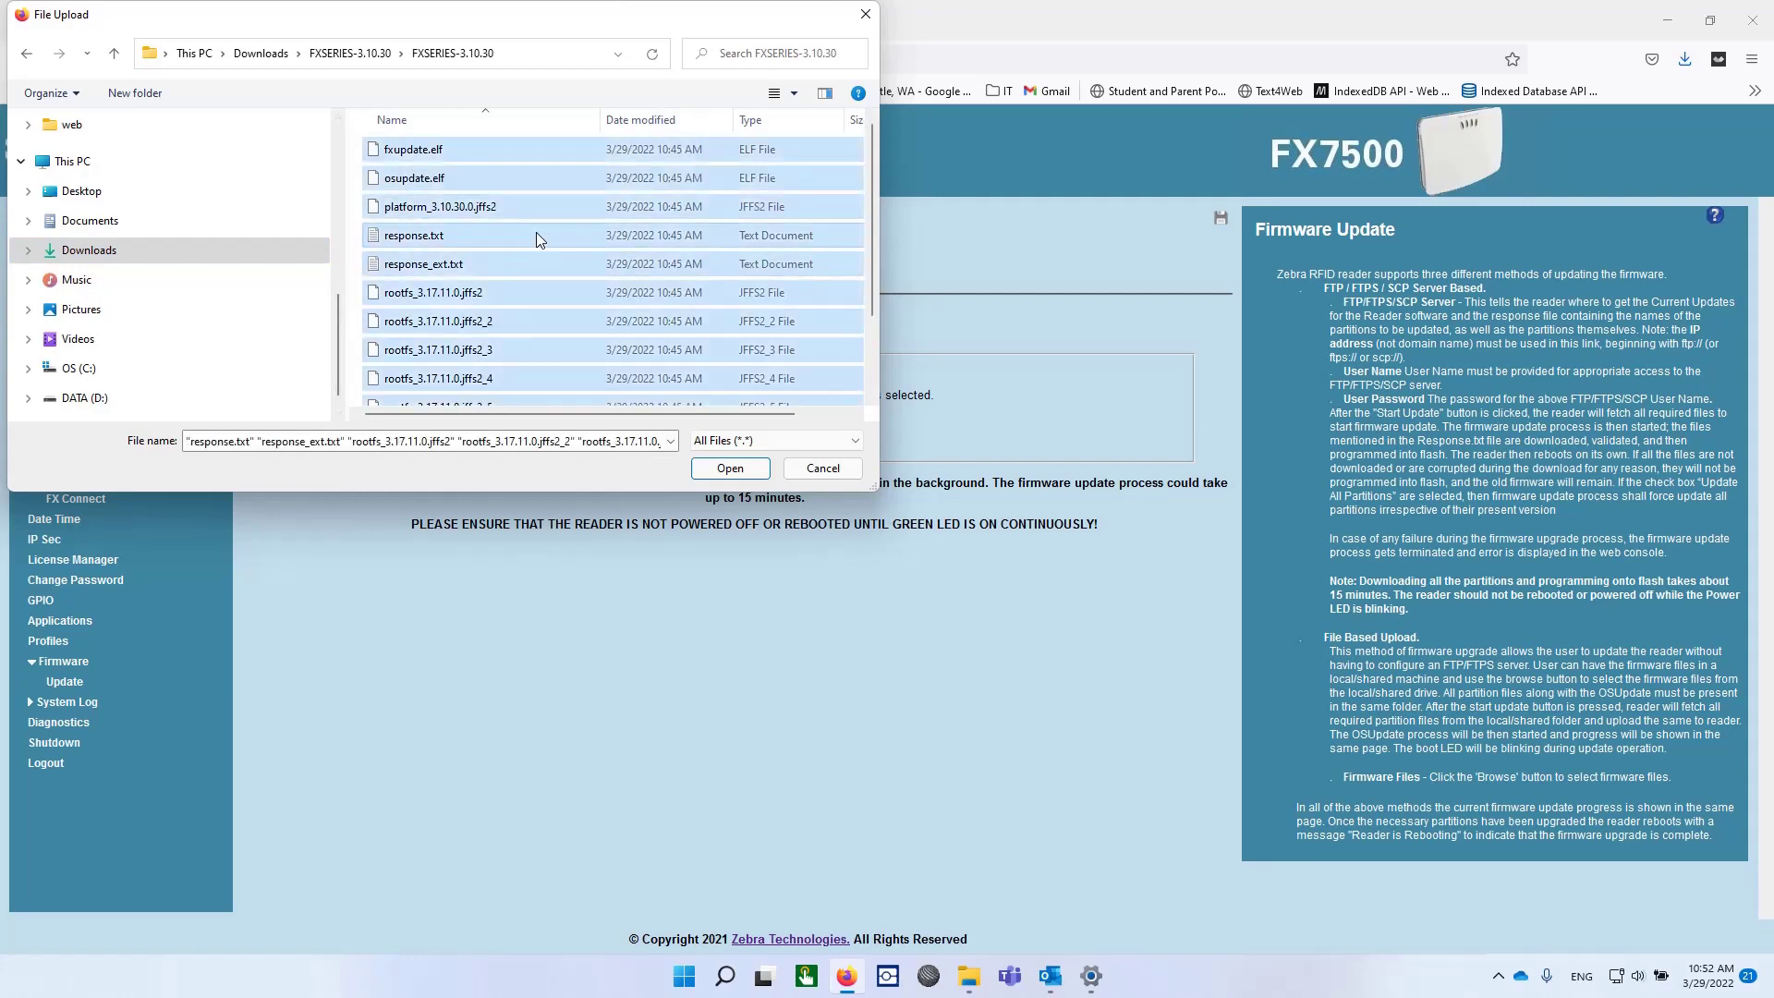
click(695, 470)
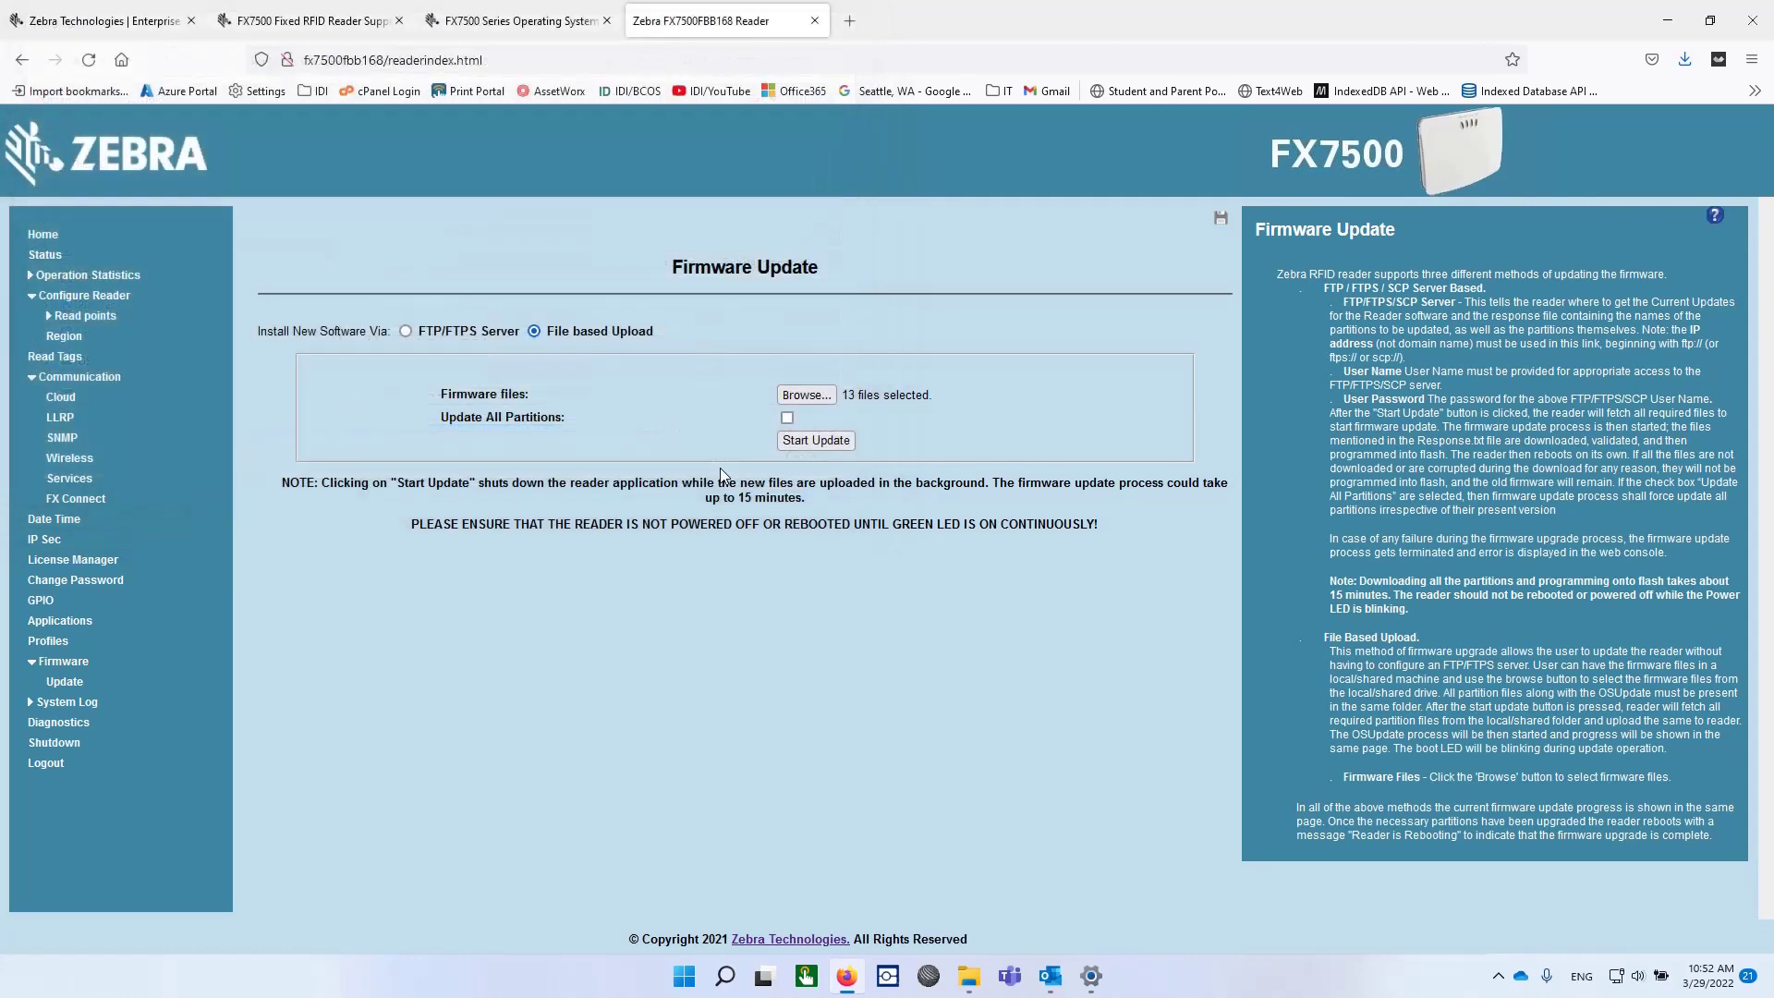
Start the firmware update and let every image flash to 100% before the reboot.
click(817, 440)
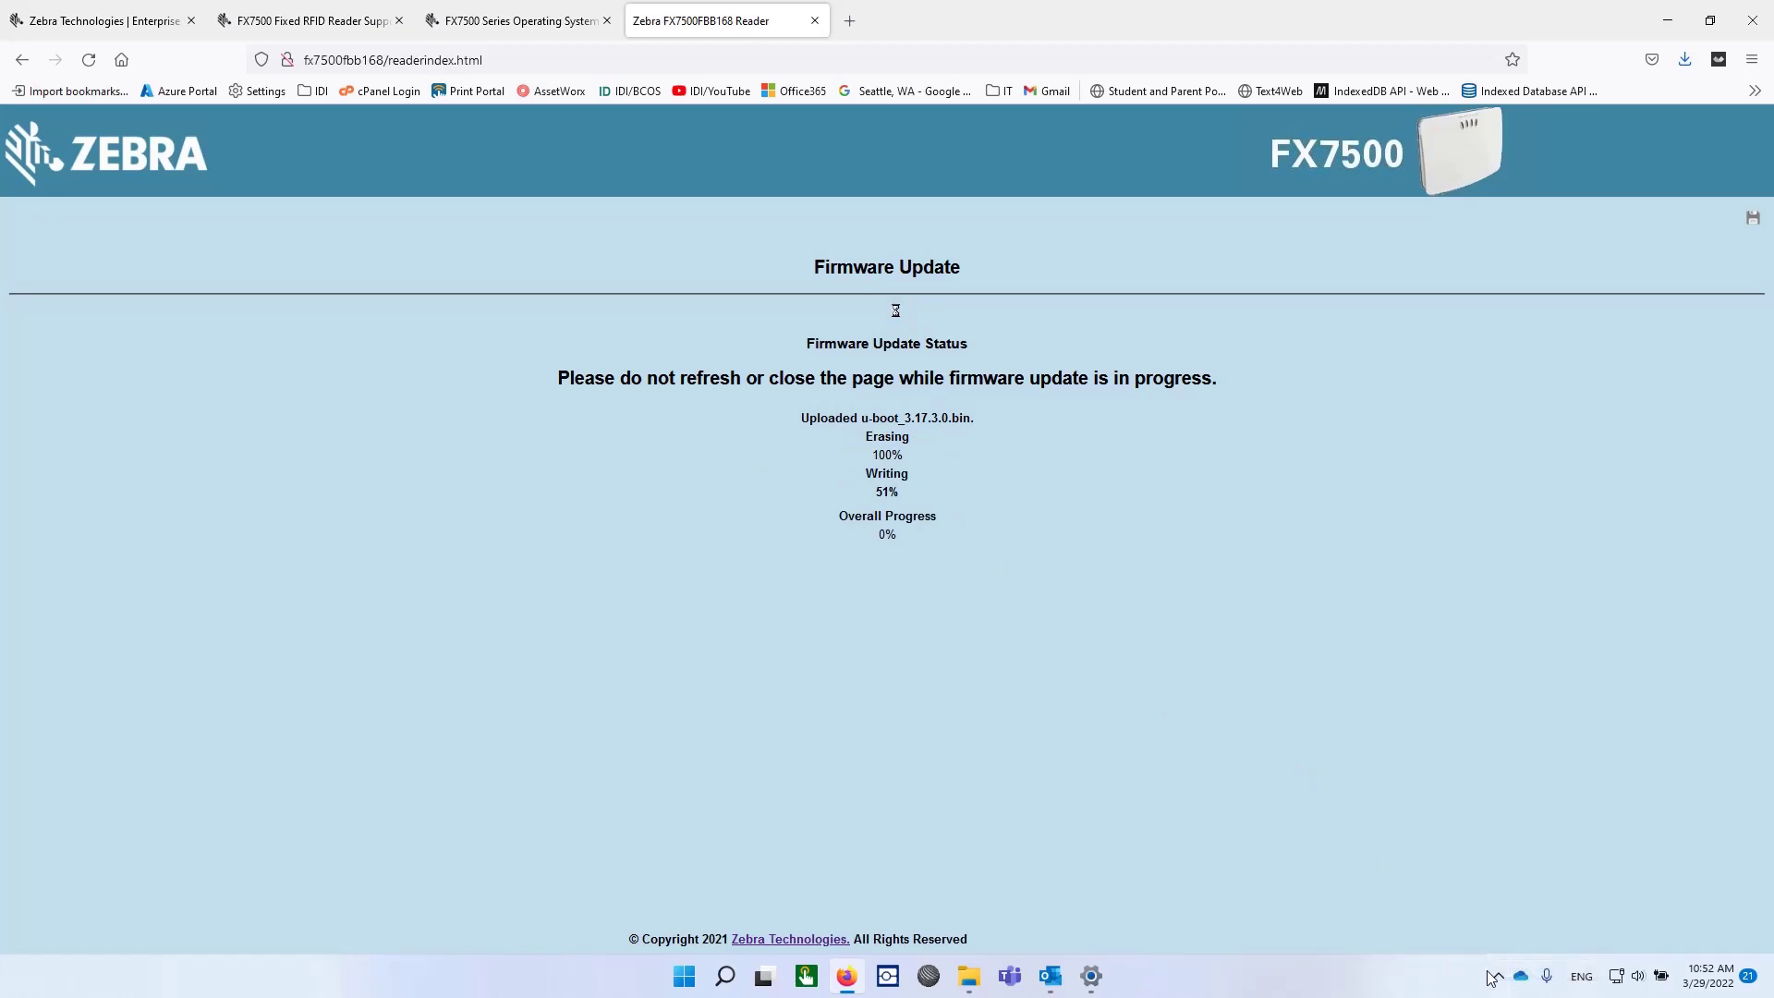
click(1491, 978)
click(1539, 887)
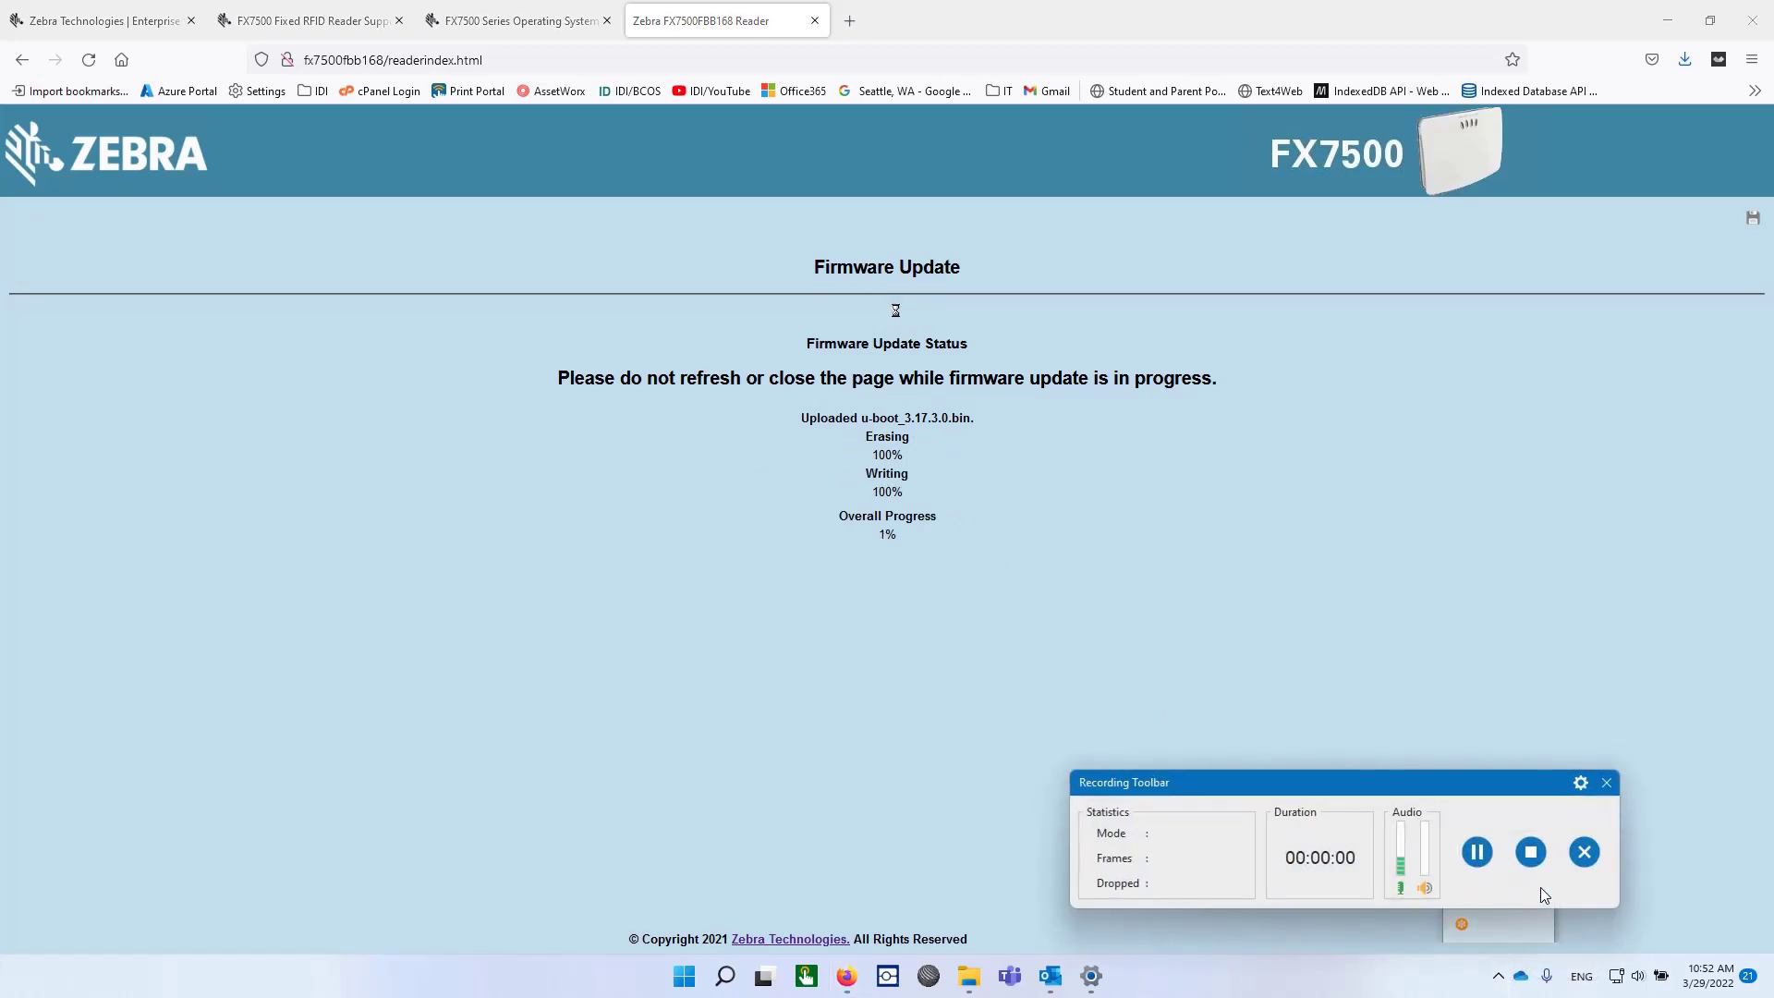
click(1477, 851)
click(1477, 851)
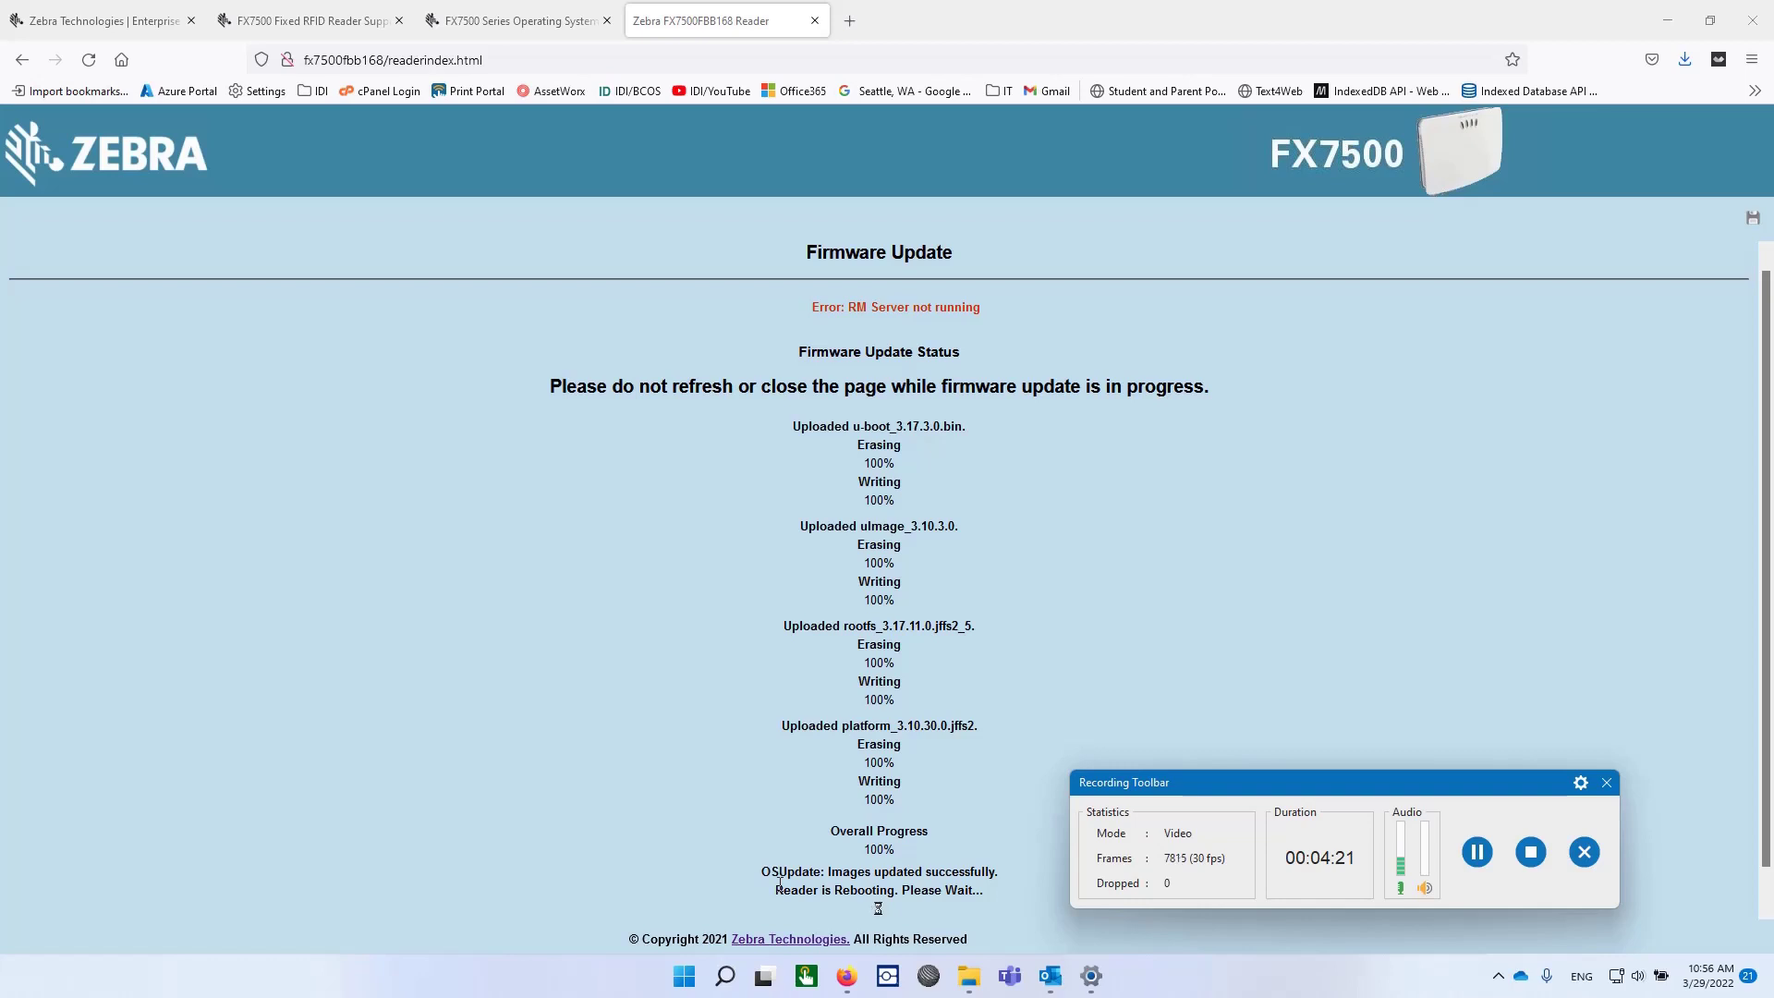
Log back in with the admin password past the insecure-login warning; version shows 3.10.30.
click(1477, 851)
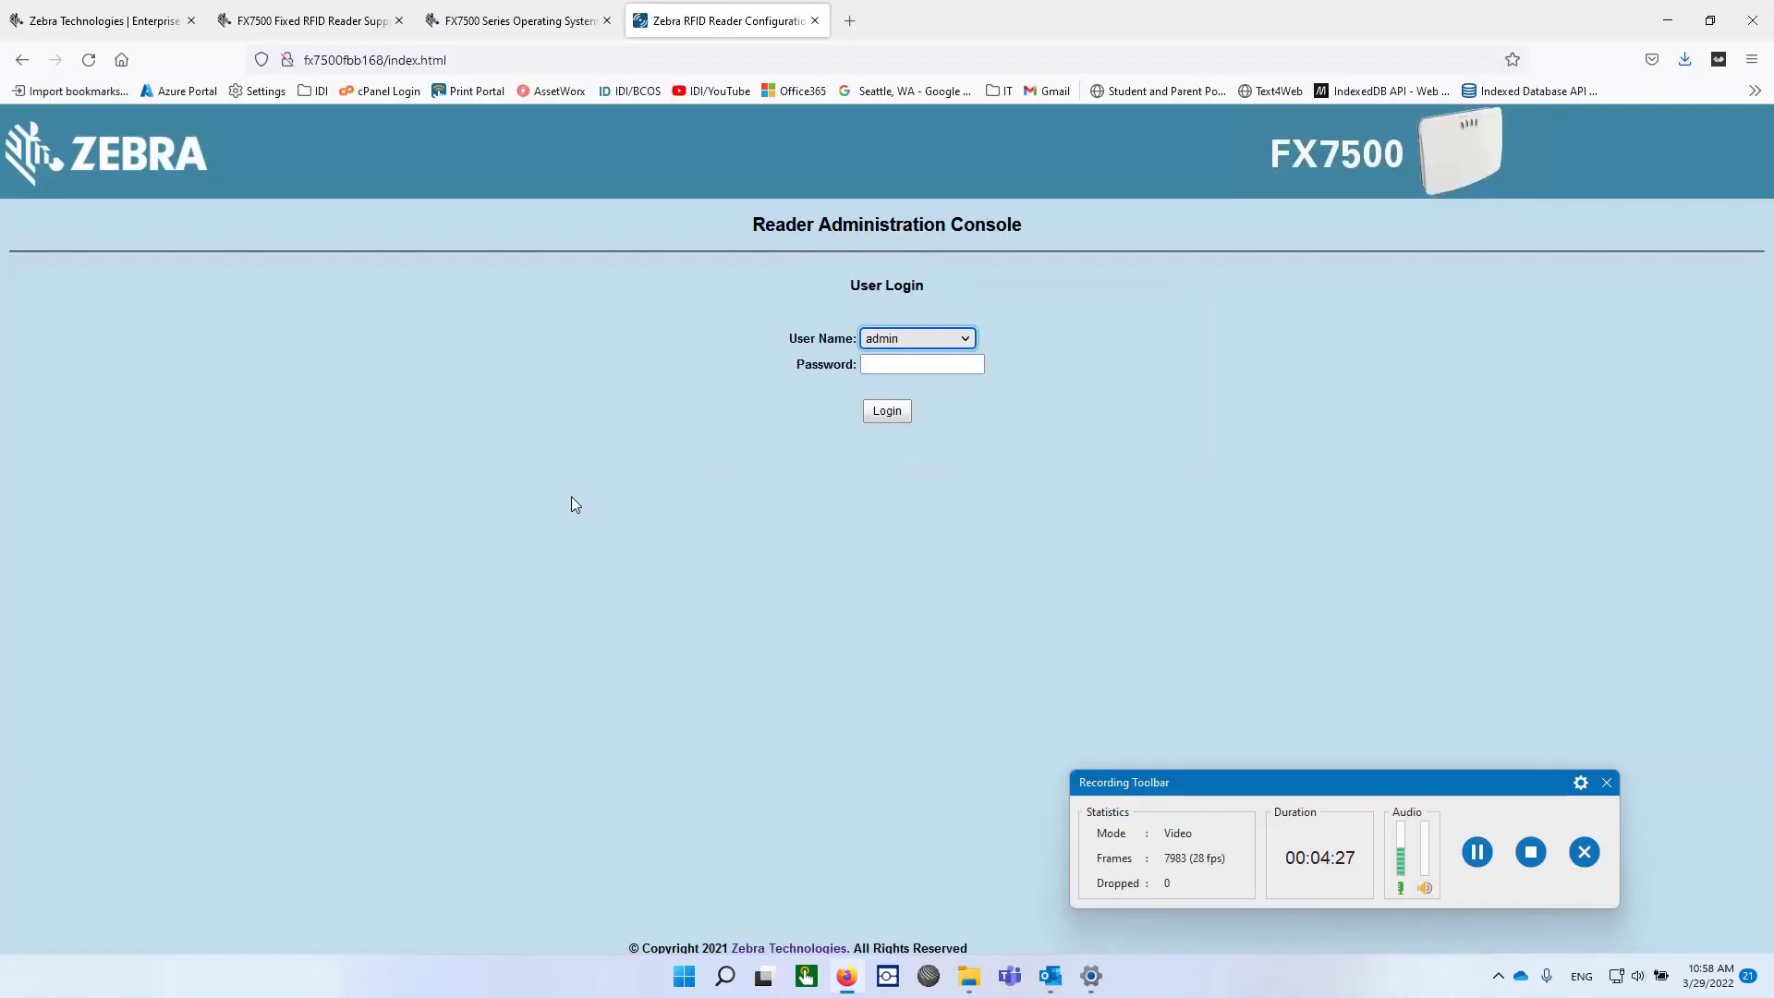
key(alt+Tab)
click(912, 362)
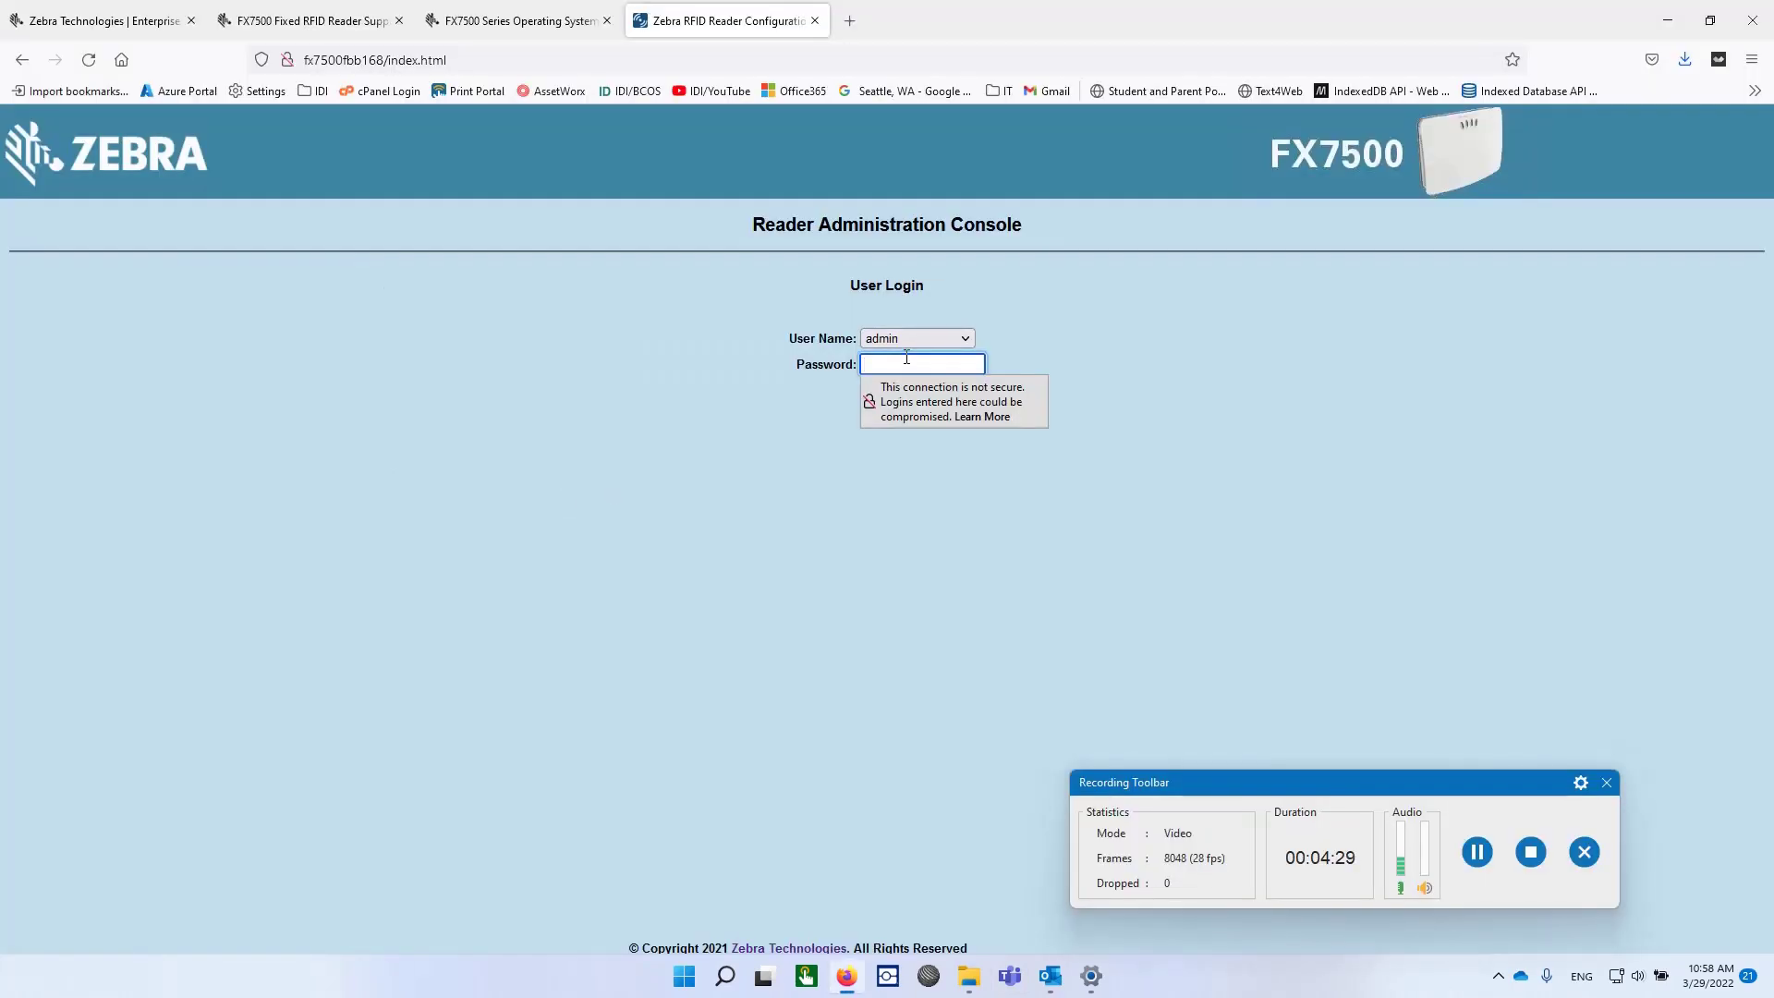
text(****)
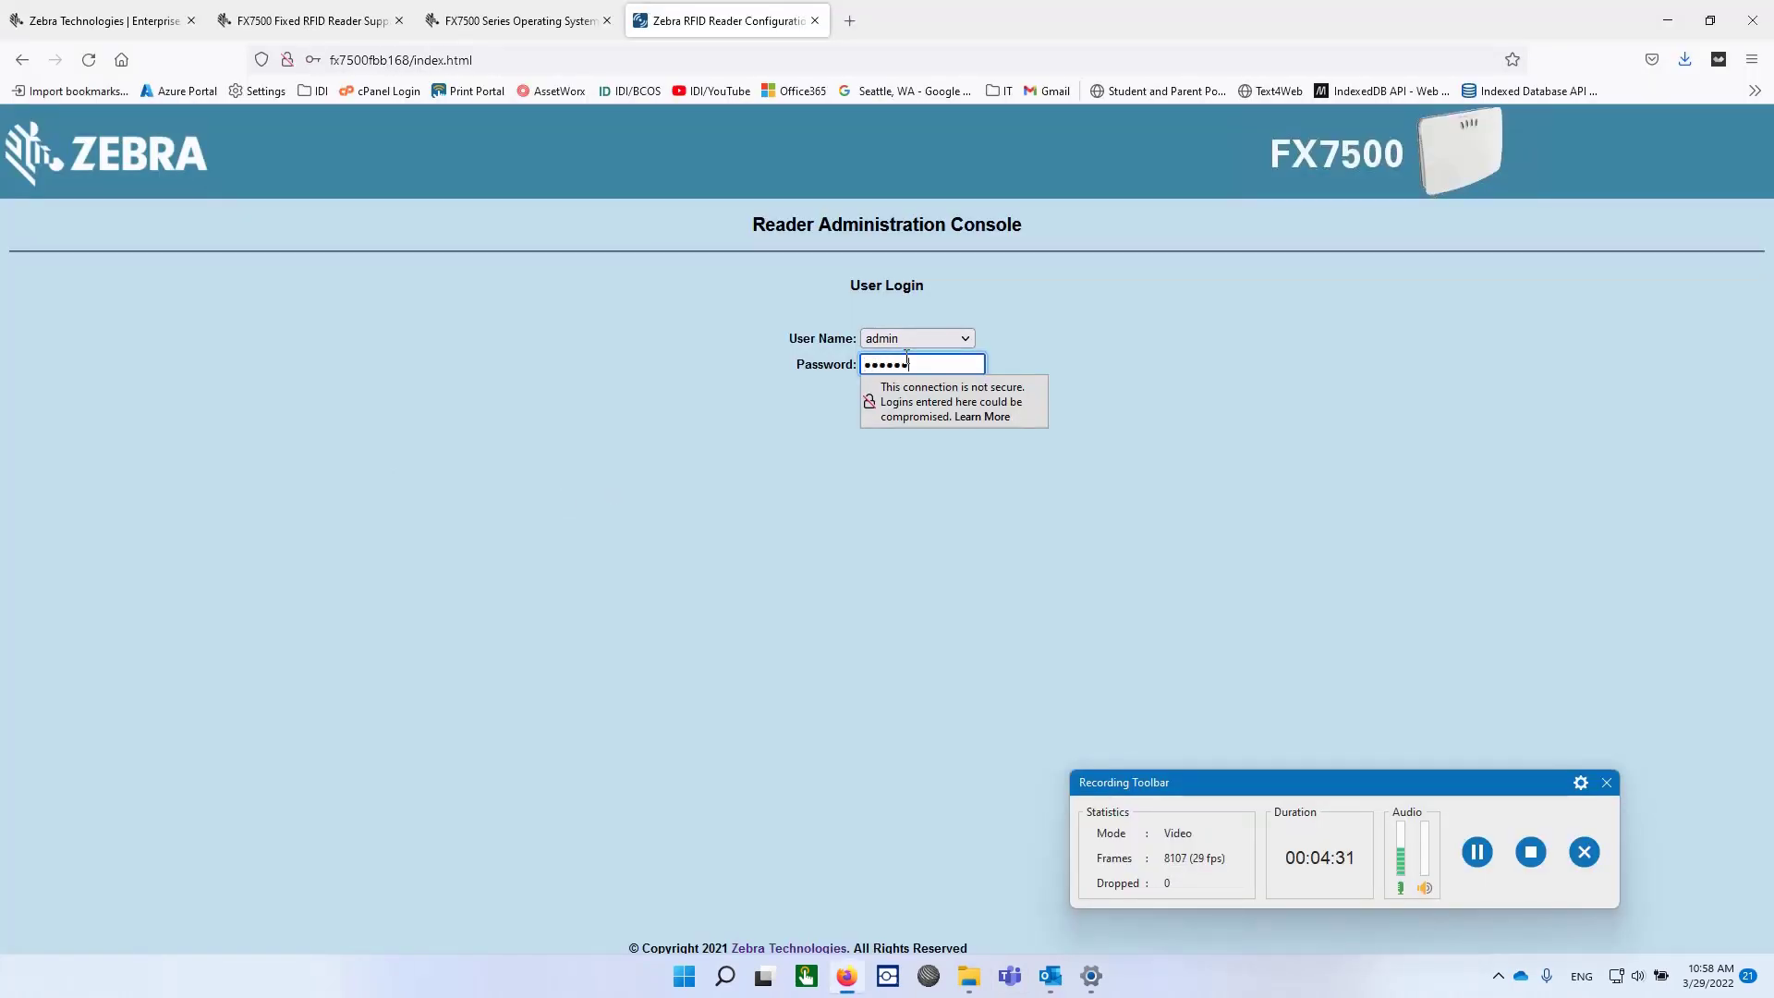
click(807, 514)
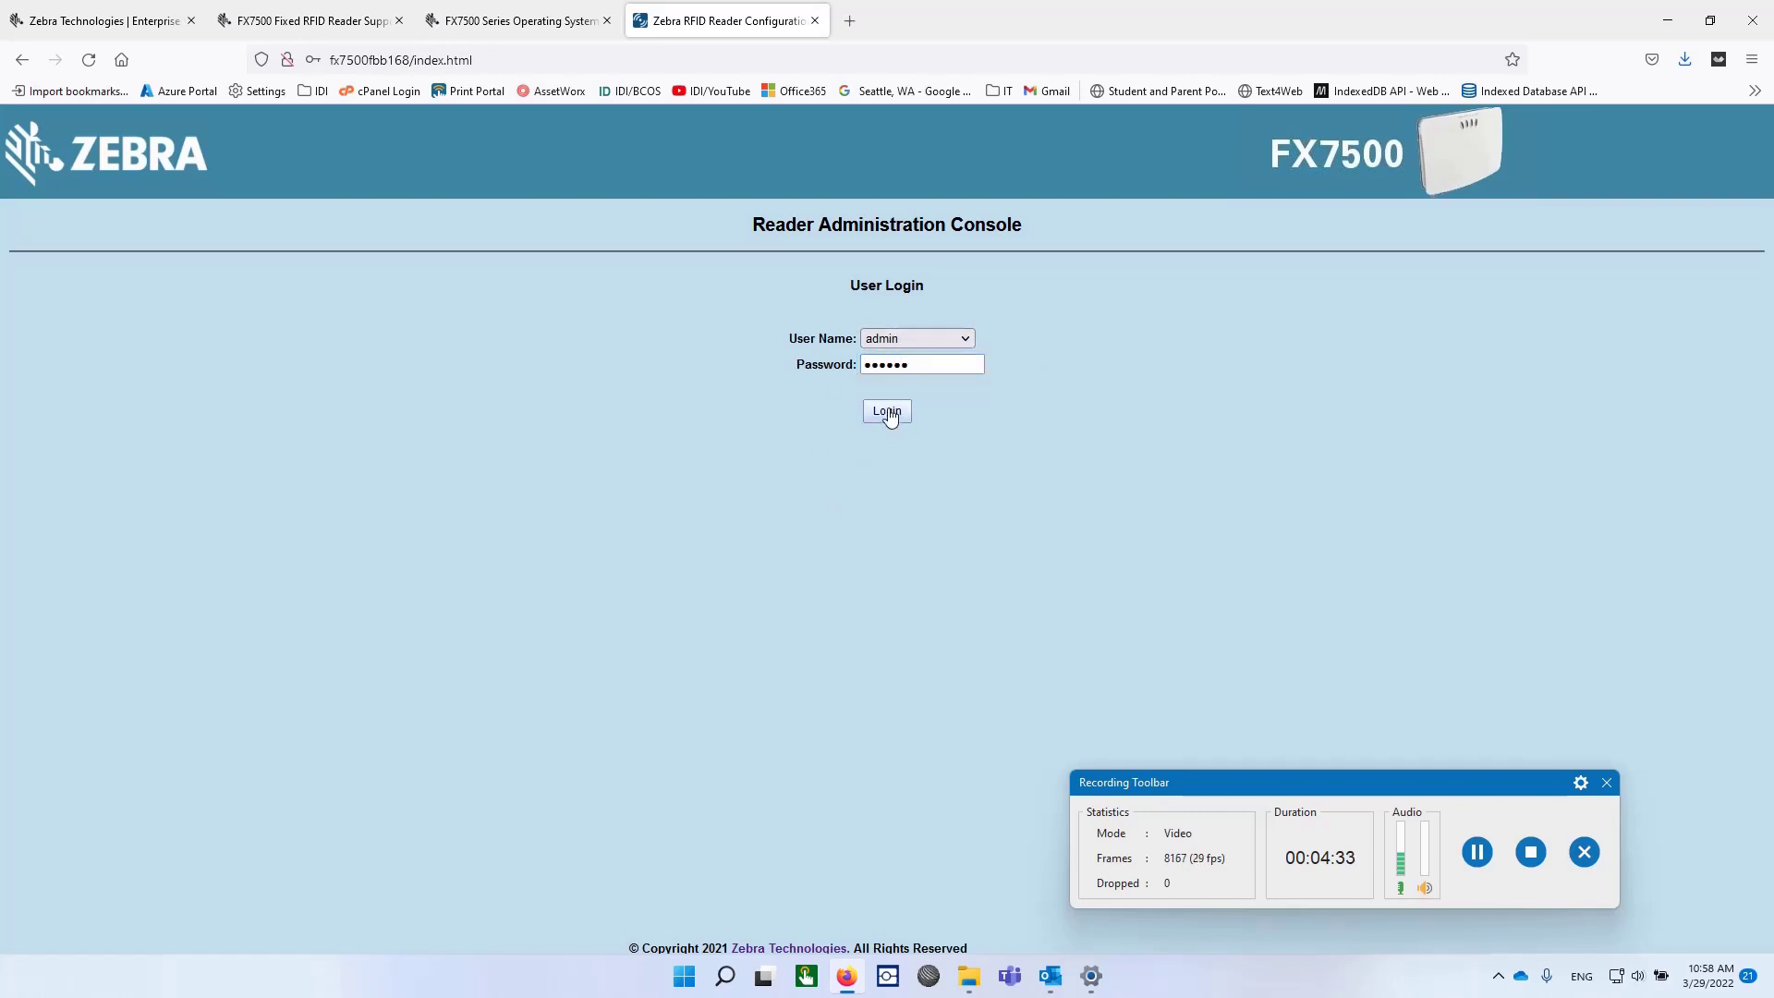
click(887, 413)
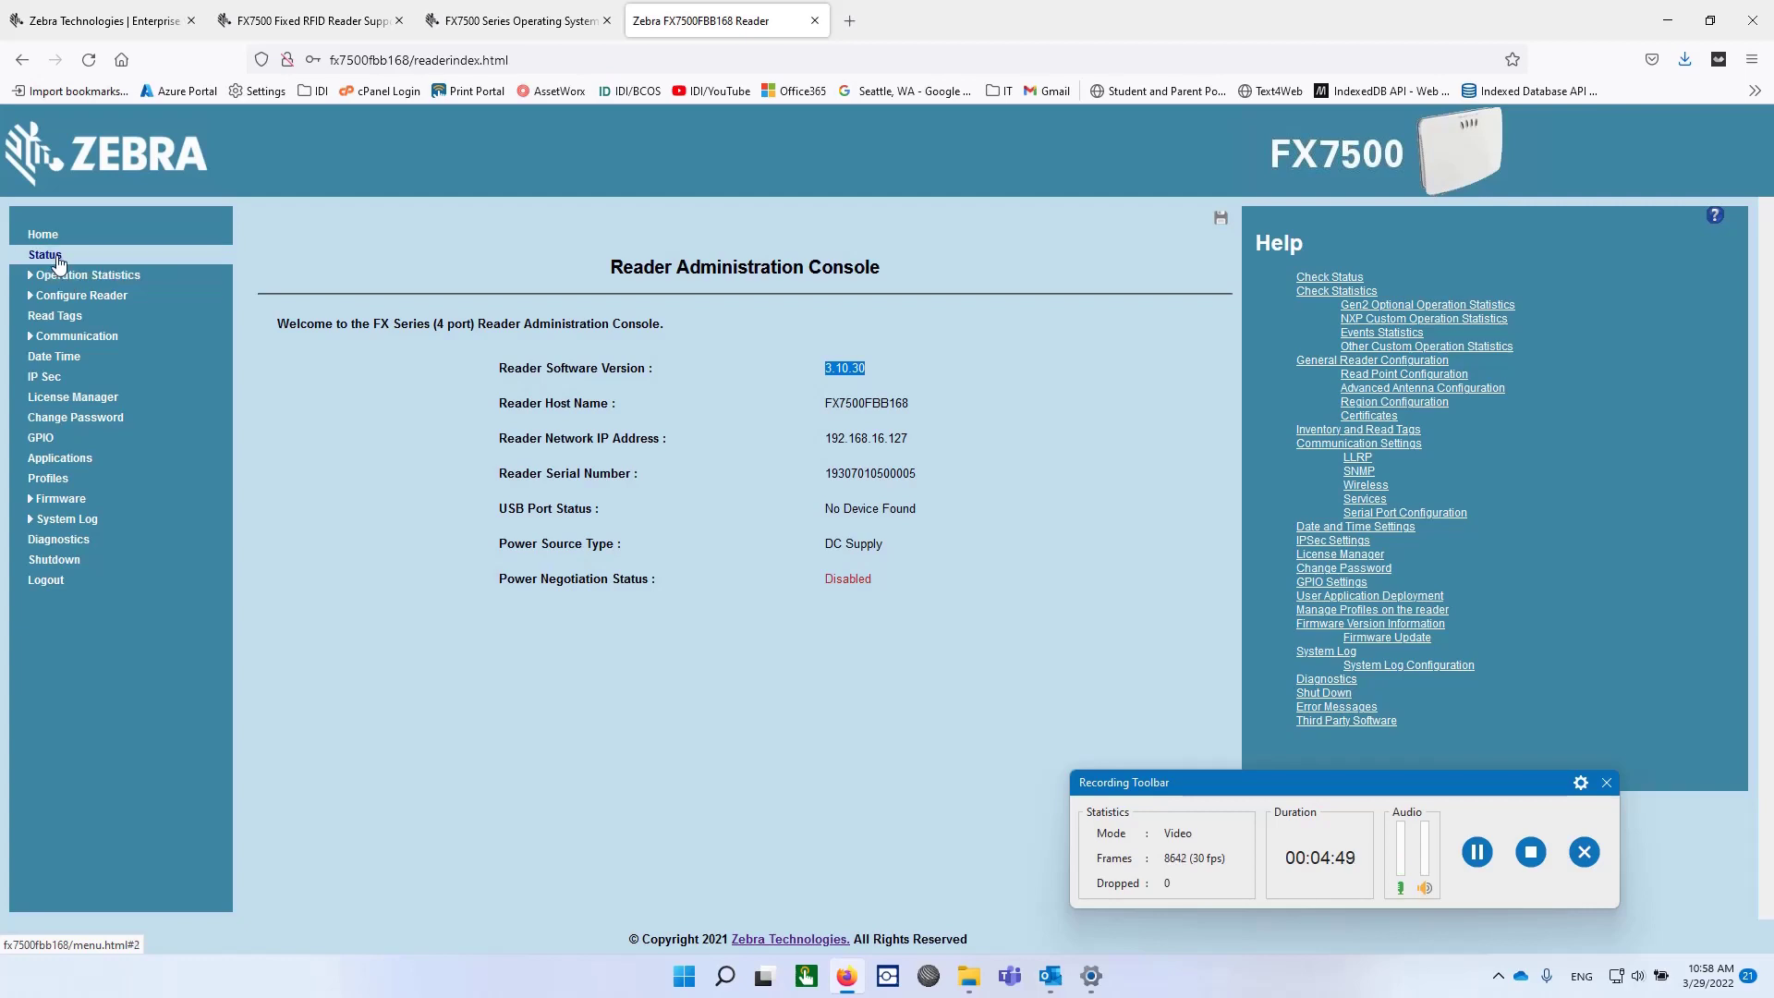
Run a brief tag inventory reading 13 tags, then view the Ethernet communication settings.
click(77, 319)
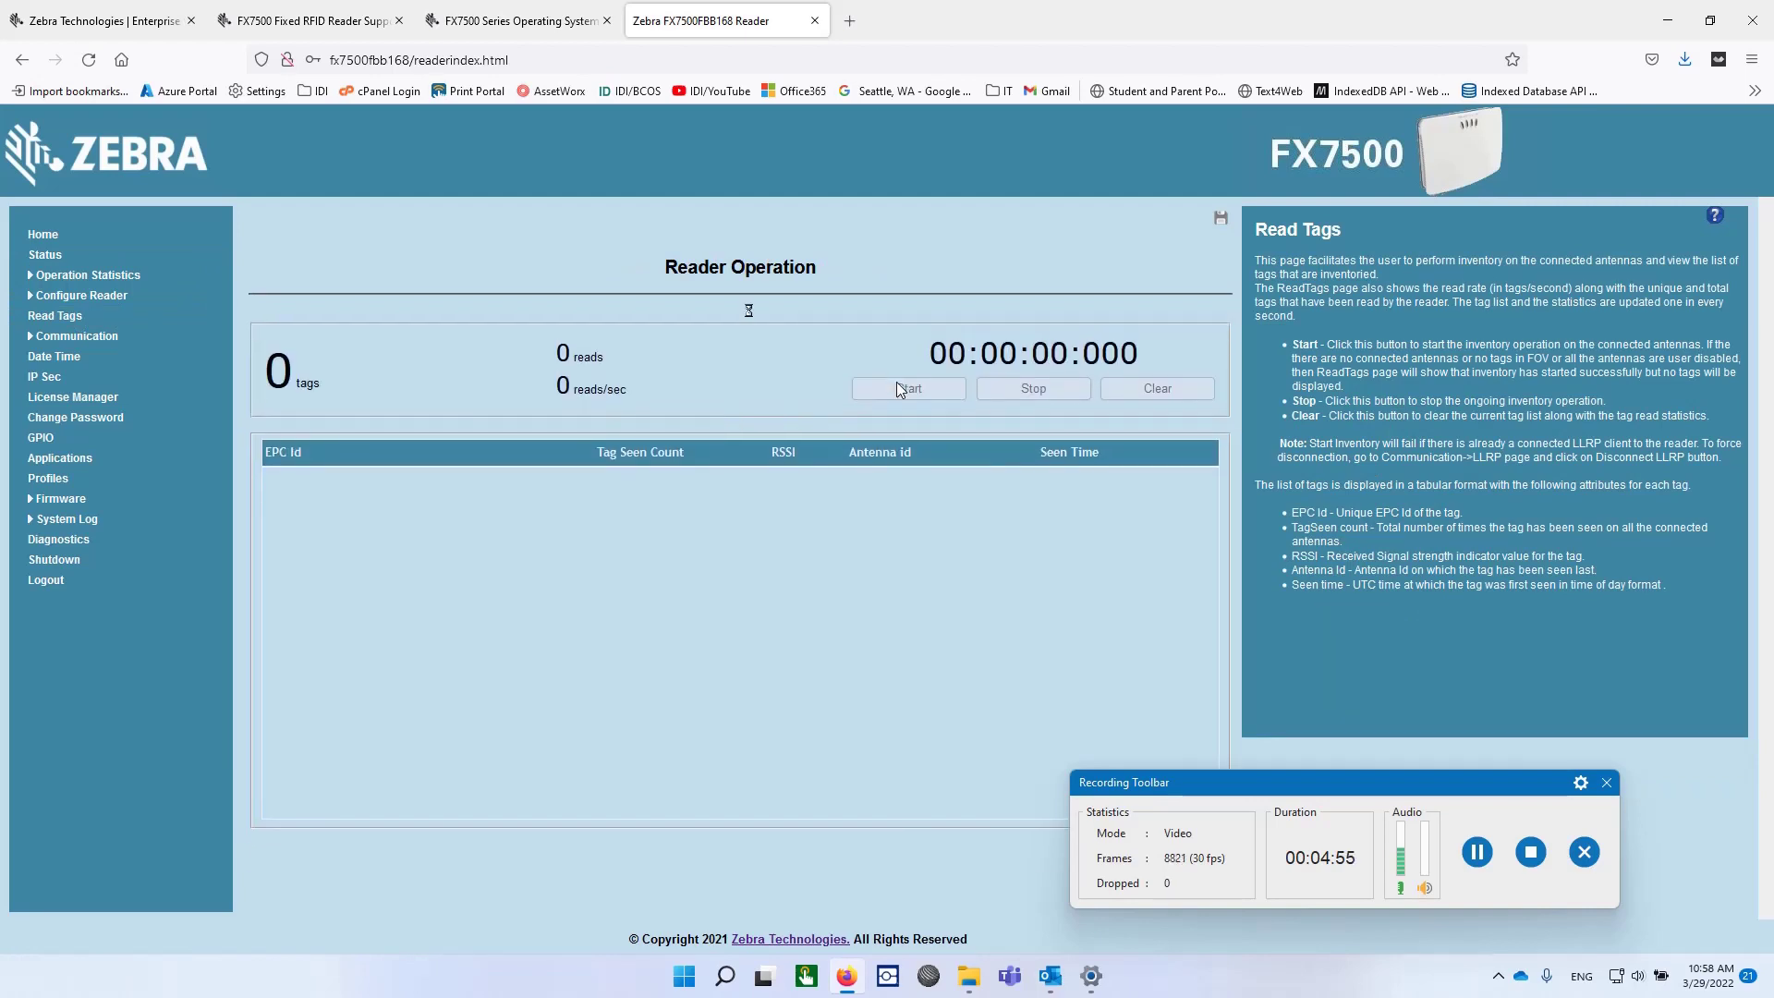
click(898, 383)
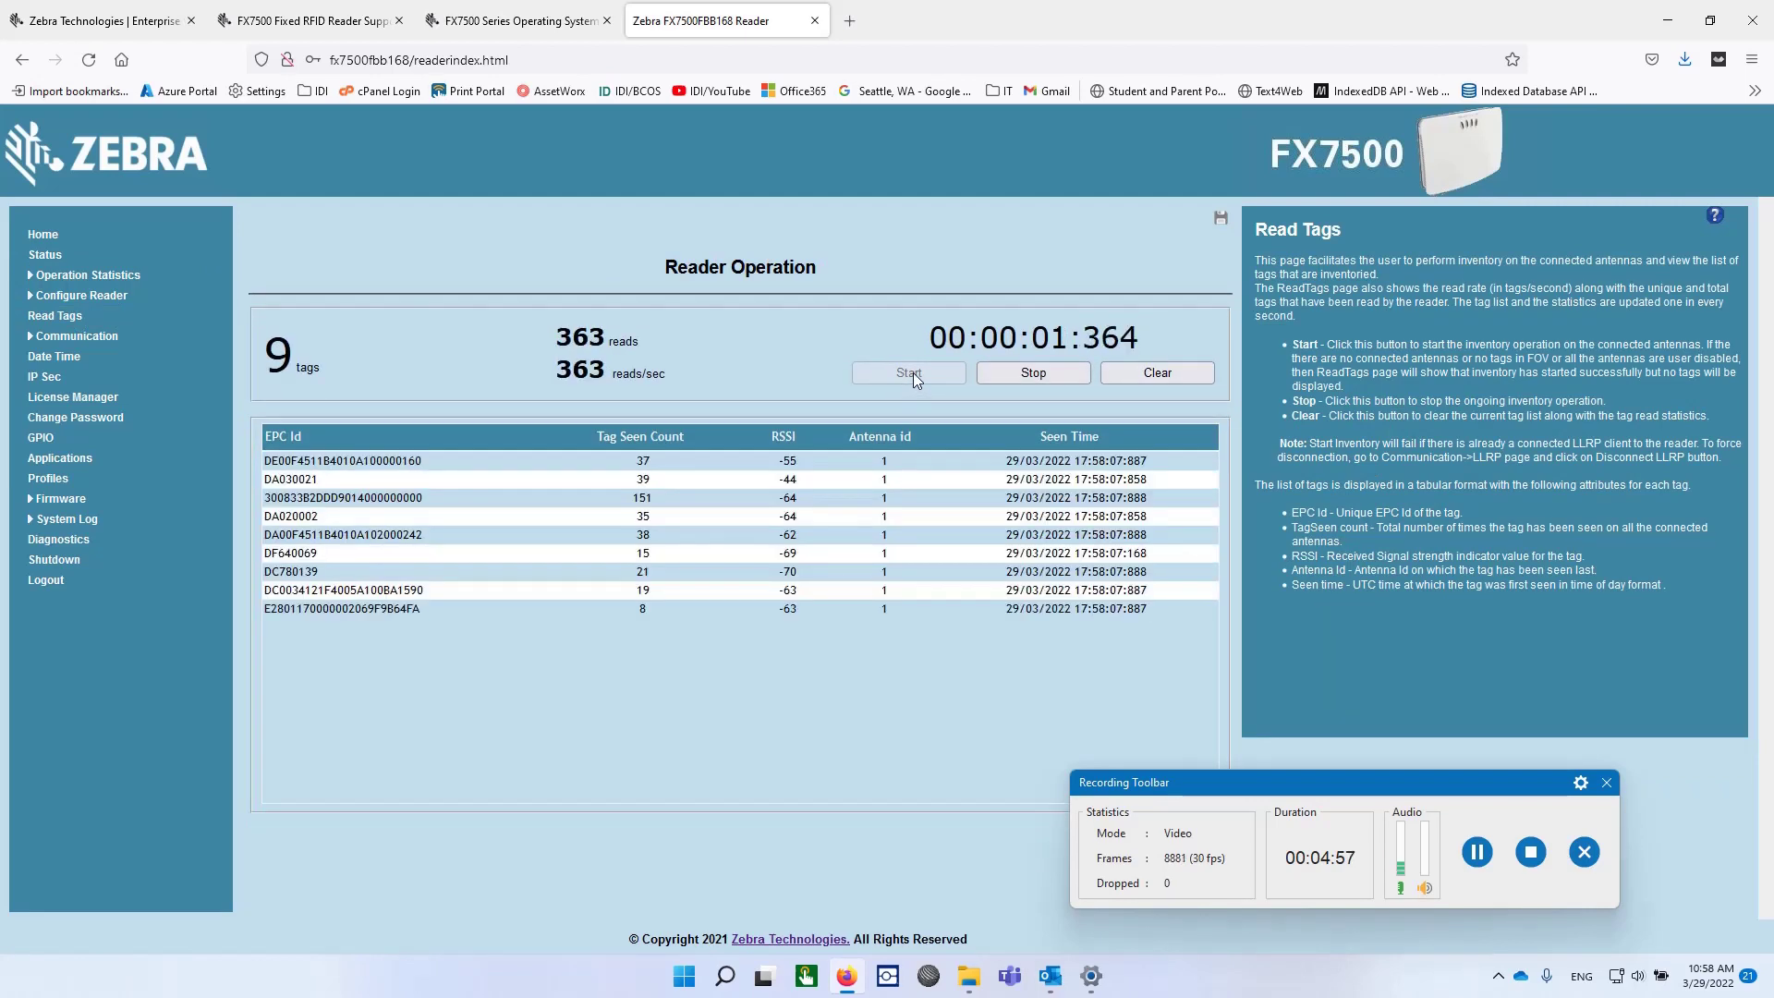
click(1029, 373)
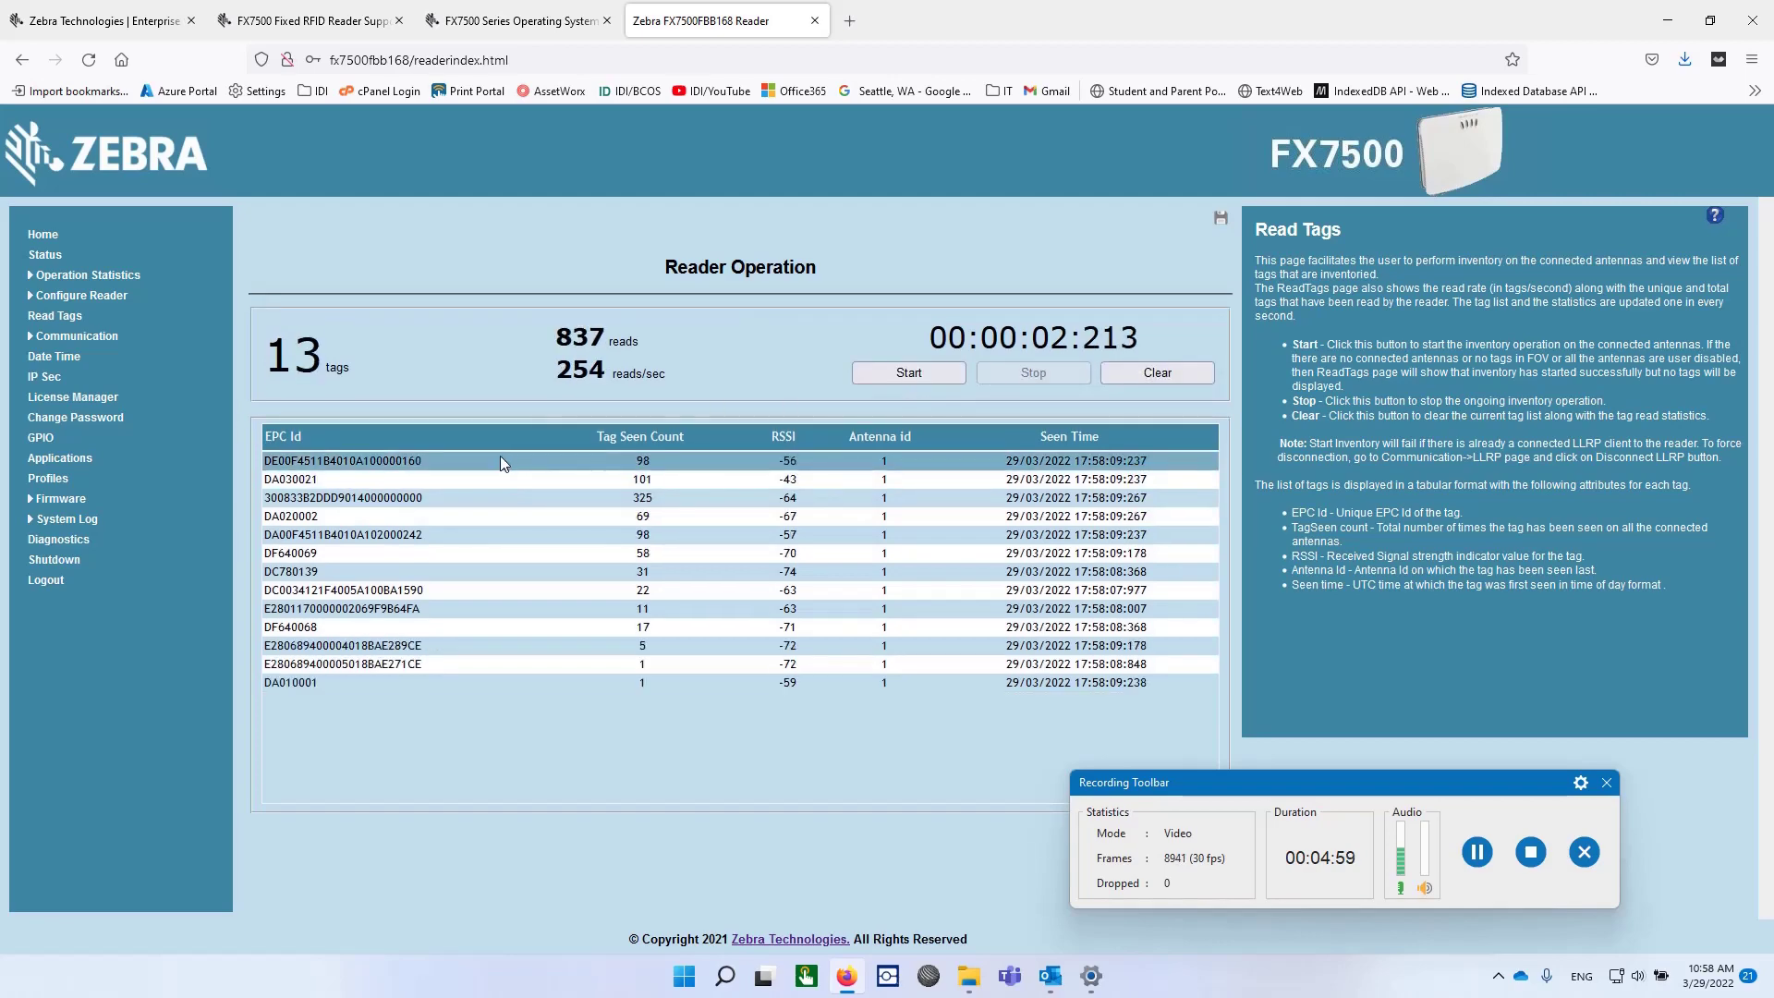
click(31, 340)
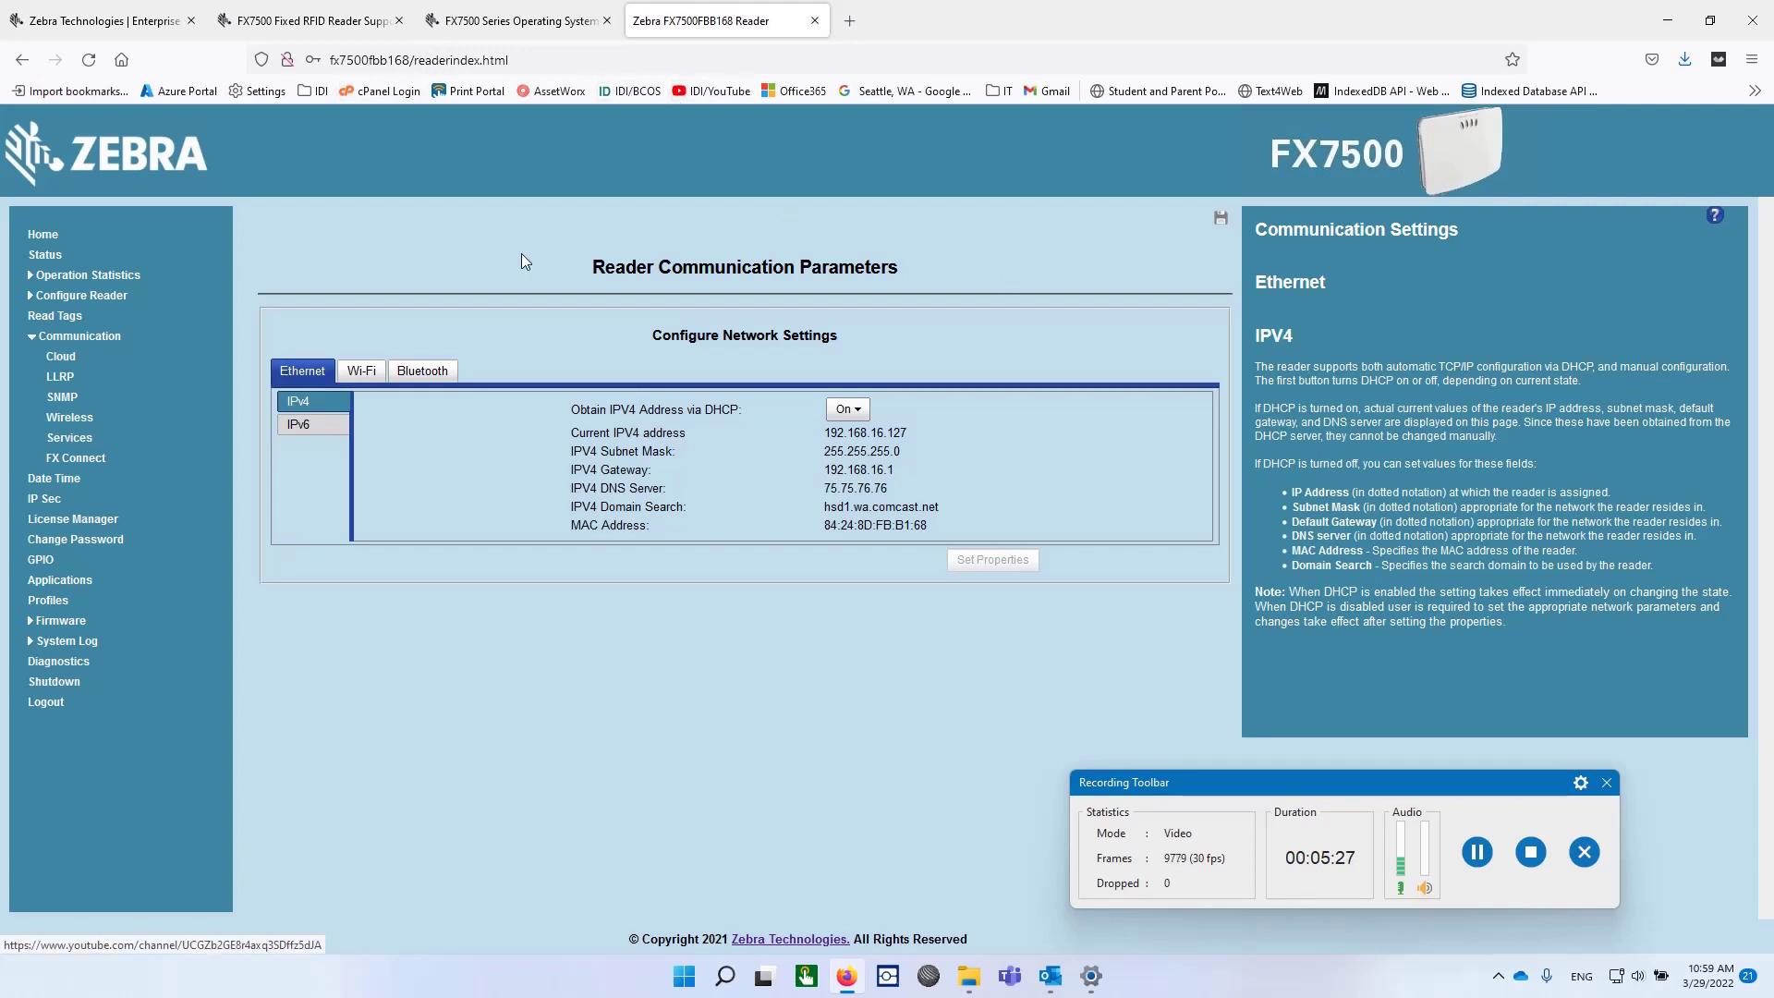
Log out and reload the login page from 192.168.16.127.
click(74, 240)
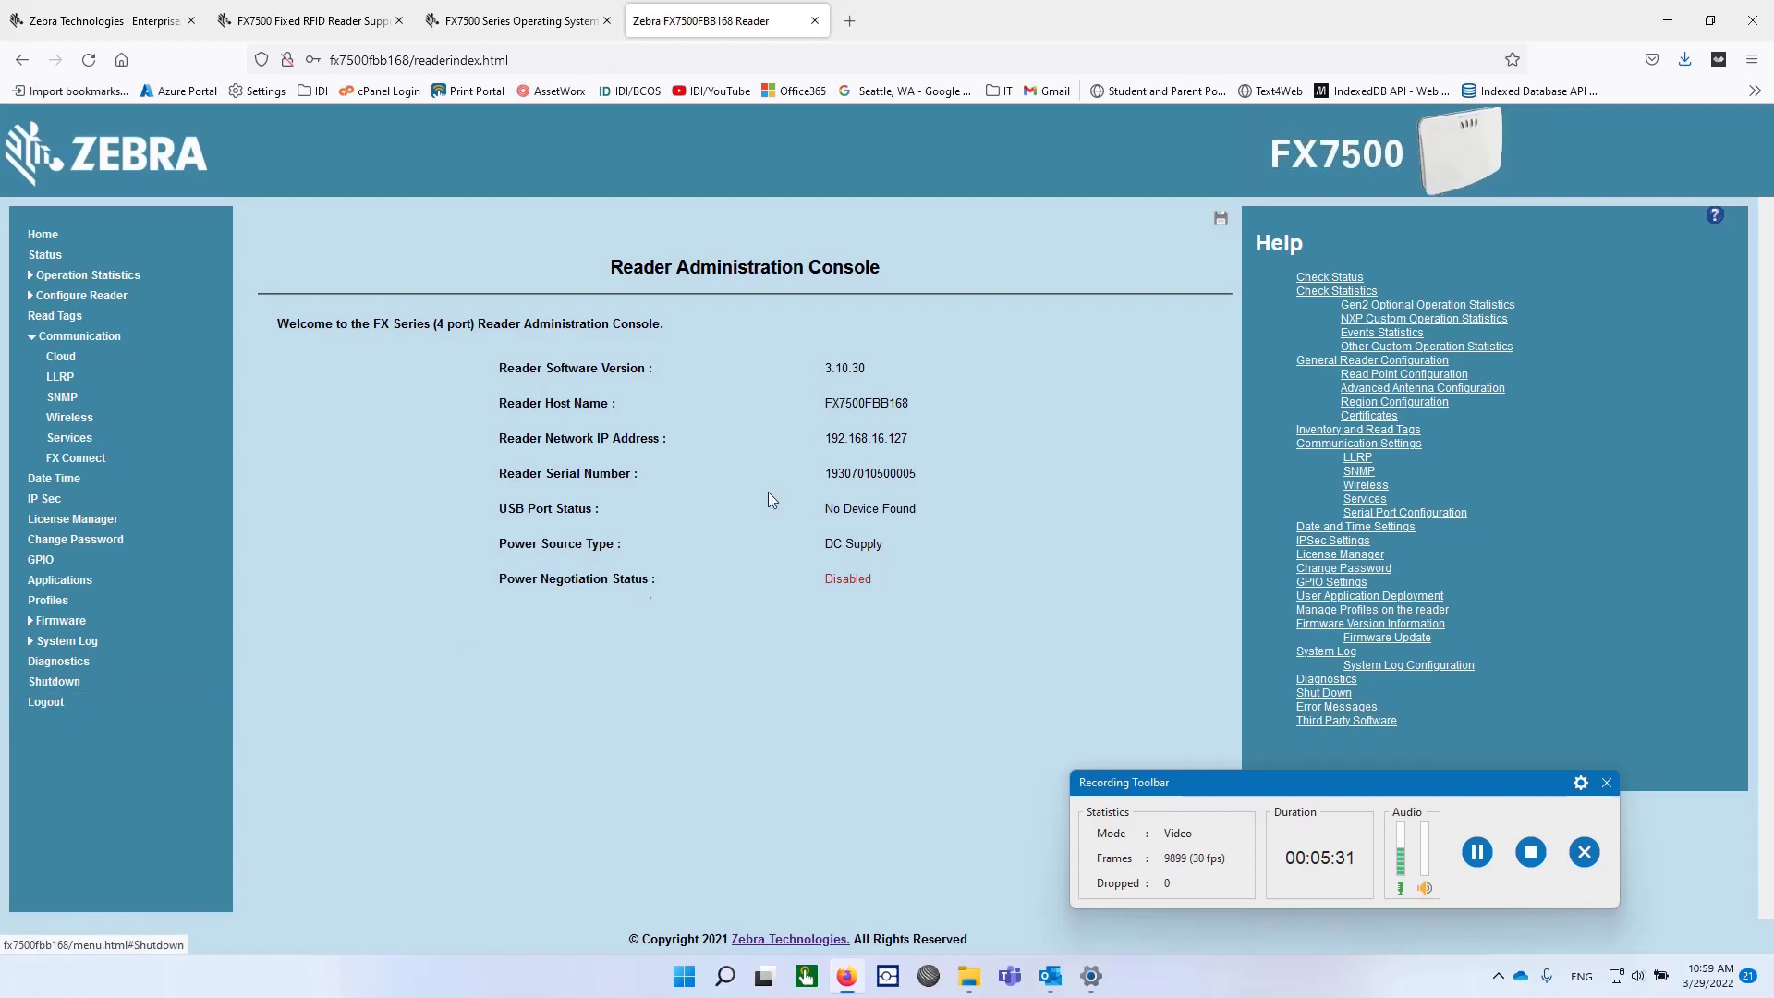
click(46, 702)
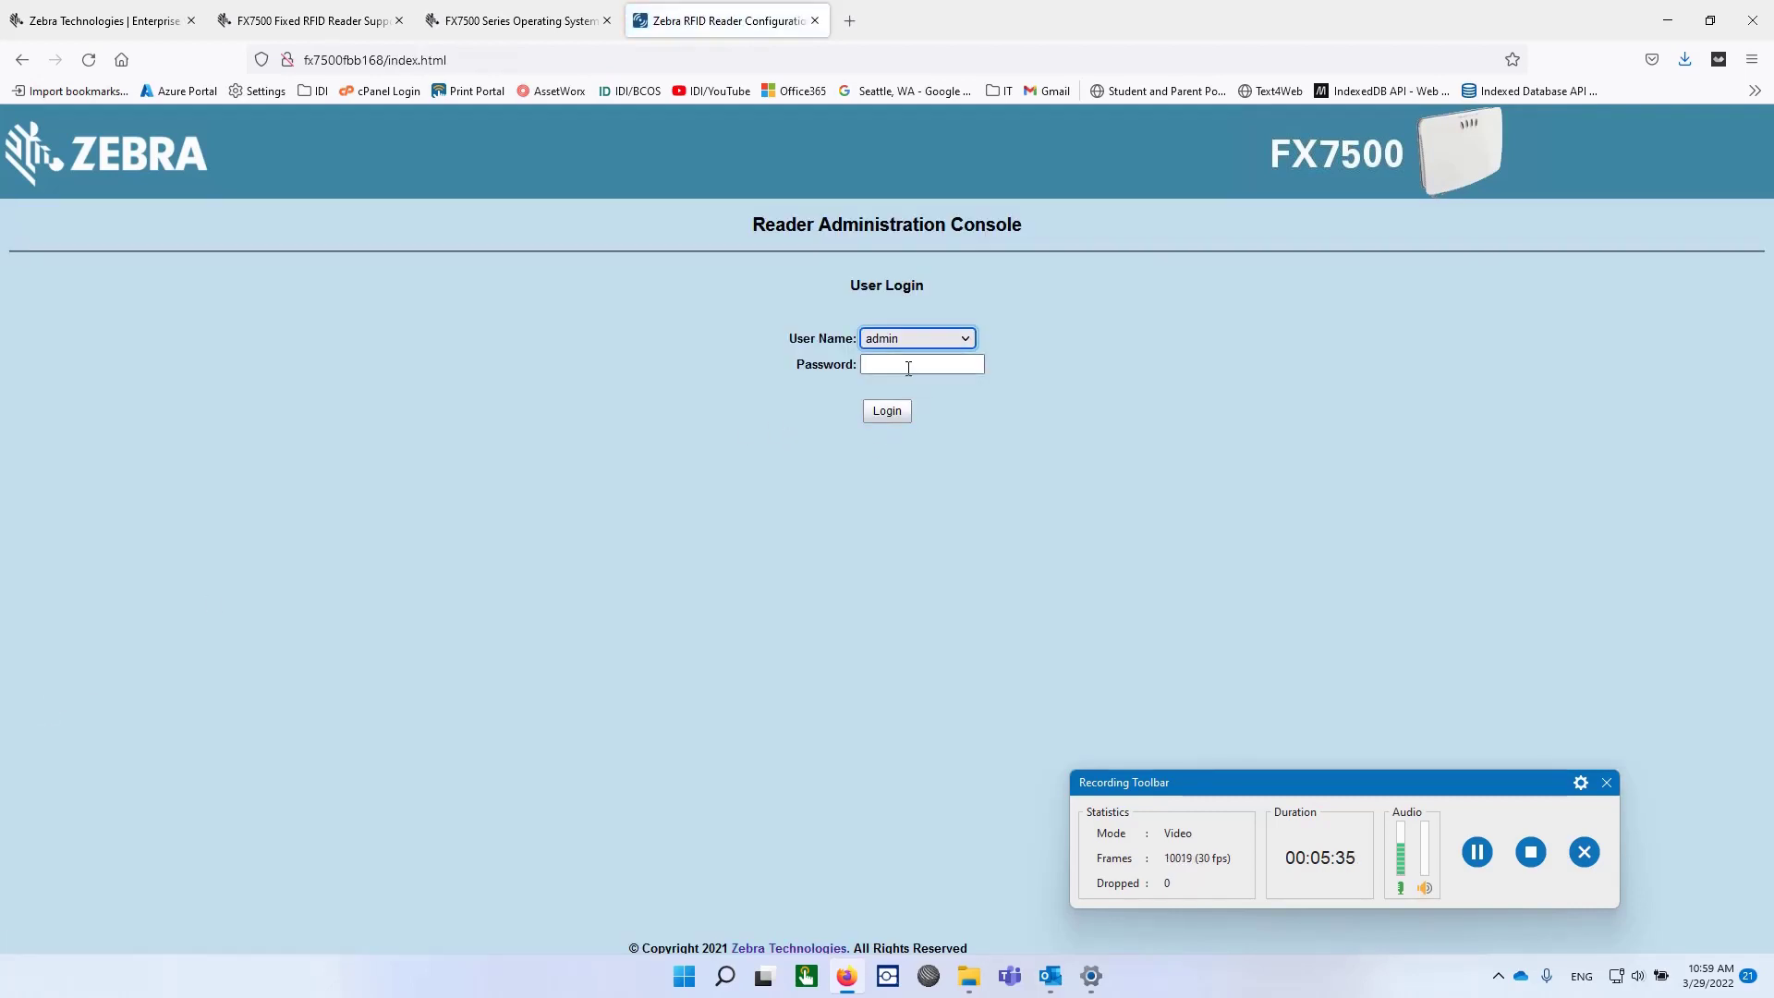
click(495, 61)
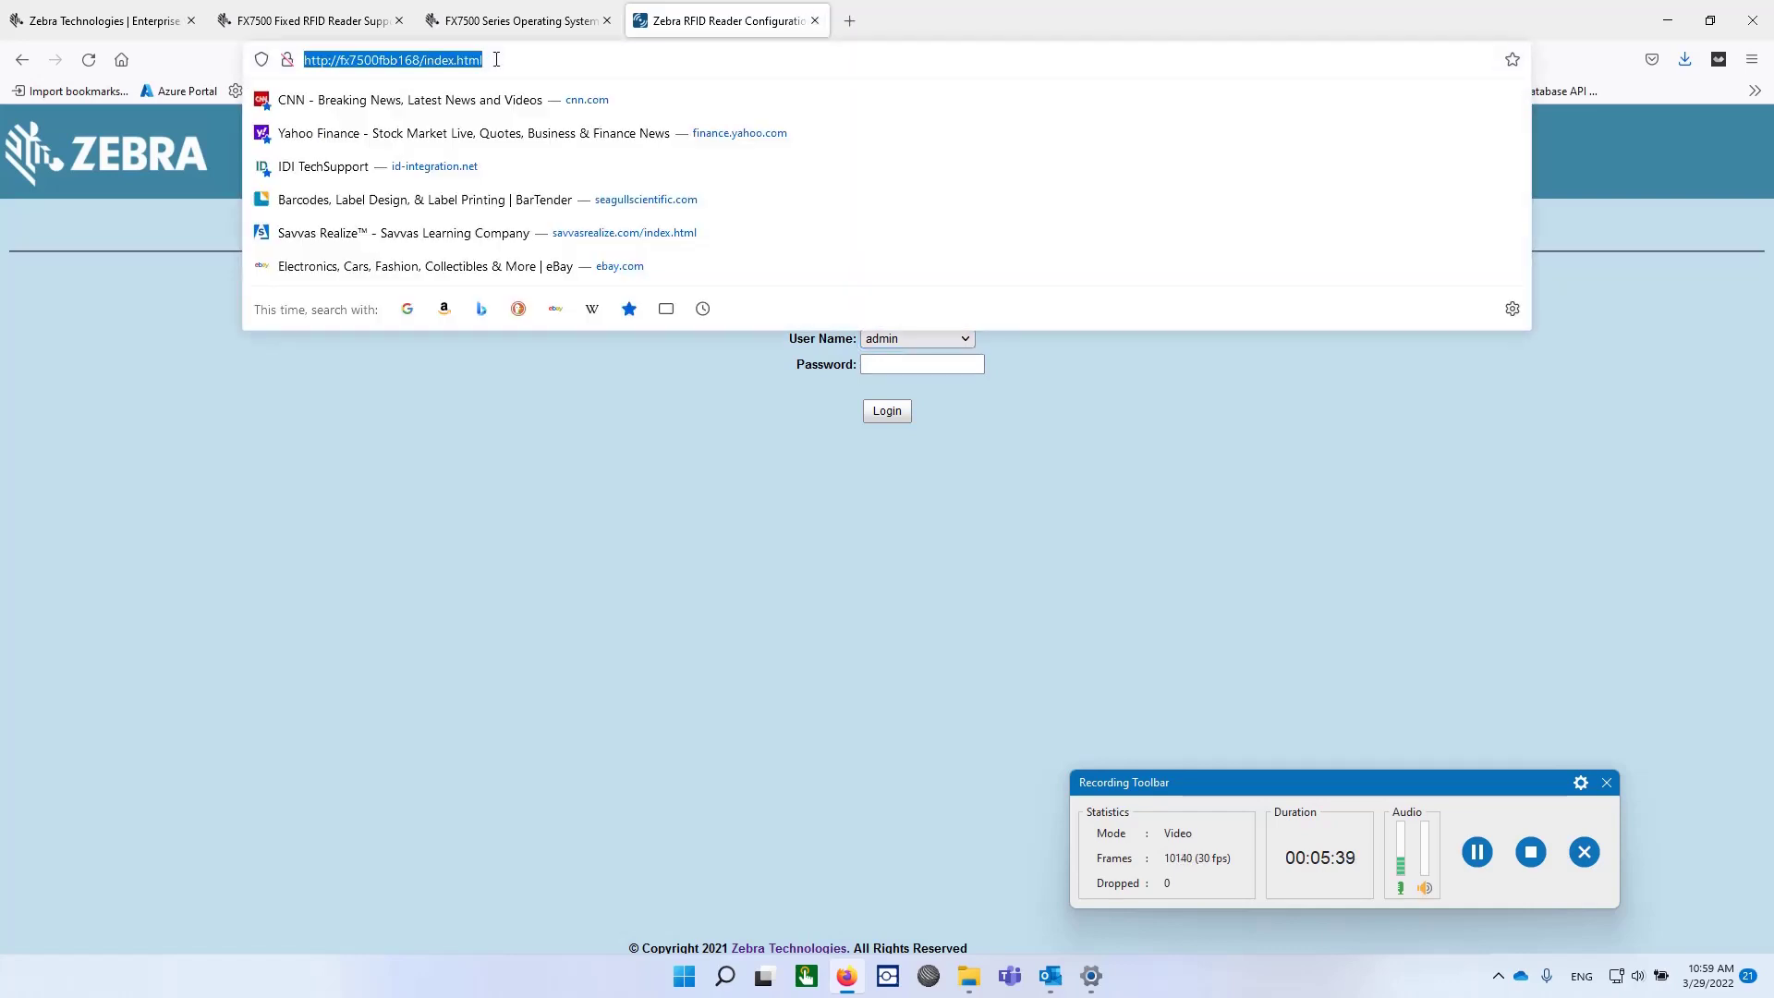
text(192.168.1)
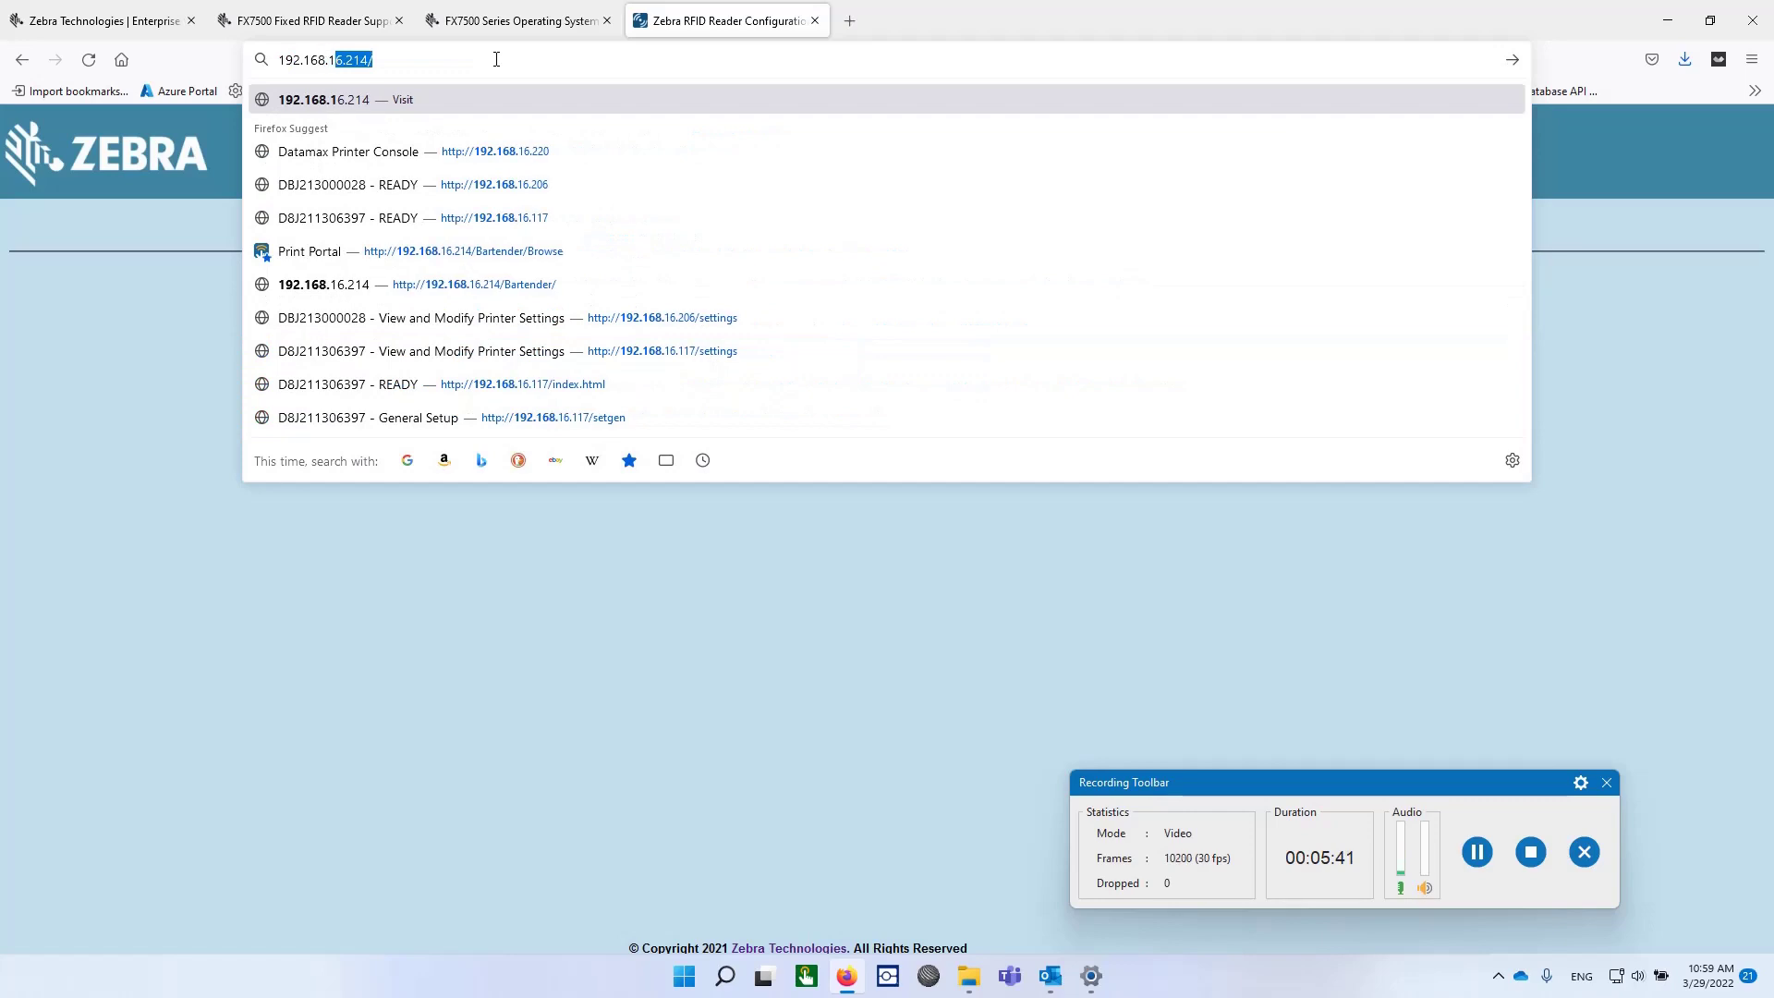
text(6.12)
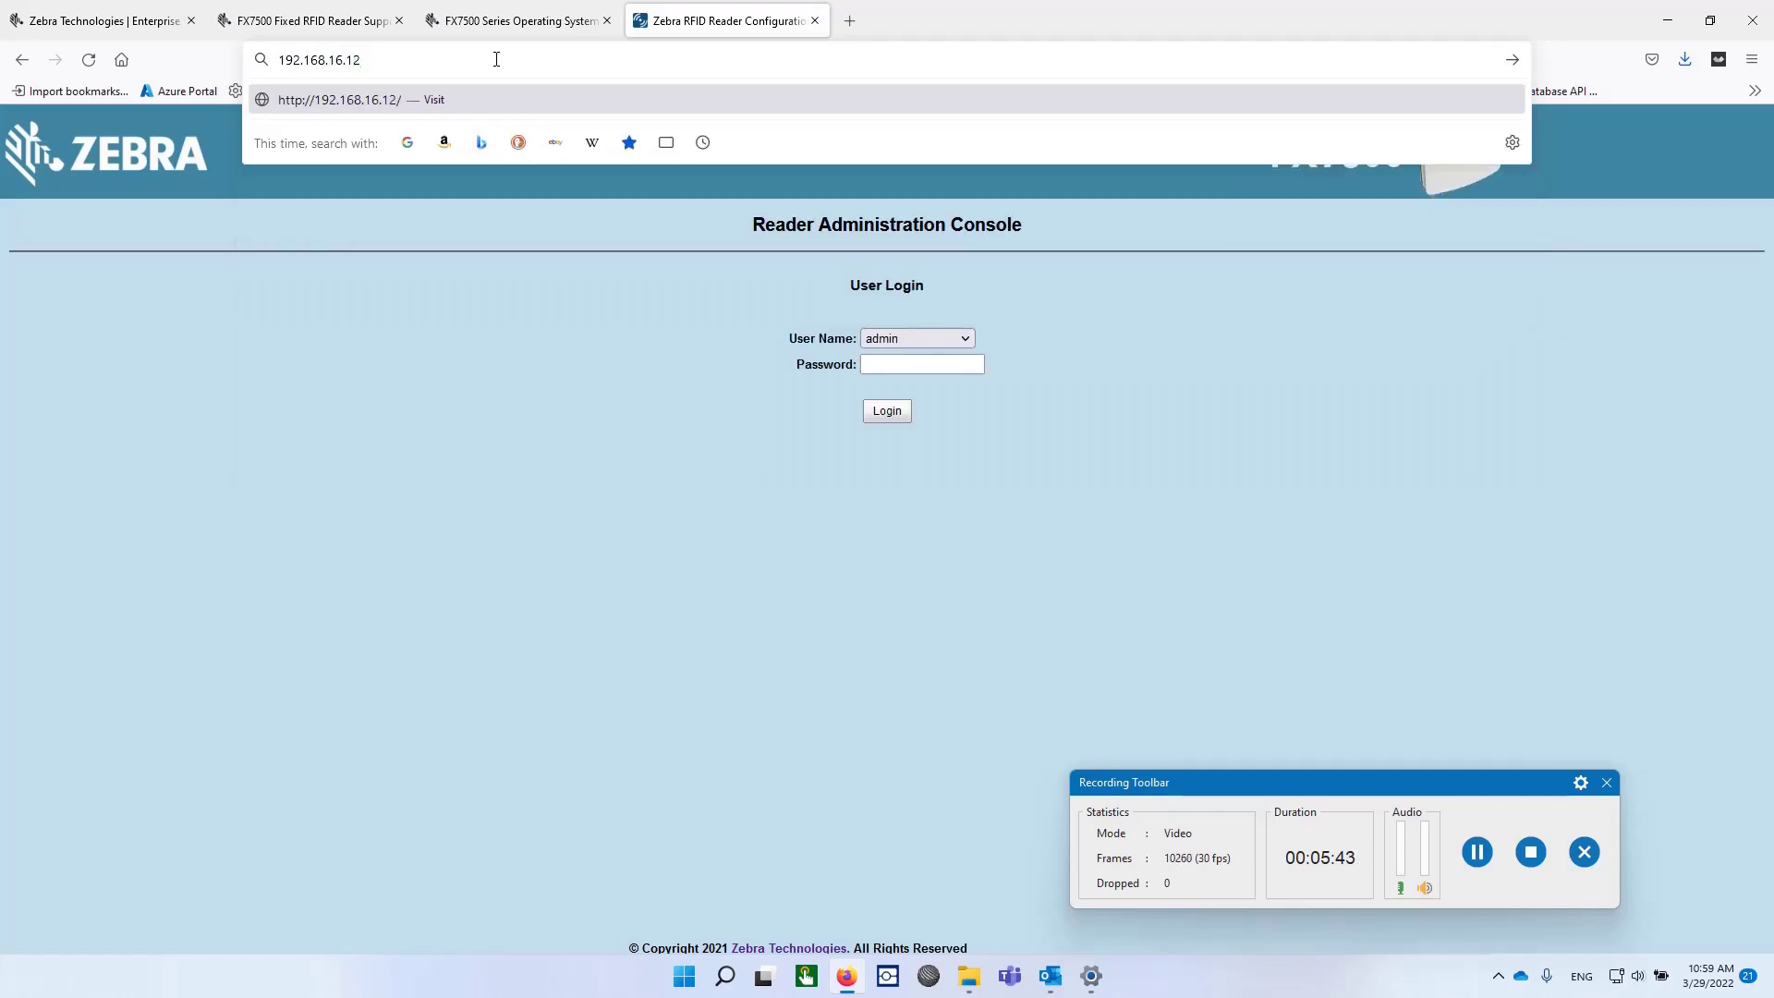
text(7)
key(Return)
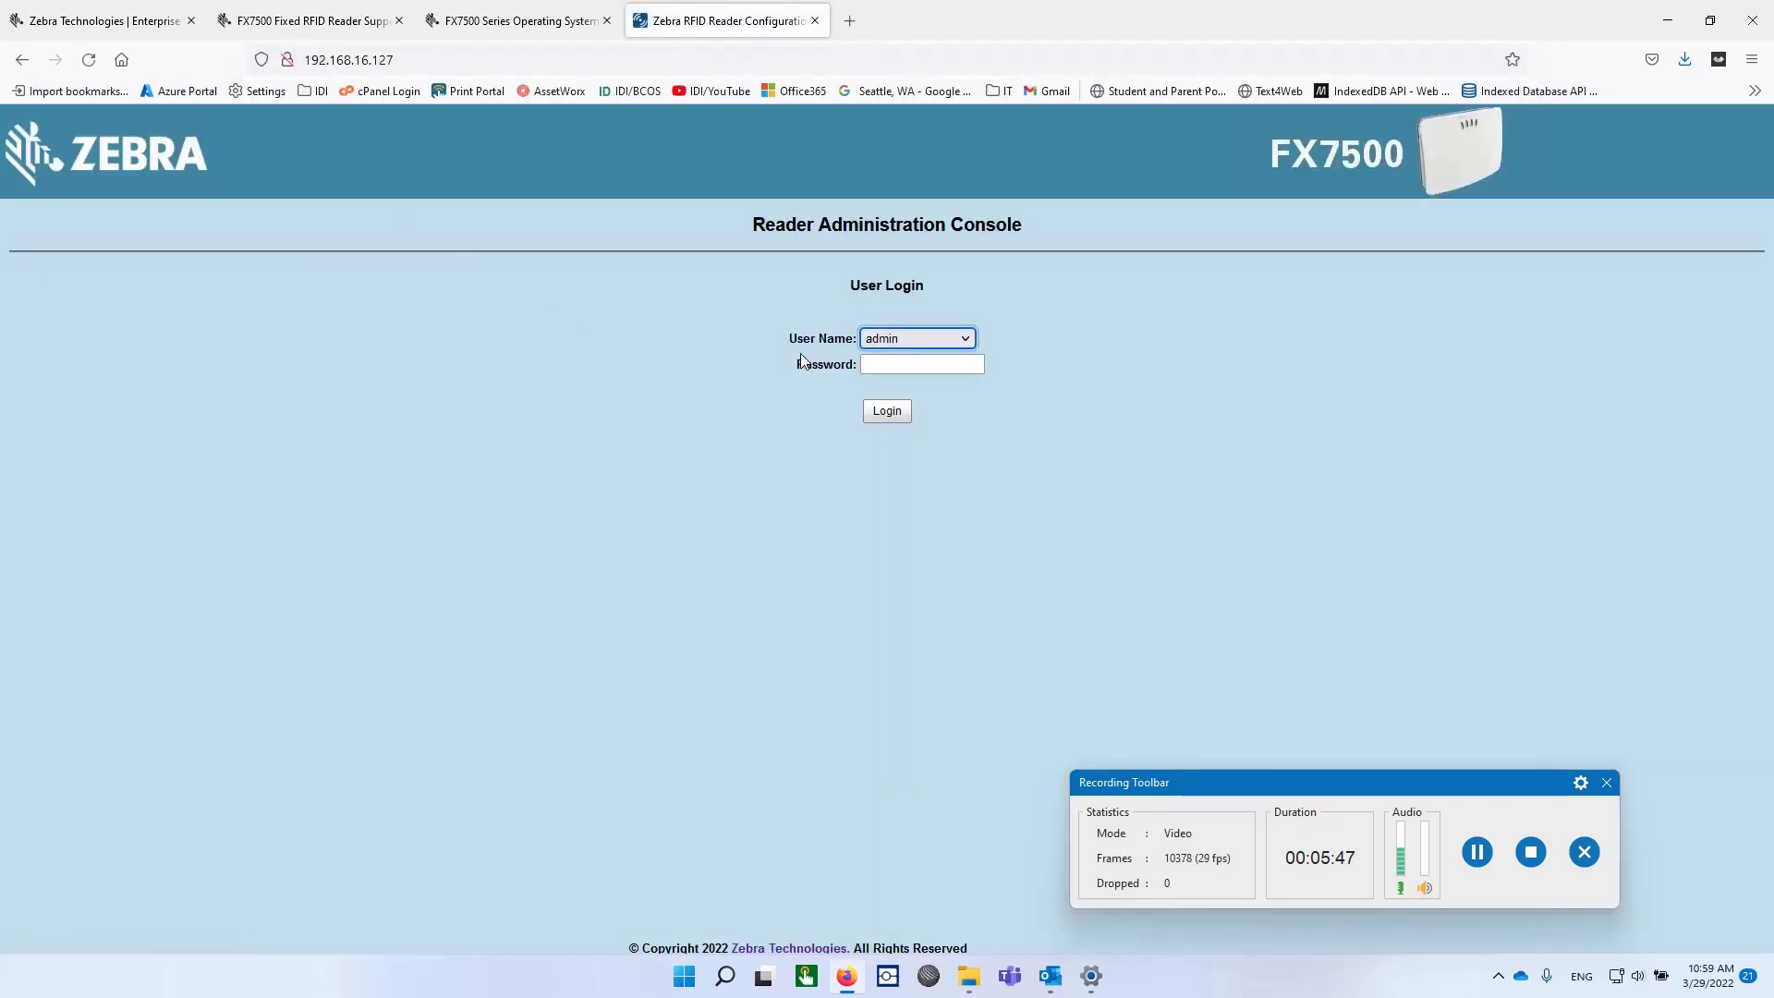
Submit the admin login with the password.
click(895, 363)
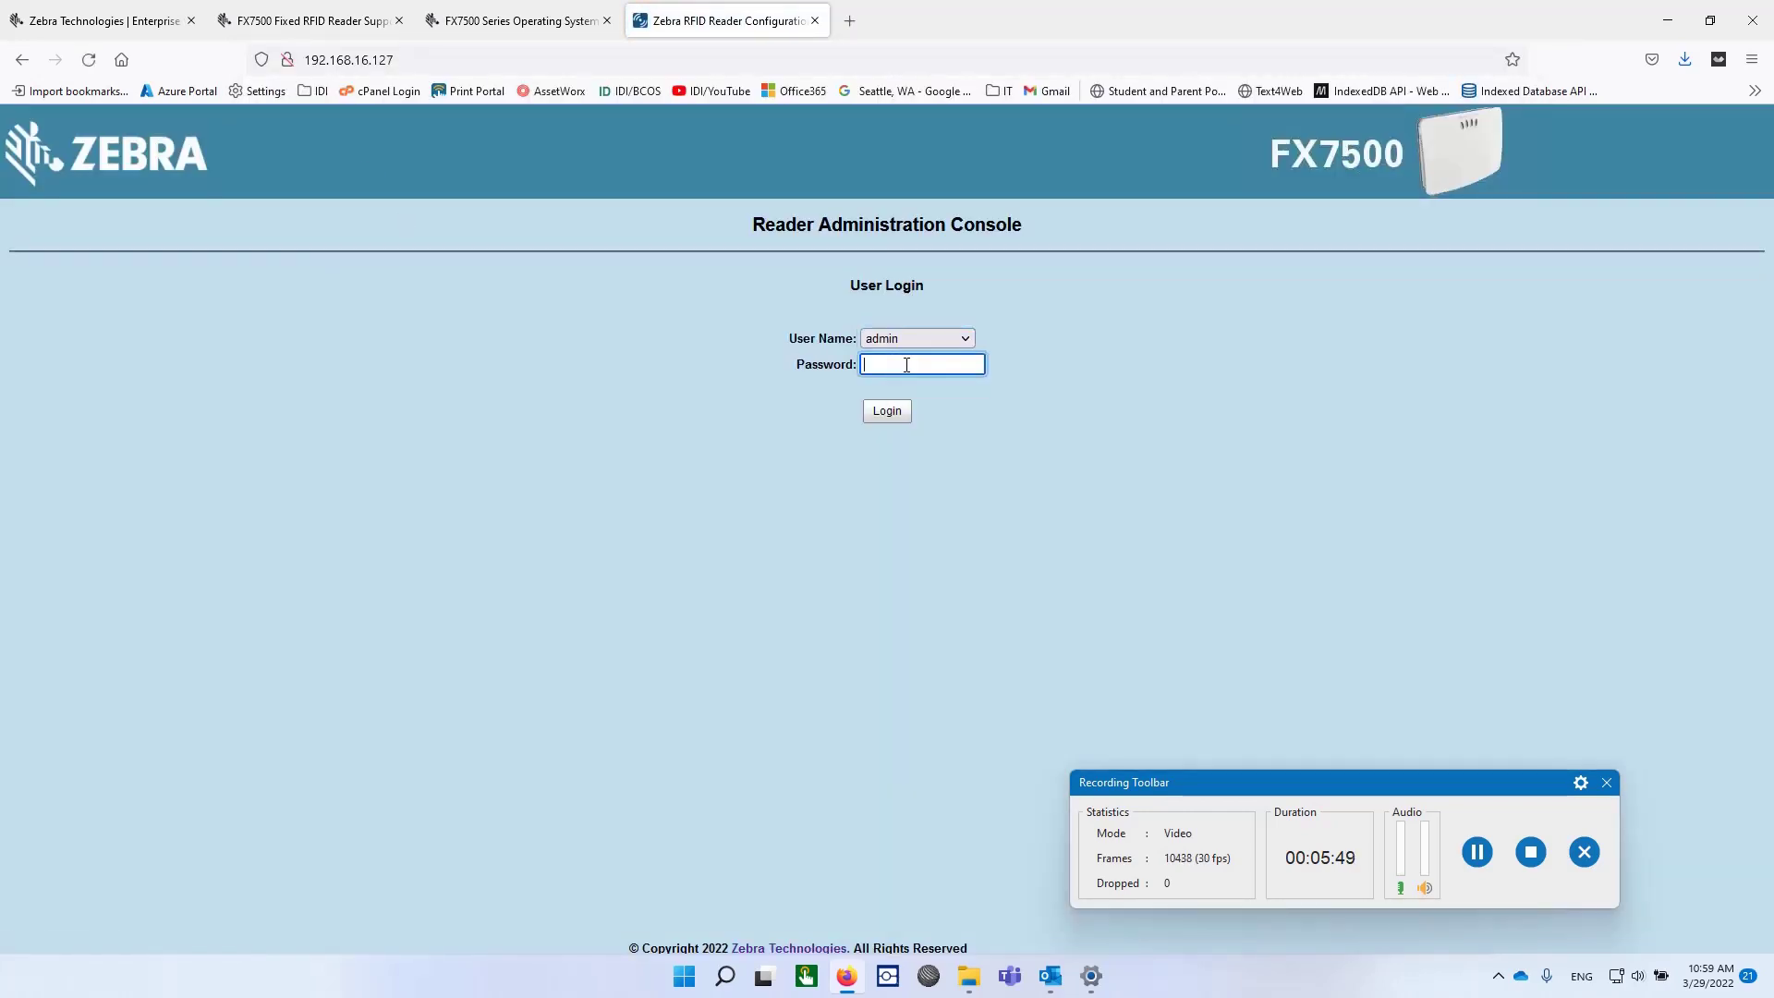
text(change)
click(895, 412)
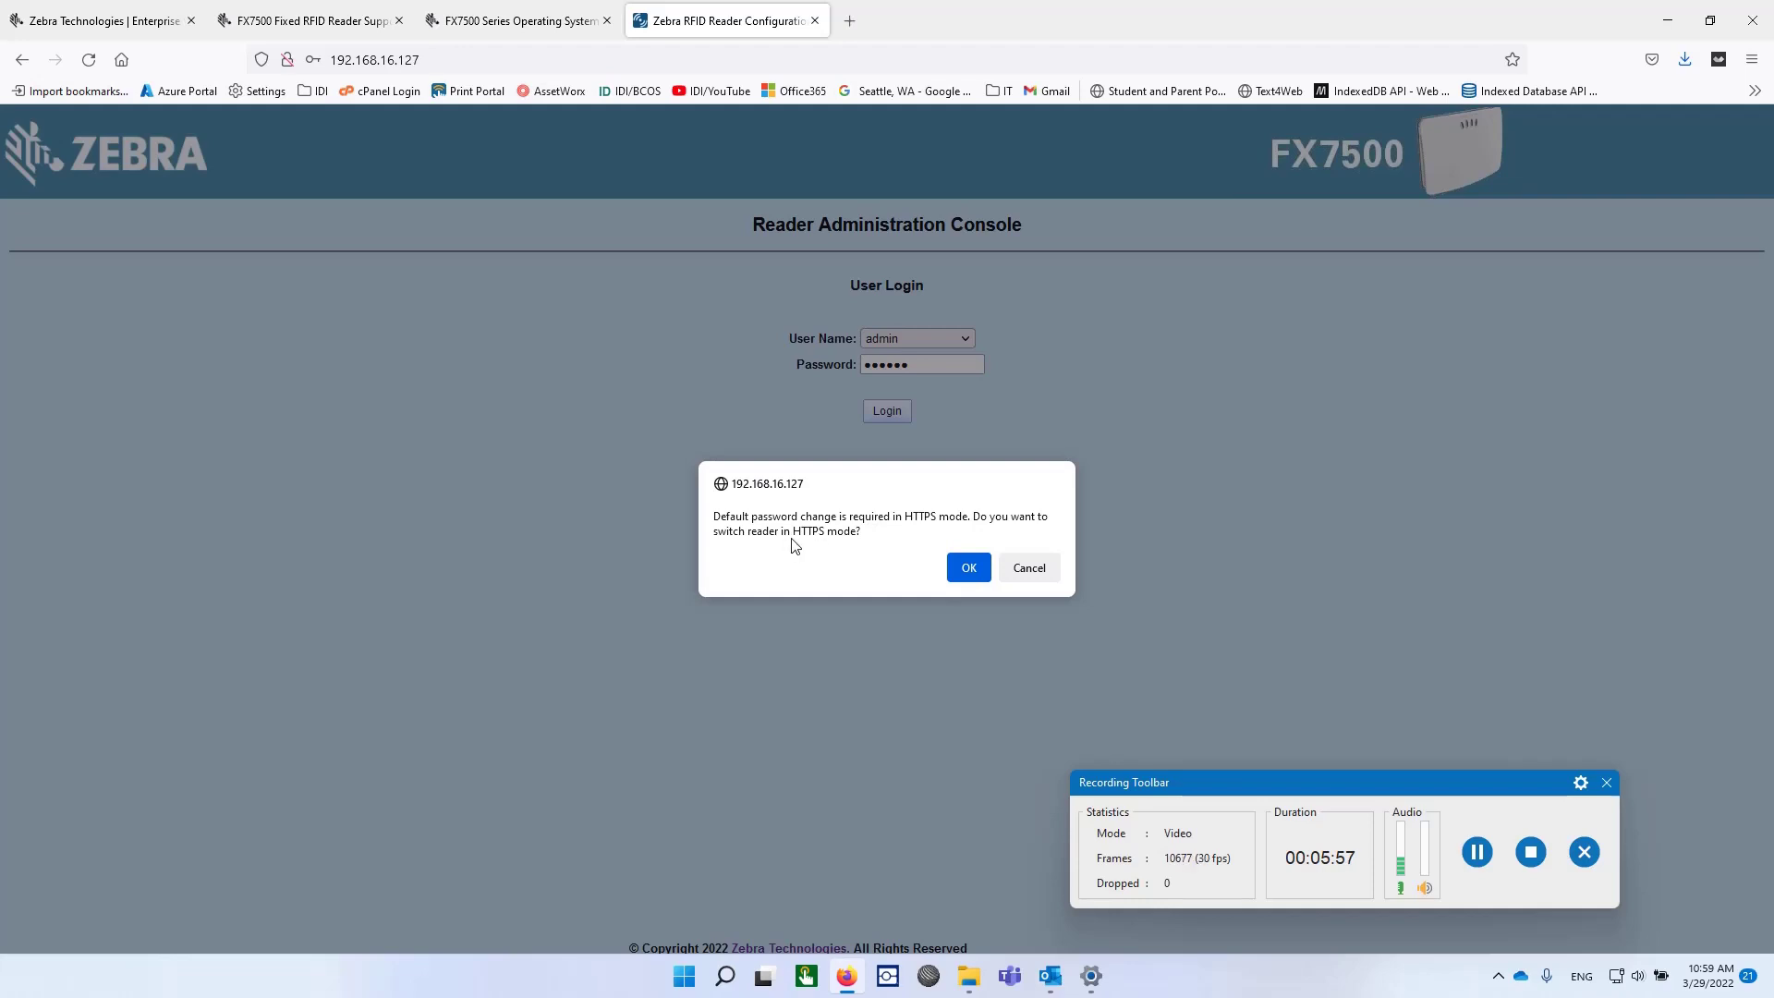
Accept HTTPS secure mode, resubmit the login, and inspect the connection security details.
click(969, 570)
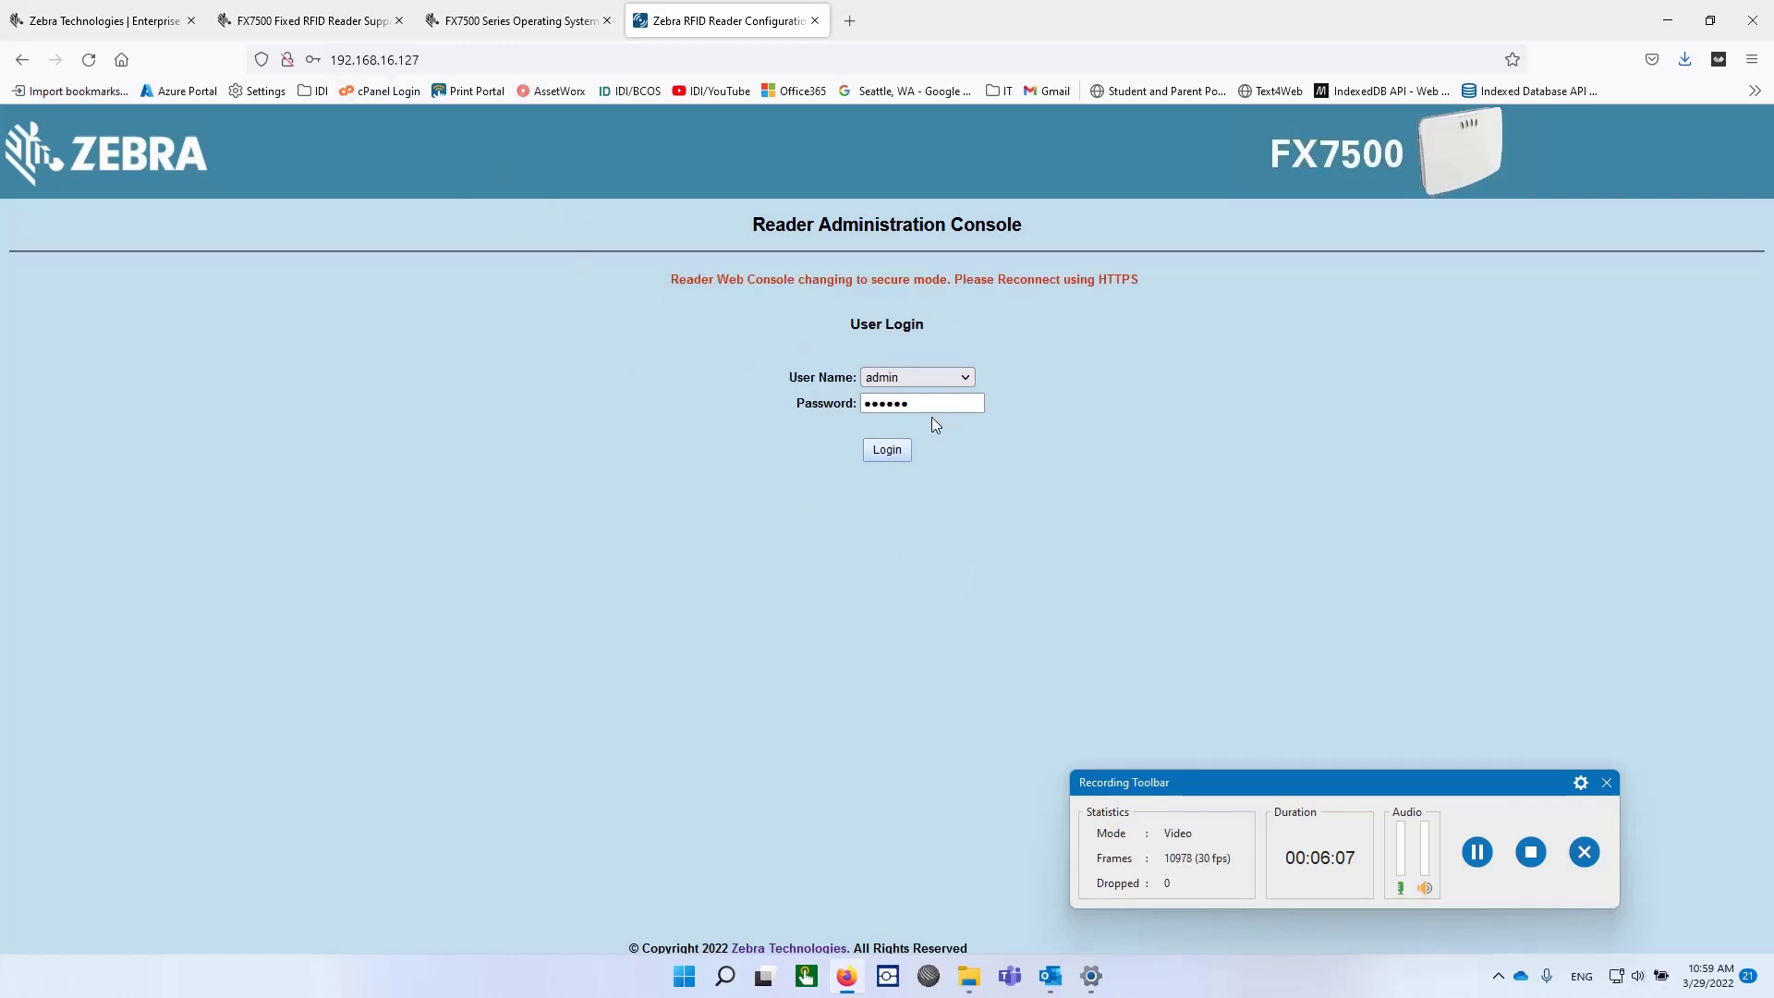
click(892, 449)
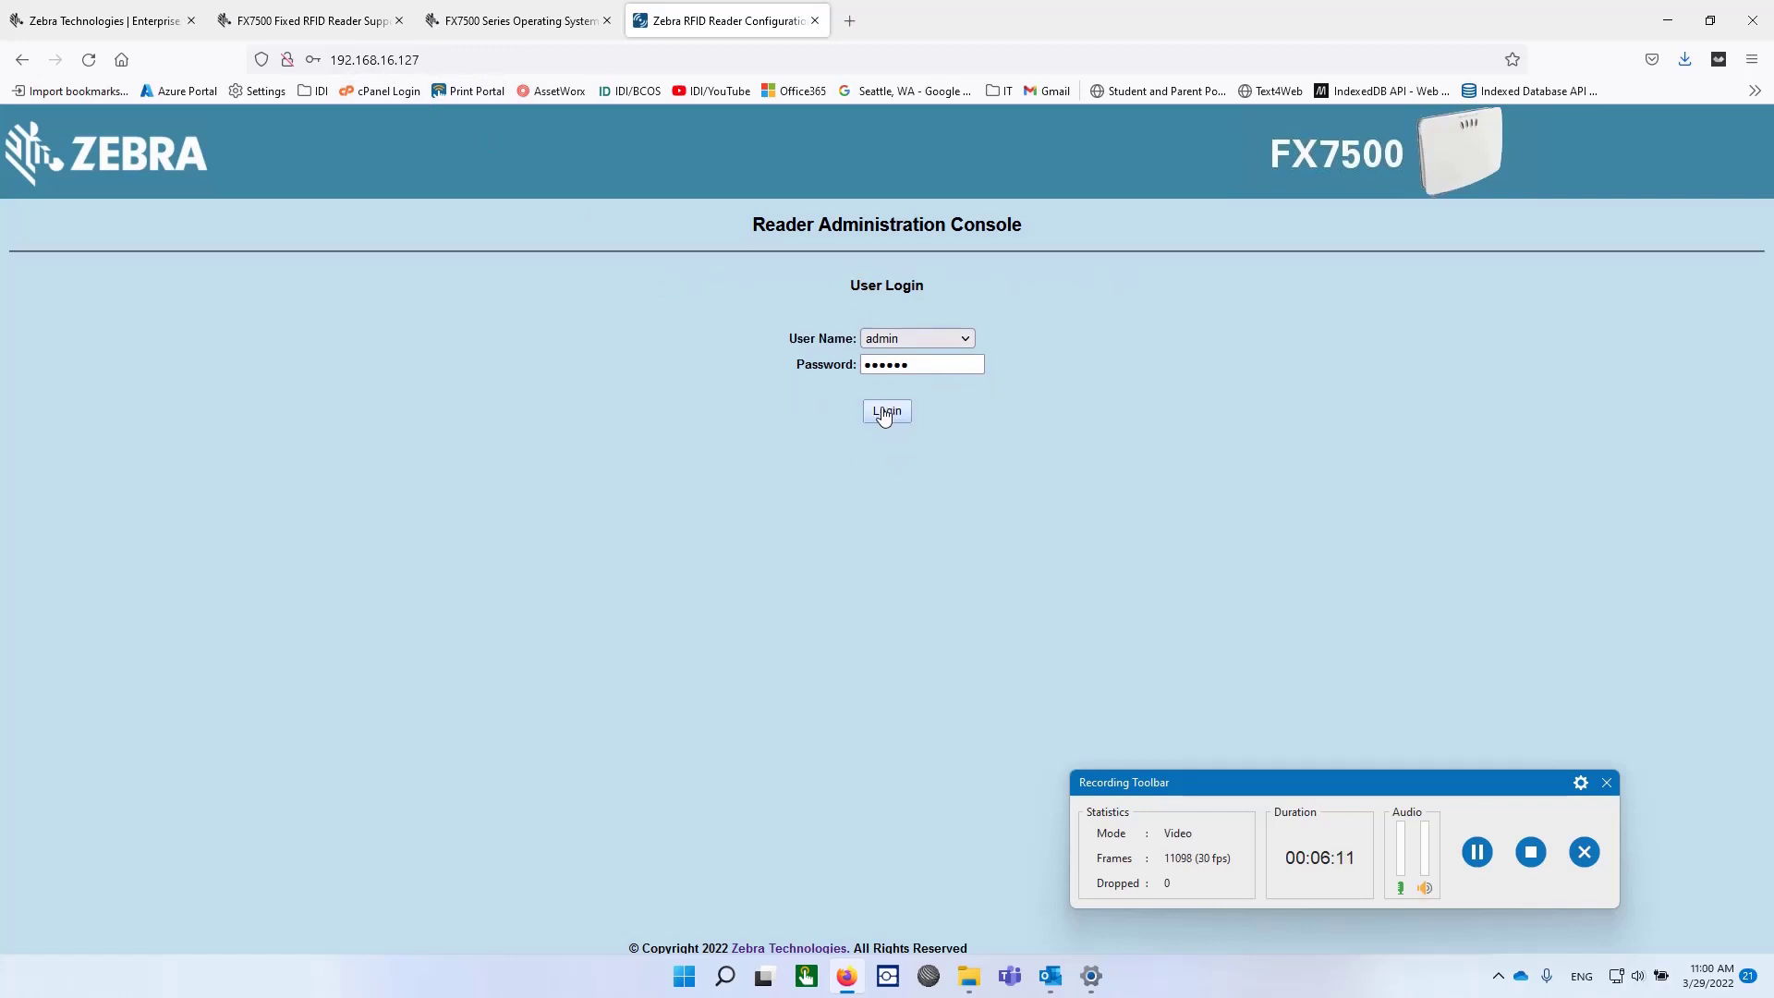
click(288, 59)
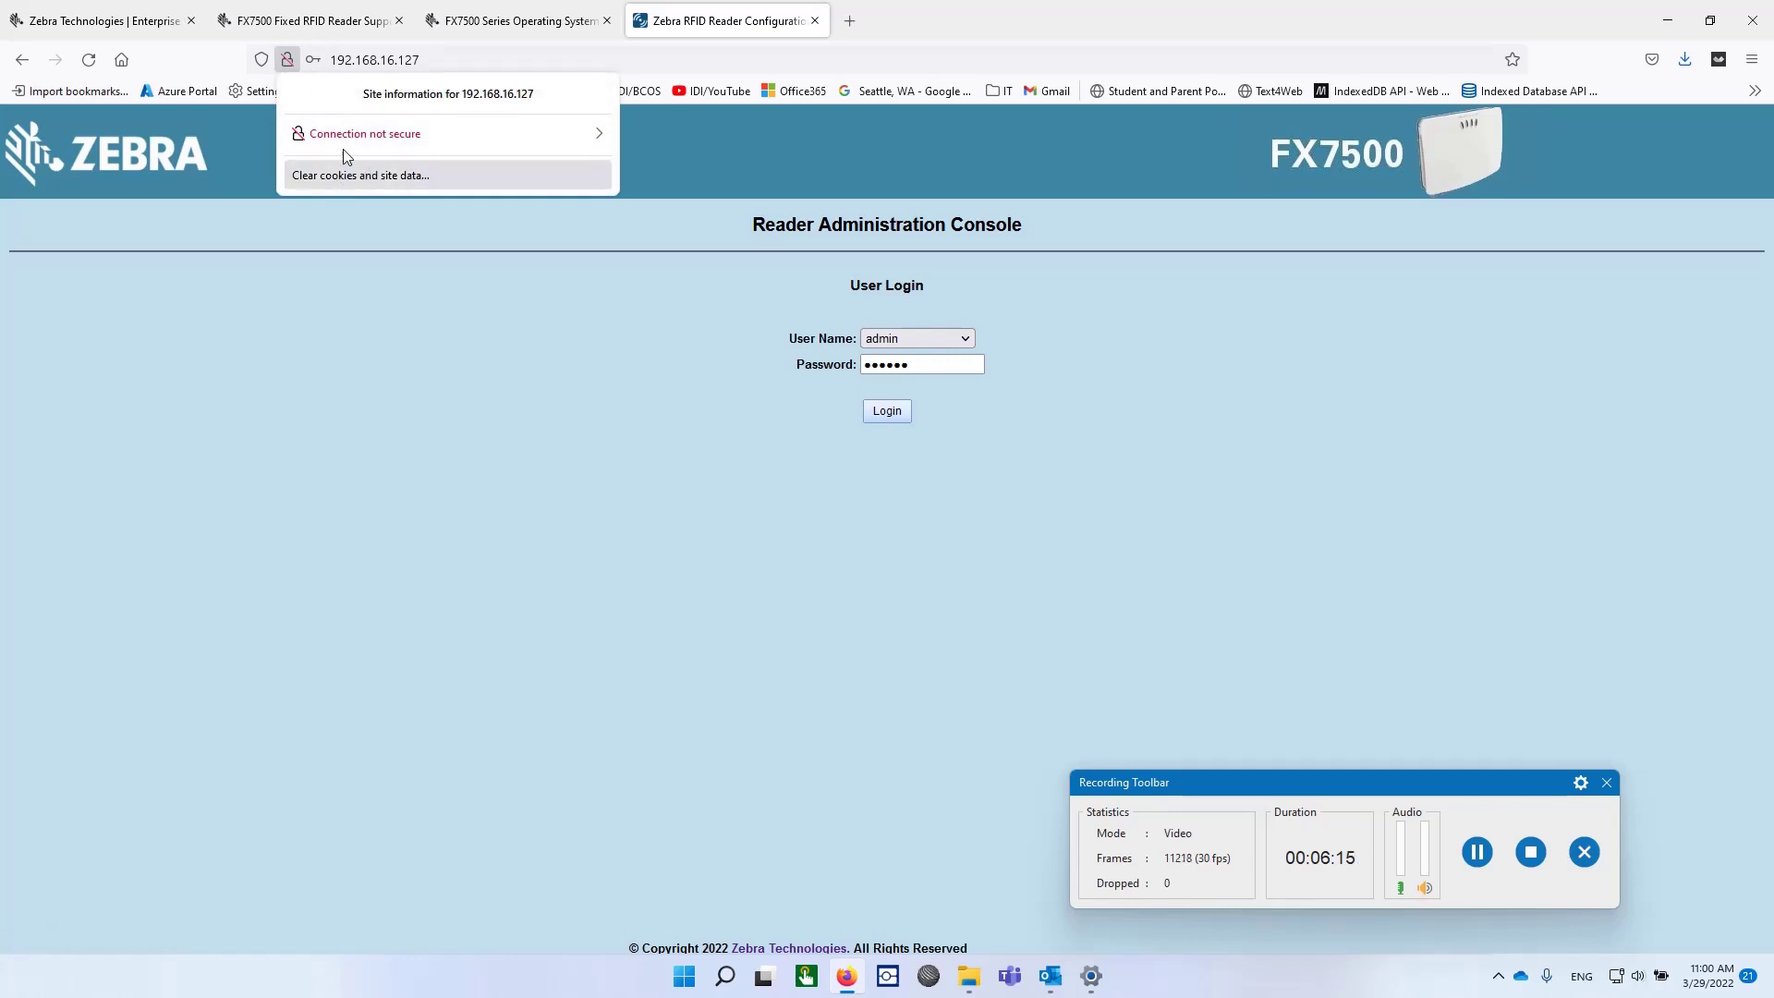
click(340, 60)
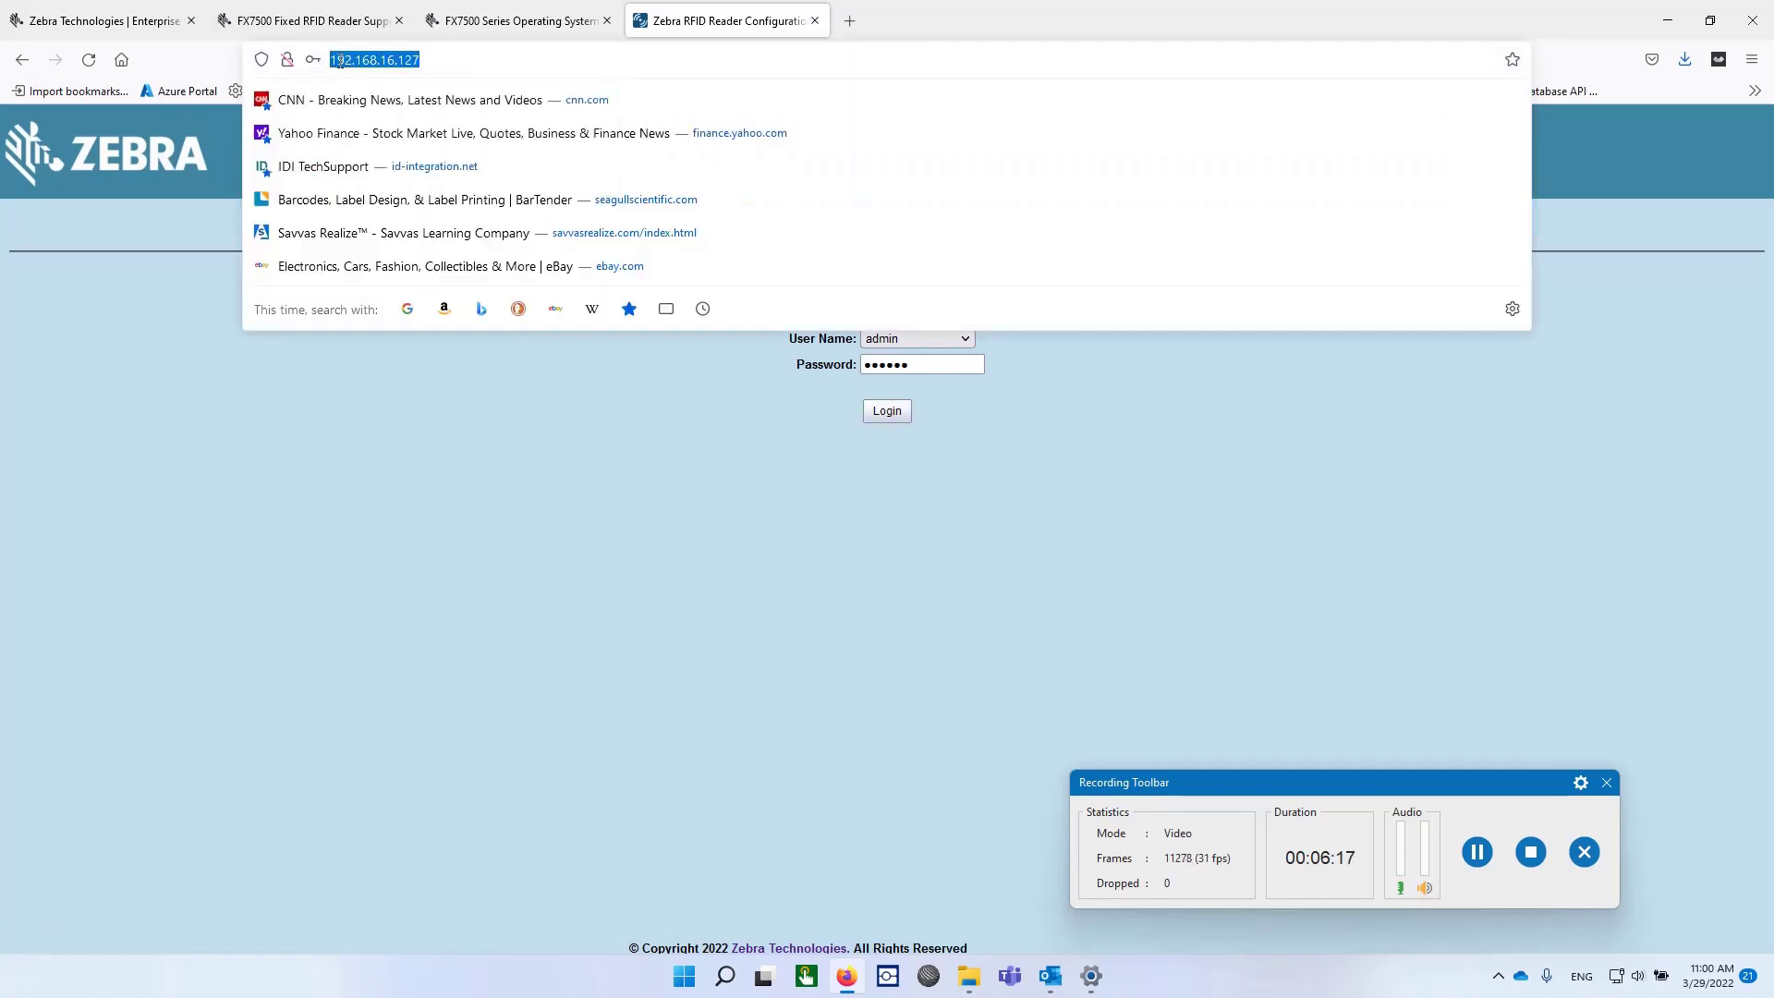
key(Home)
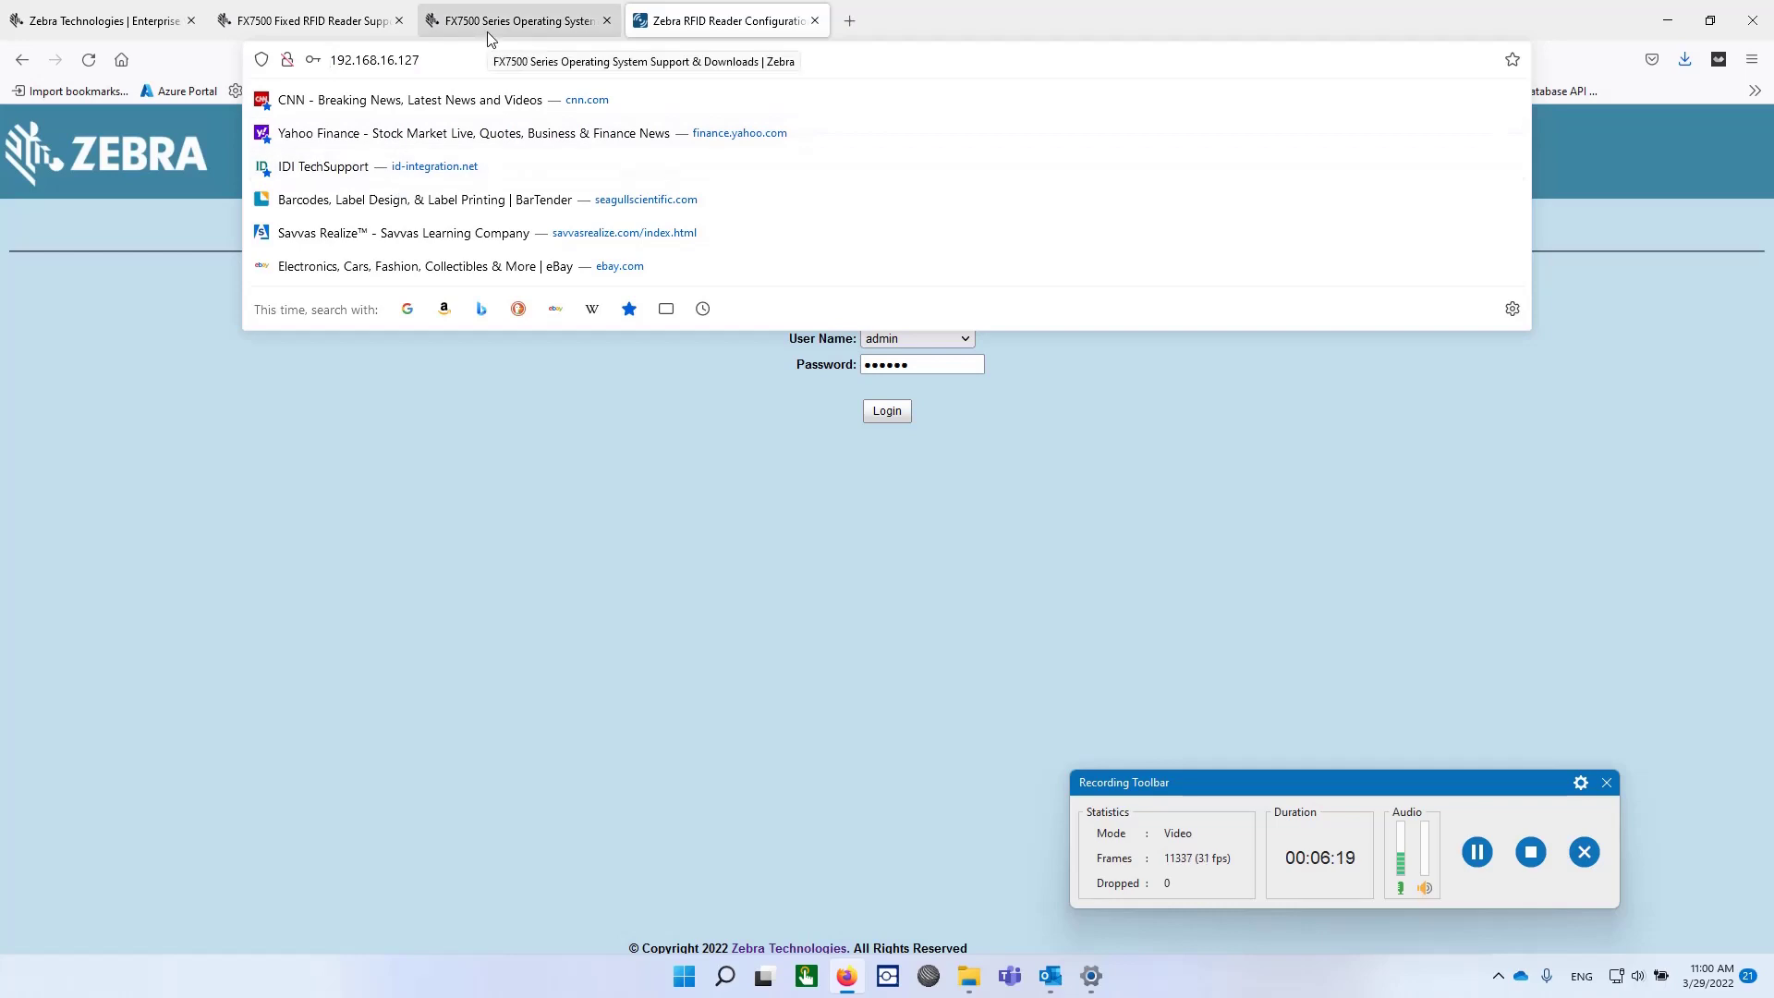
text(htt)
text(ps://)
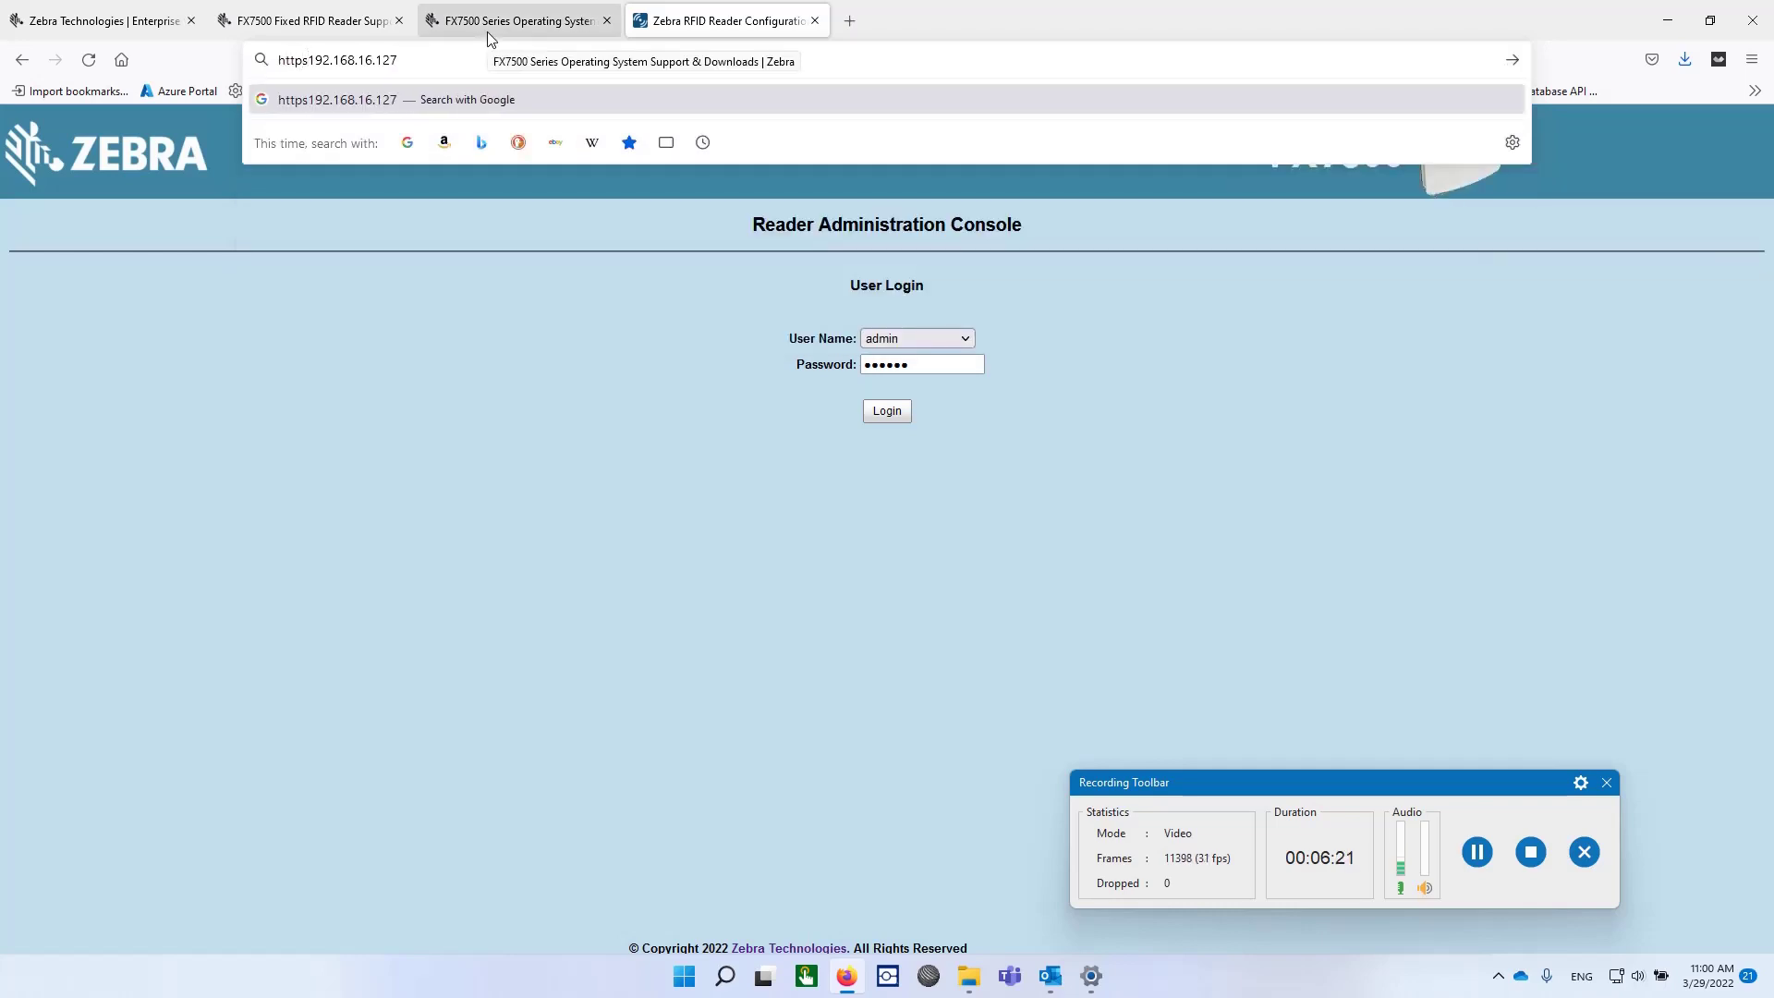
key(Return)
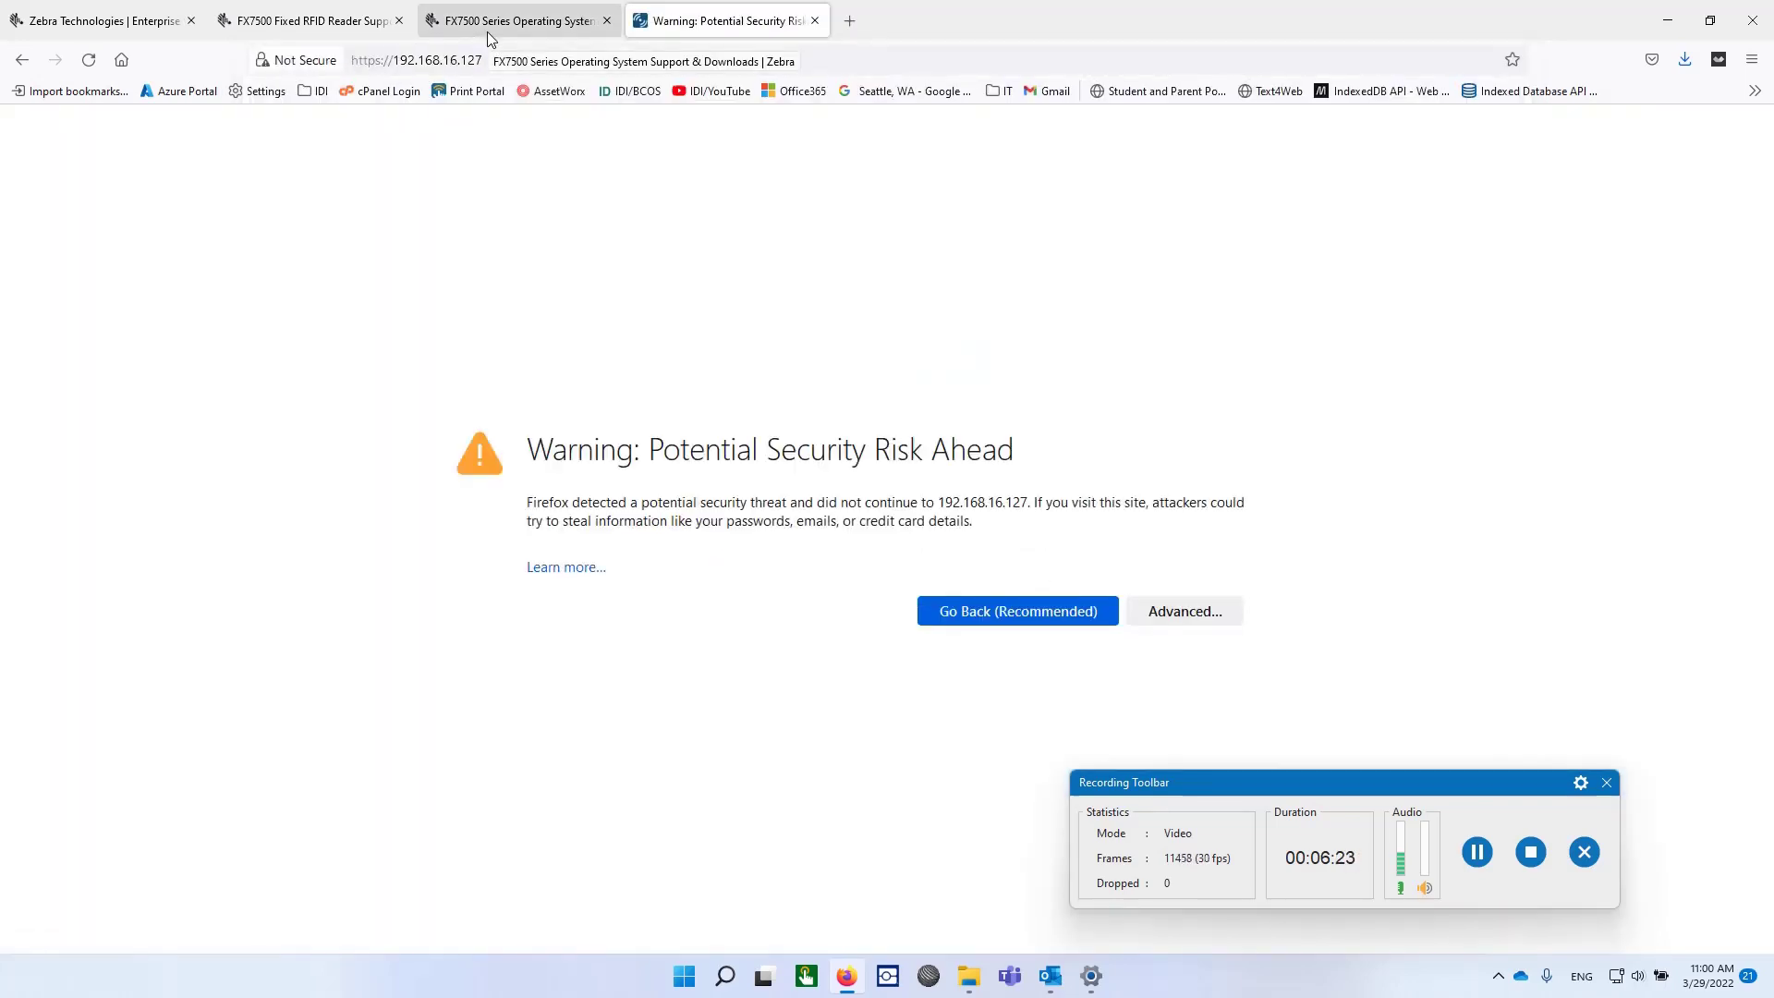
Get past the security warning by accepting the reader's self-signed certificate.
click(578, 574)
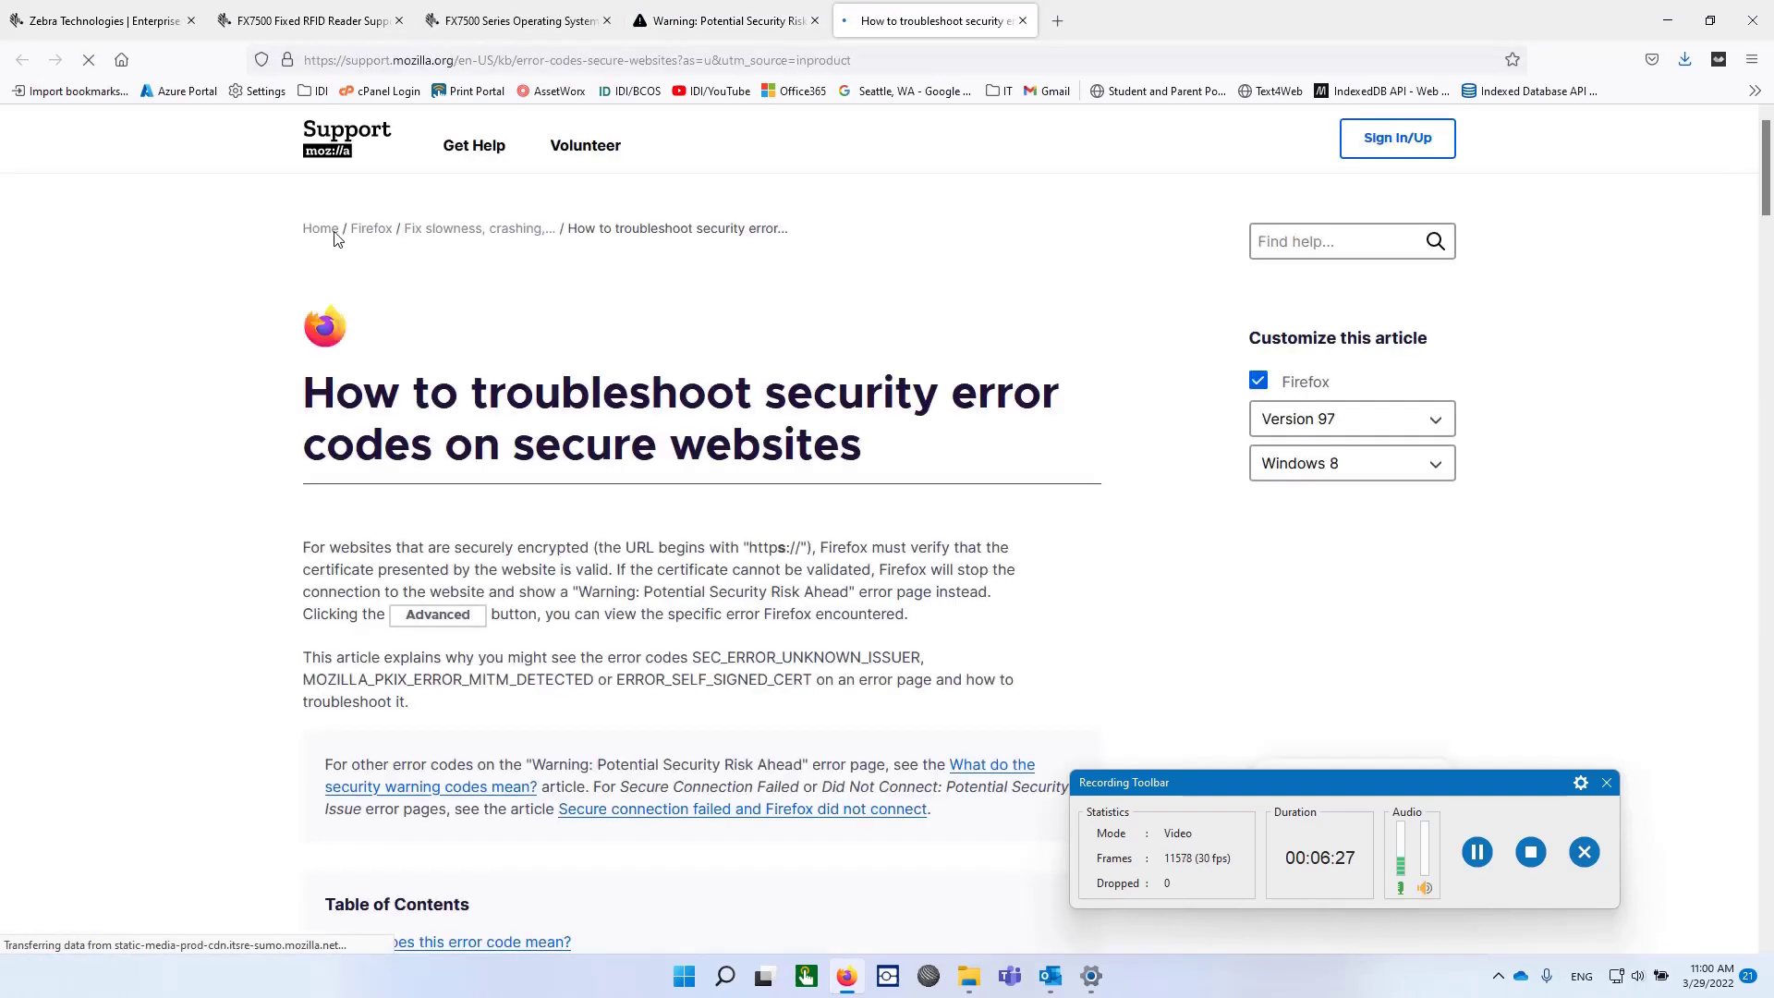
click(767, 20)
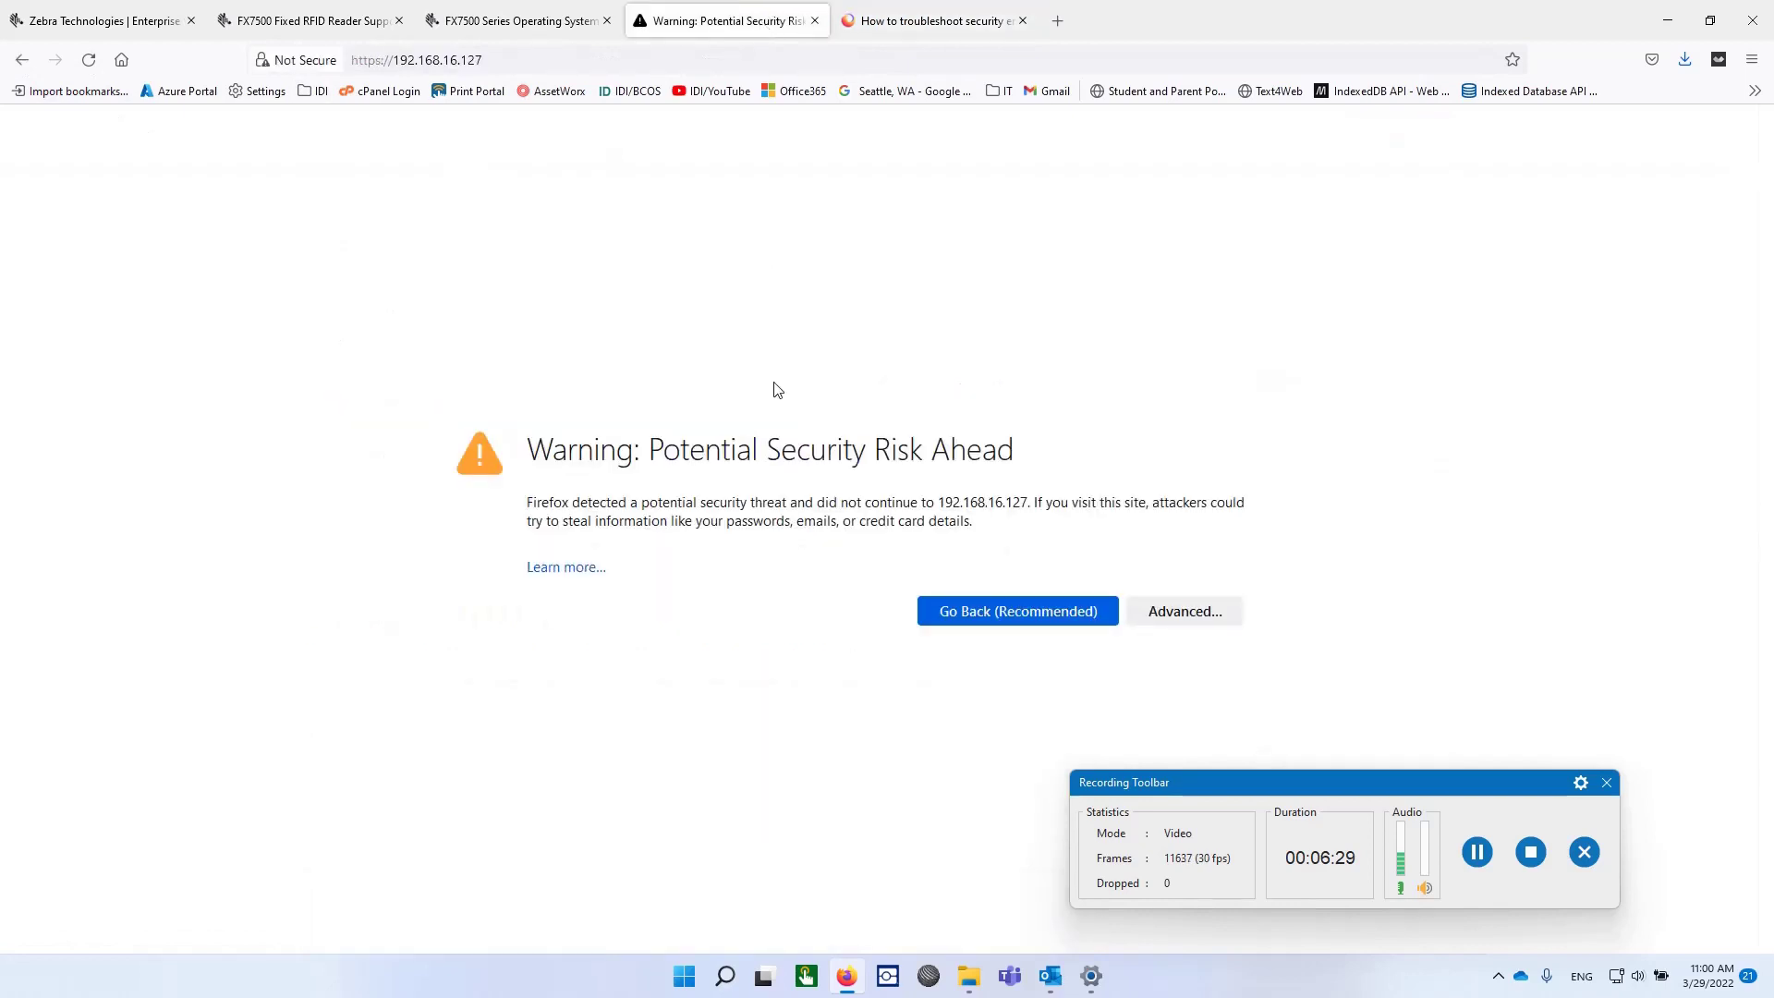
click(1180, 613)
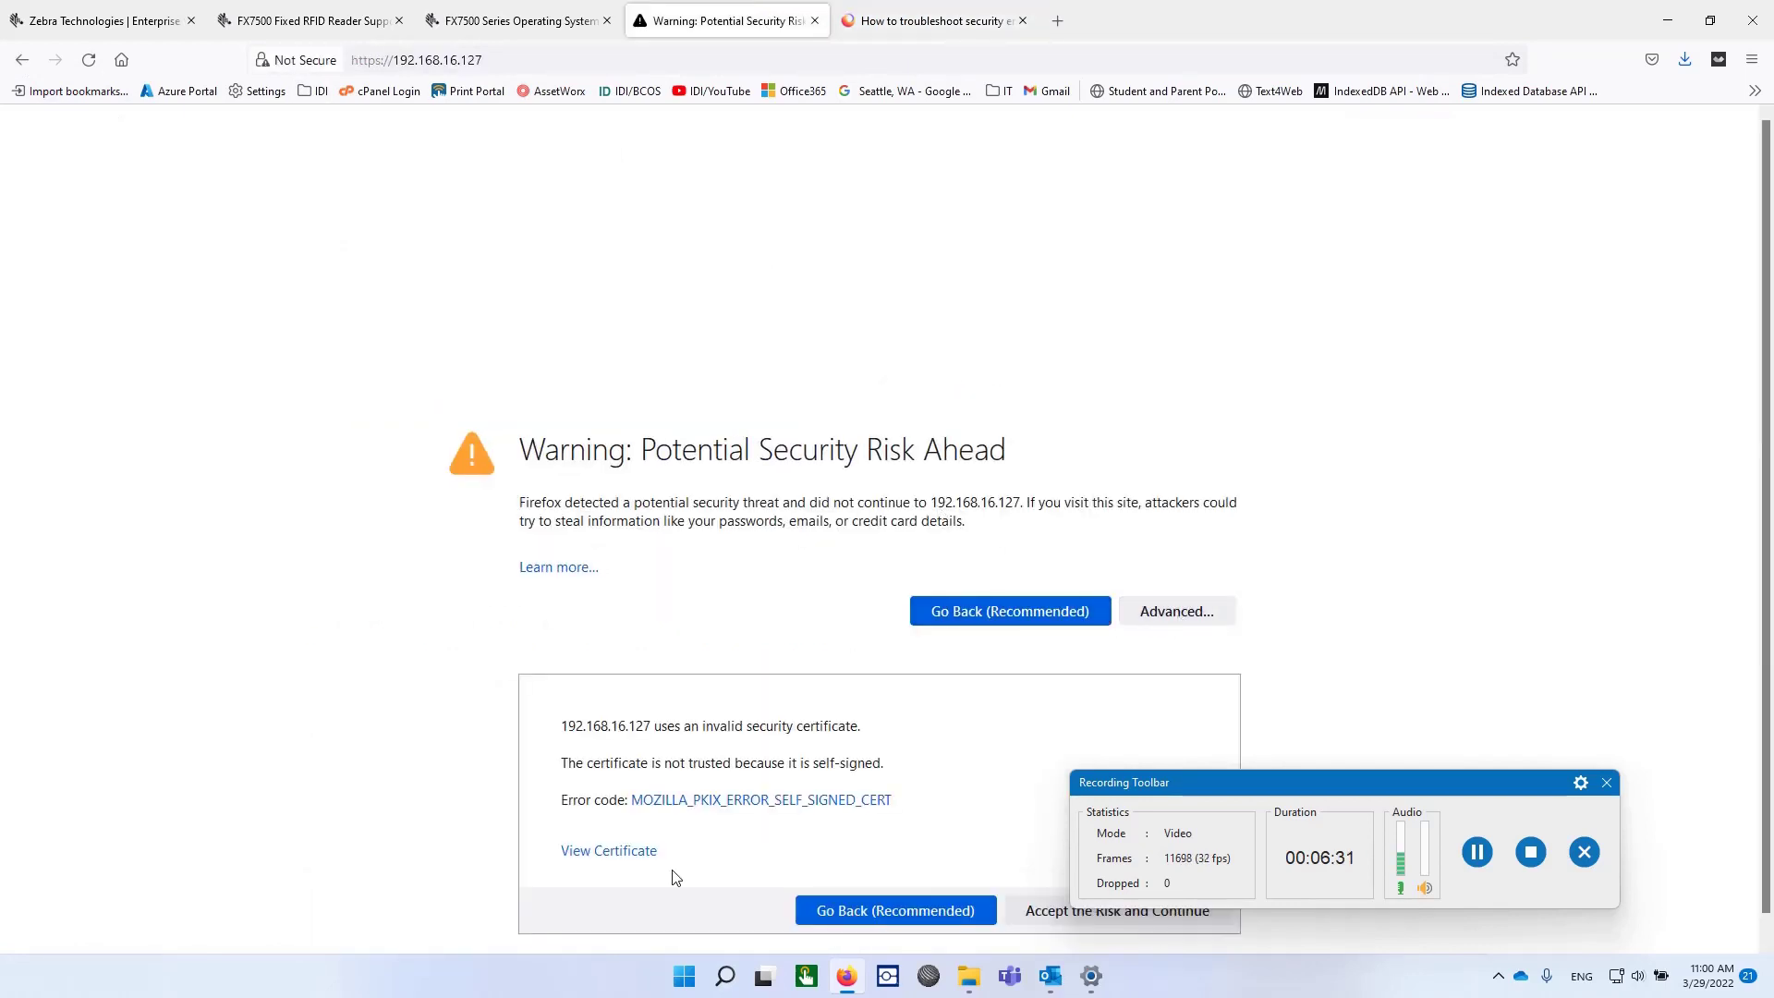
scroll(866, 886, down, 1)
drag(1150, 786, 1279, 702)
click(1144, 889)
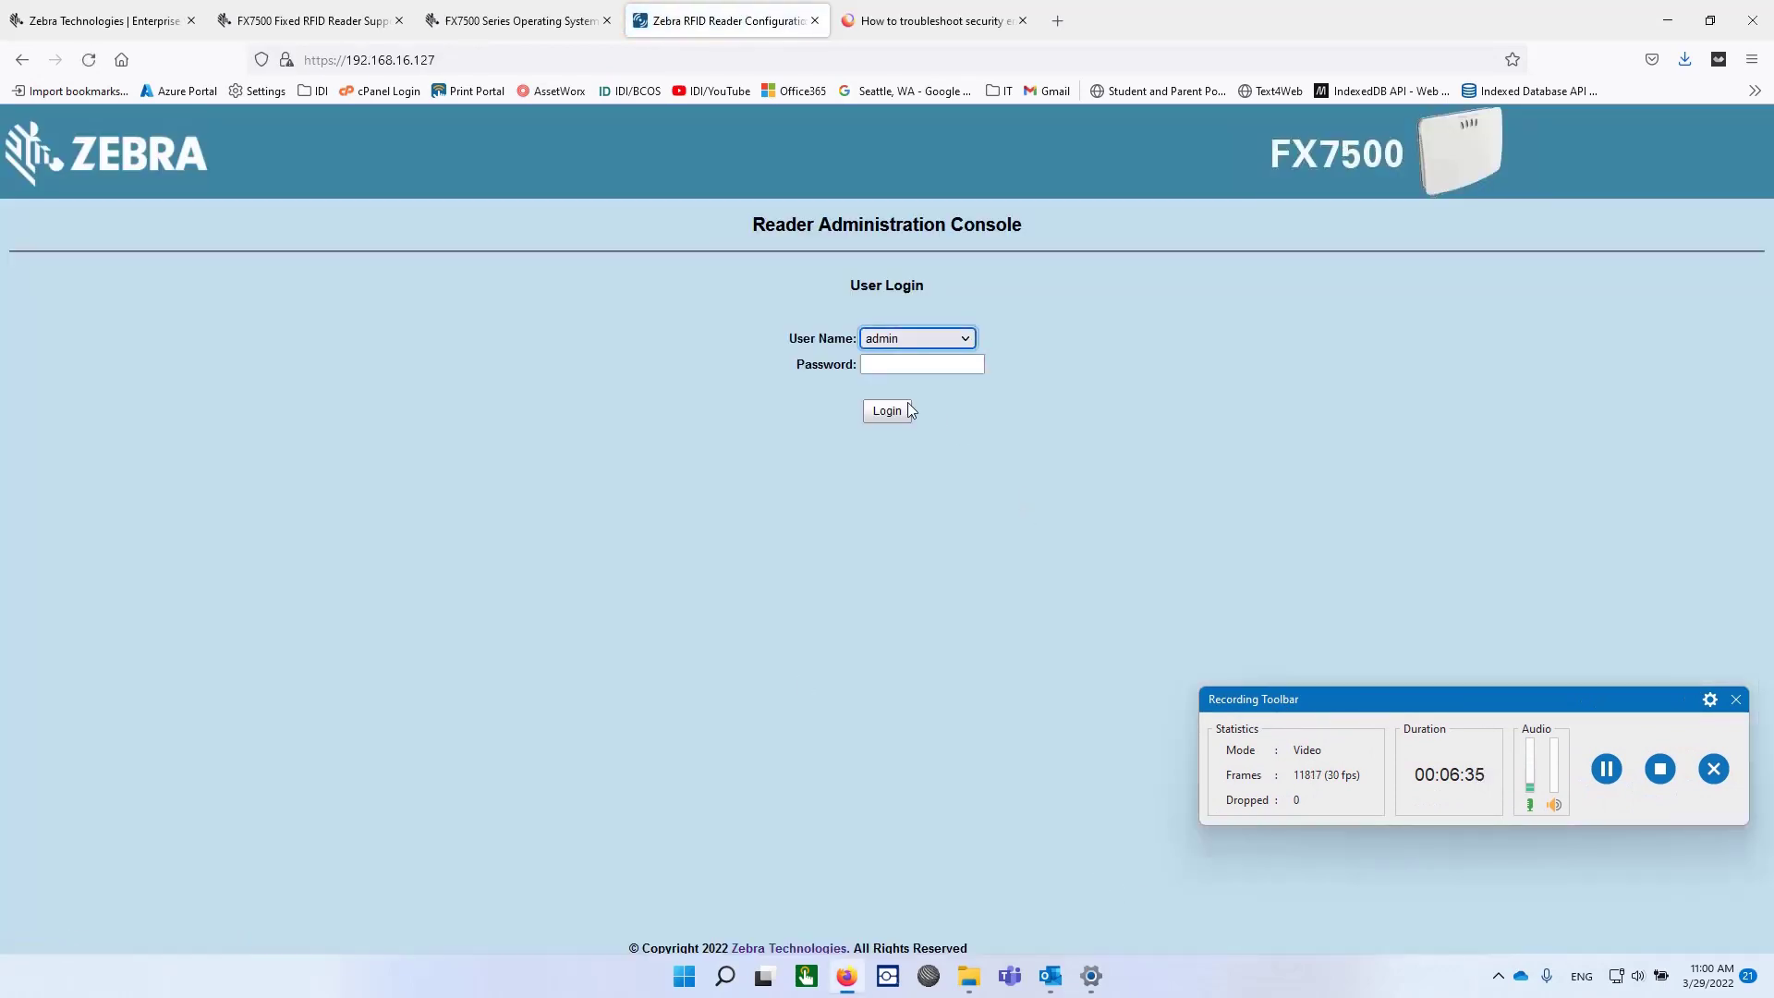
Log in as admin and acknowledge the required password change notice.
click(911, 369)
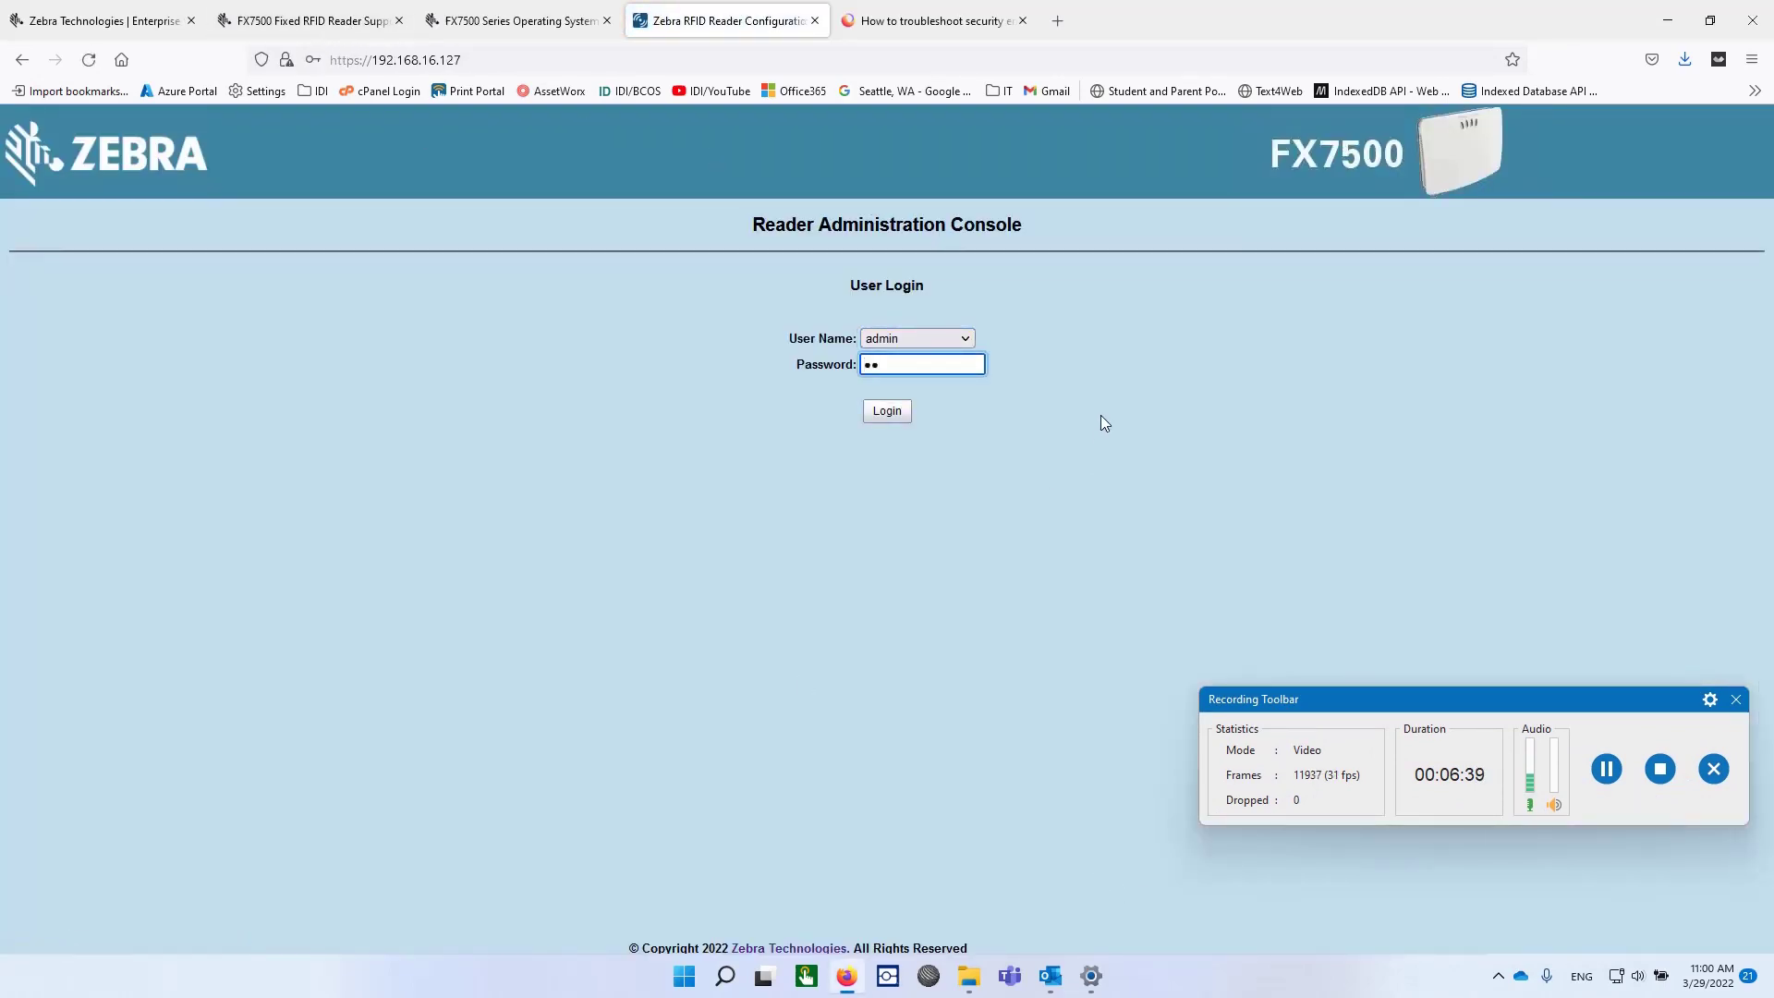
text(••••)
click(887, 410)
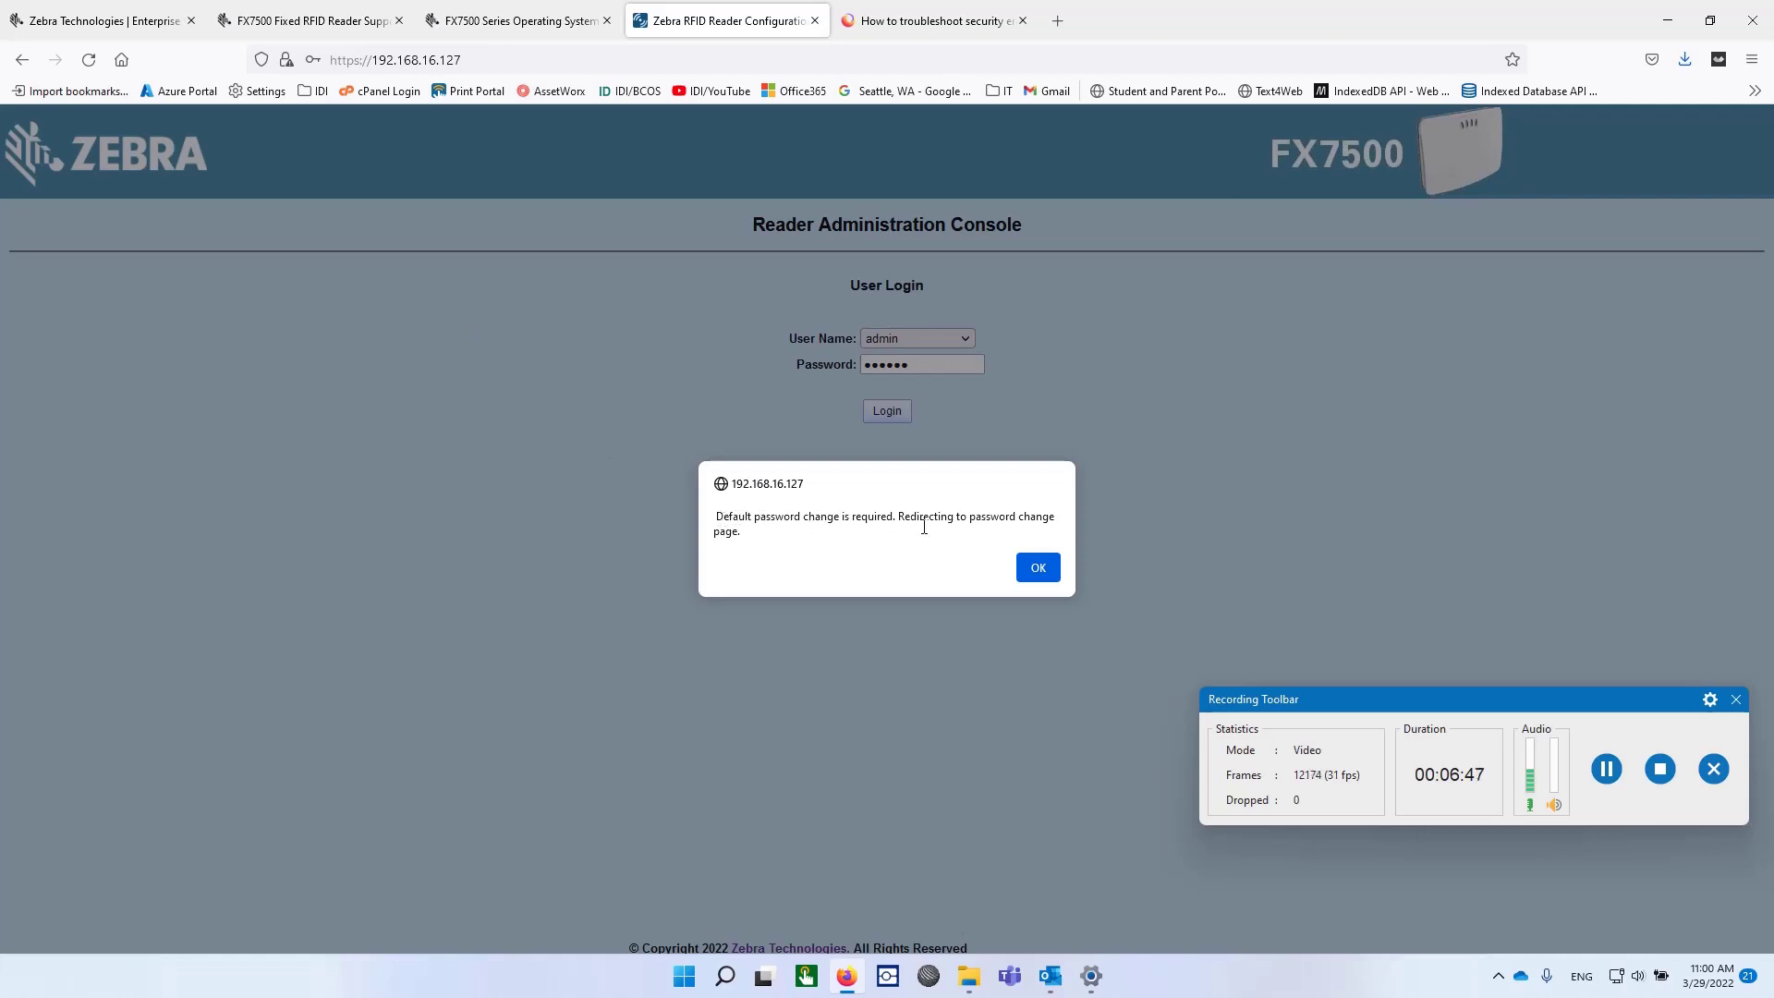
click(1039, 571)
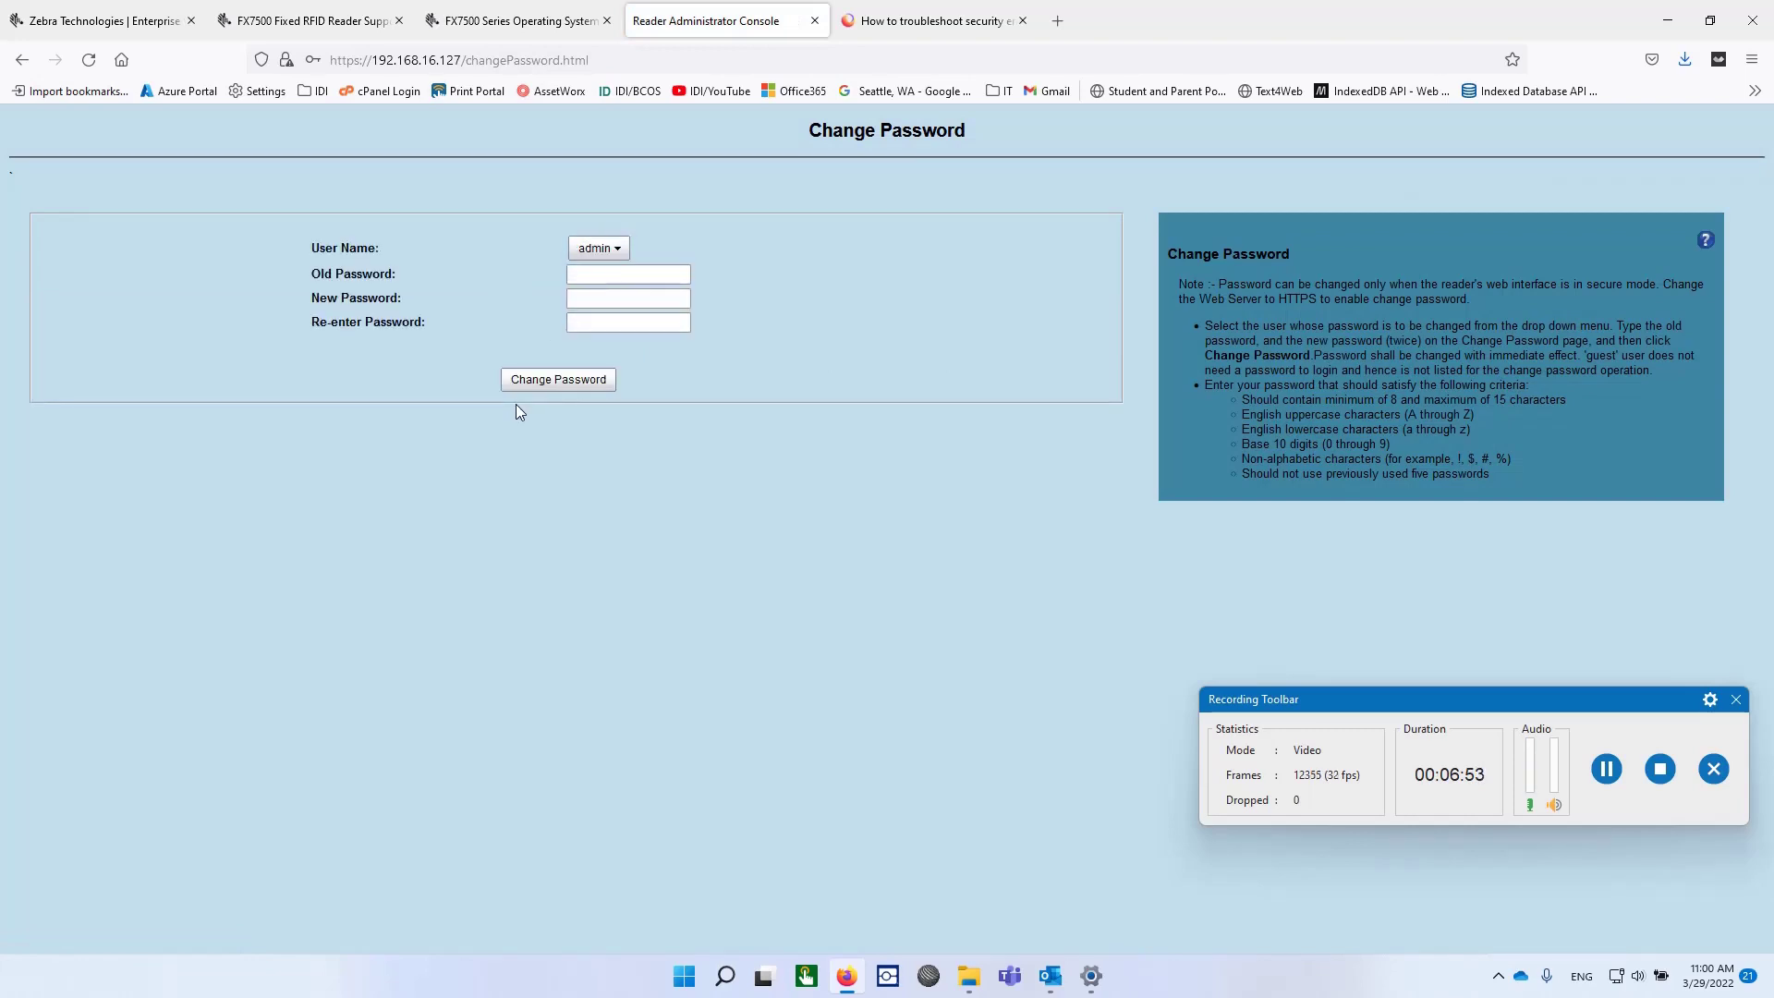
Enter the current admin password and a 9-character new password twice, then submit it.
click(598, 276)
text(change)
click(631, 299)
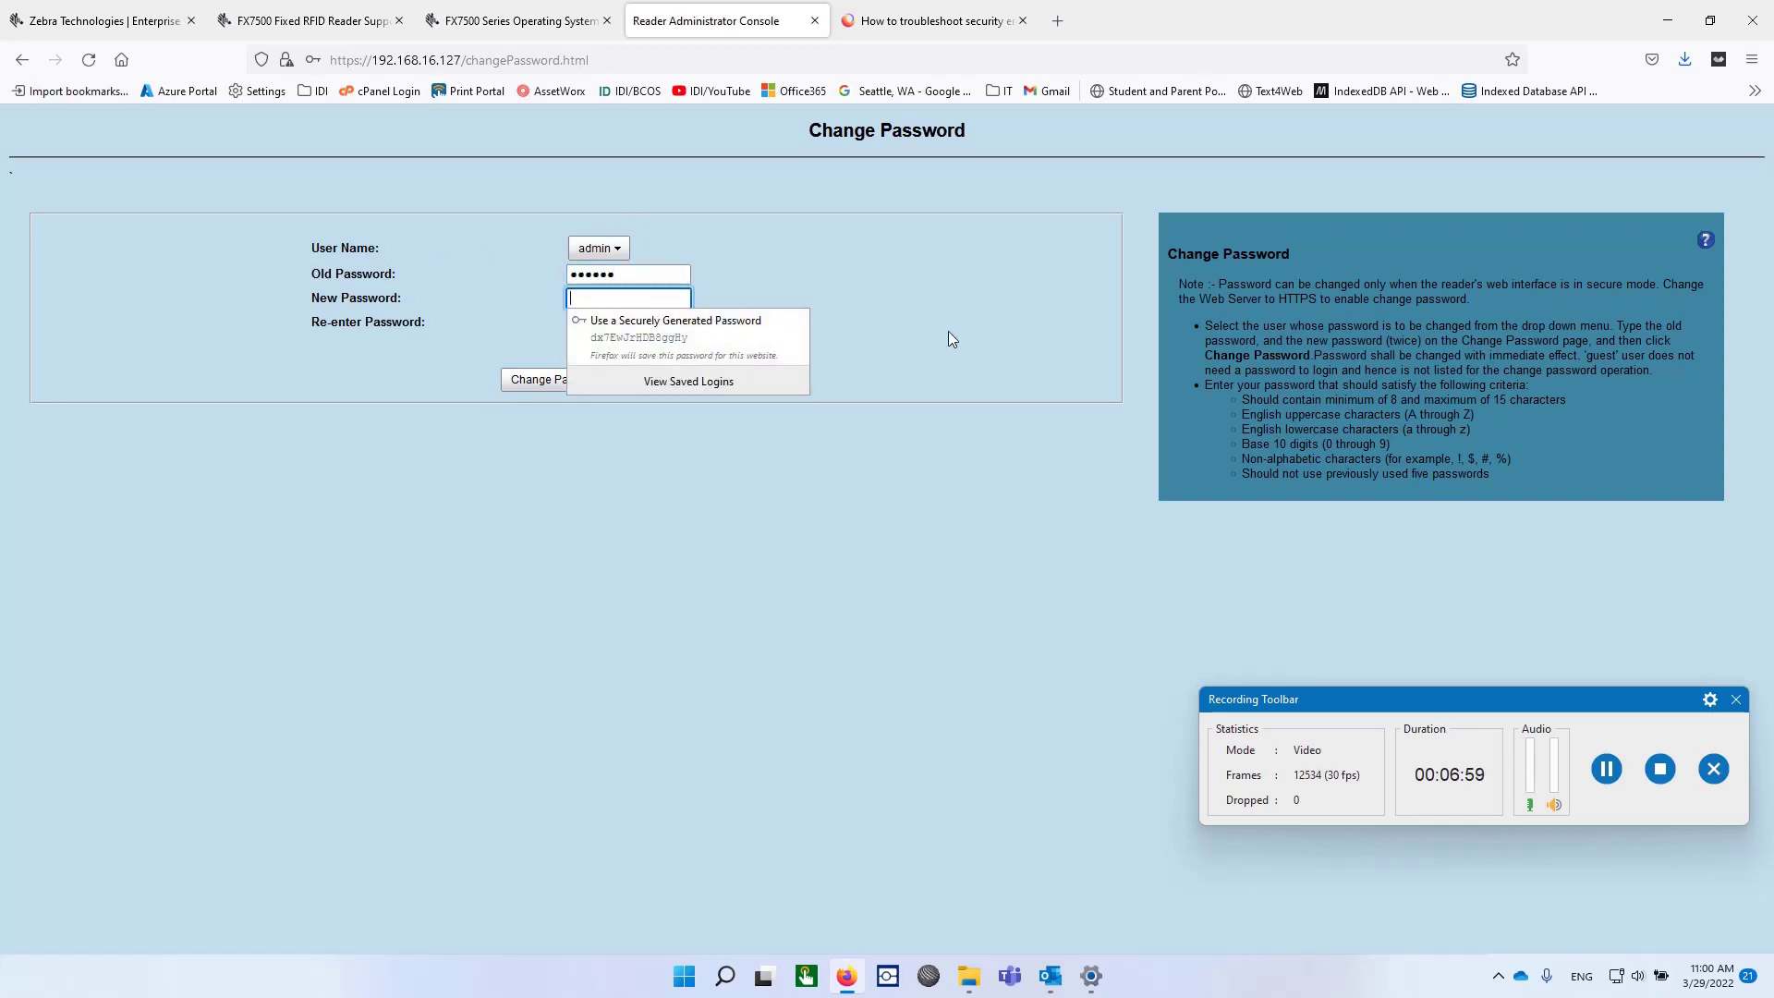
click(776, 266)
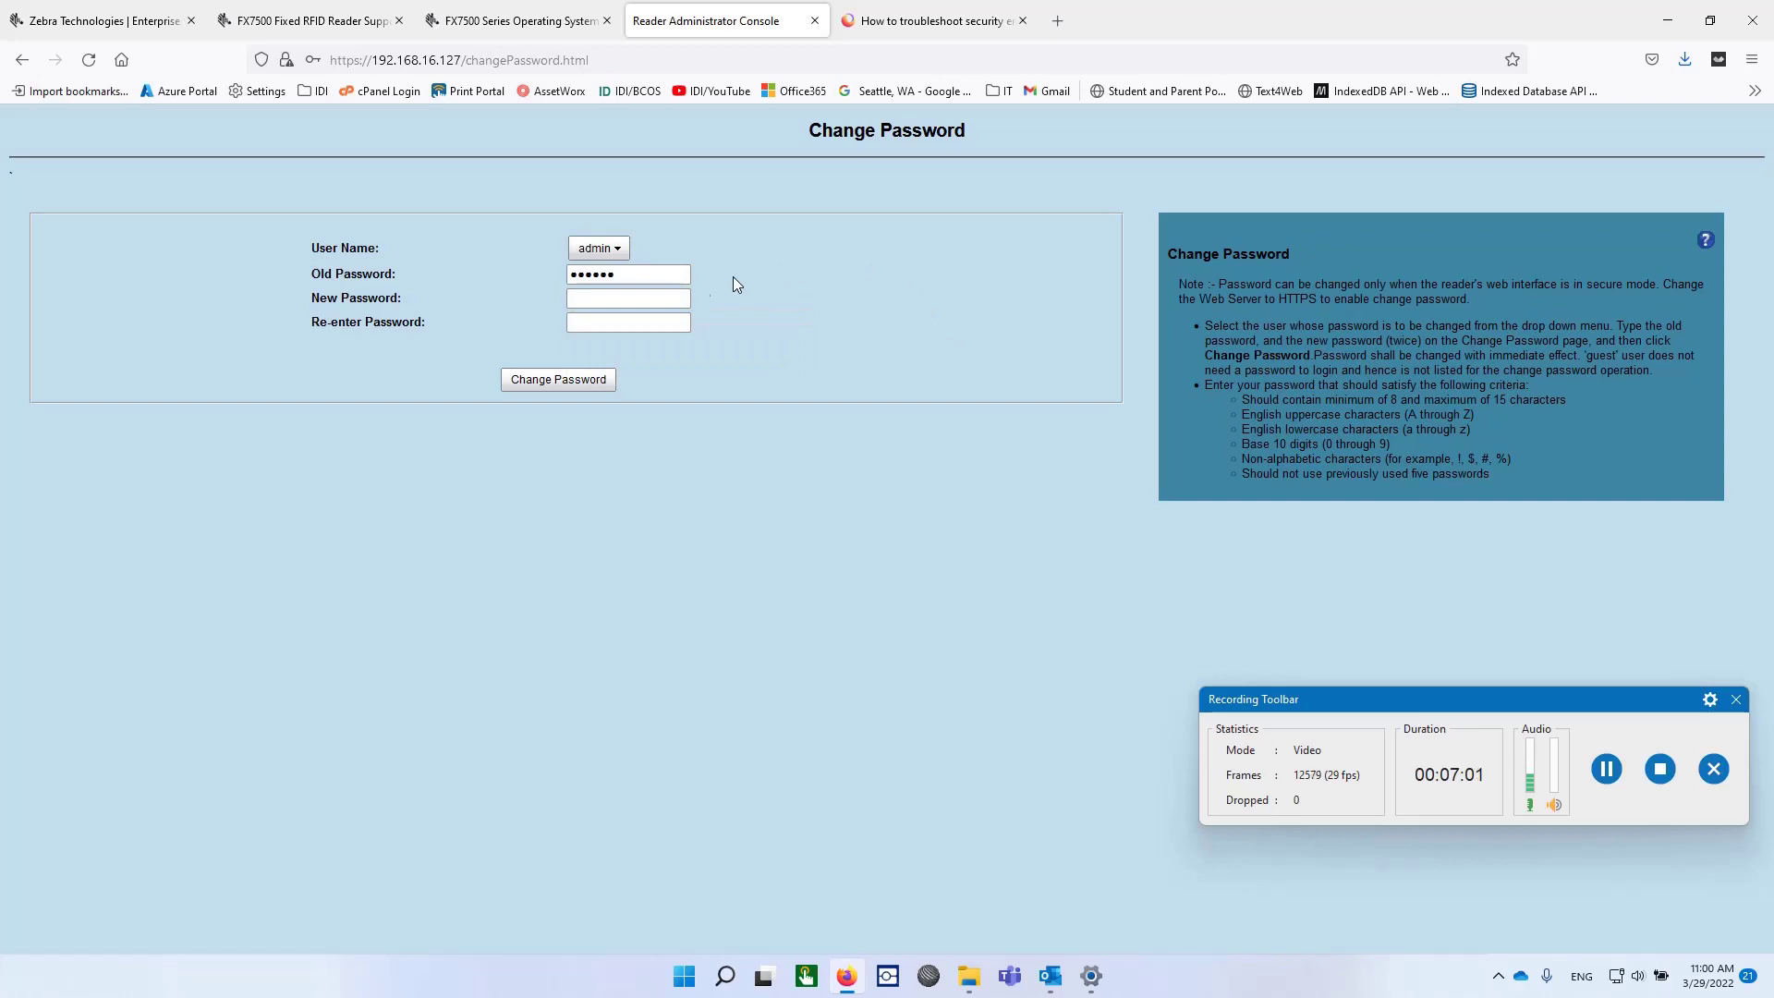
click(670, 296)
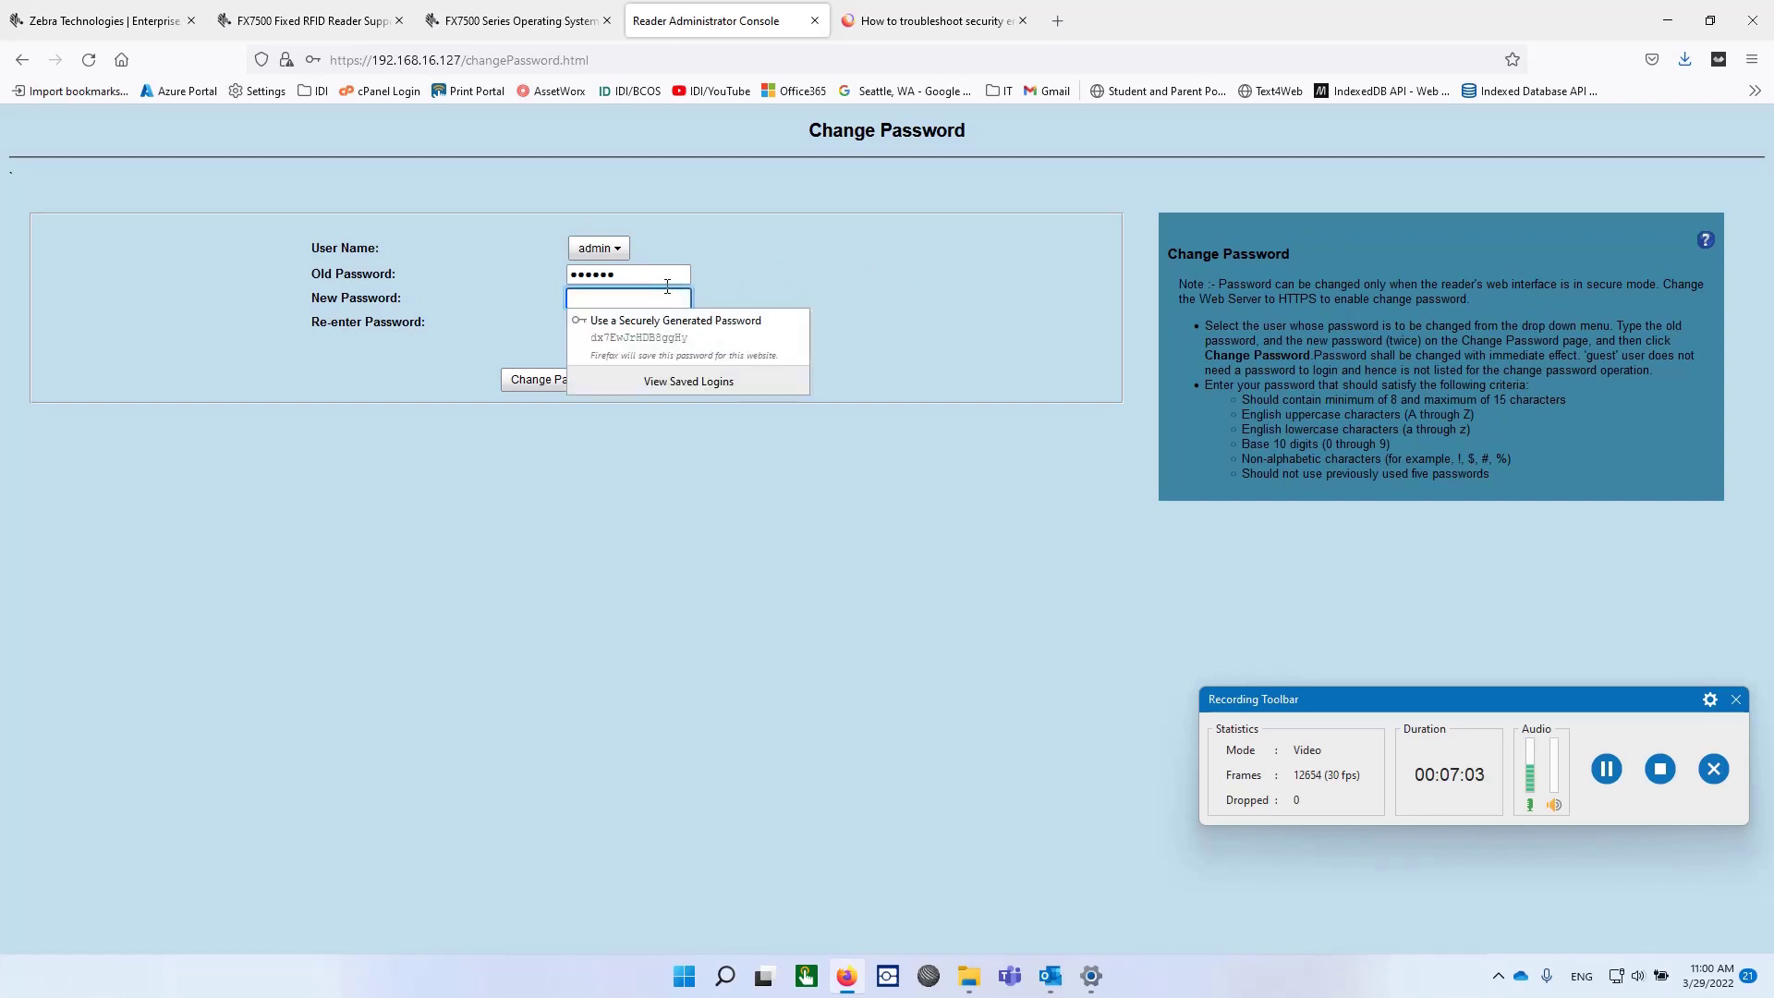
text(***)
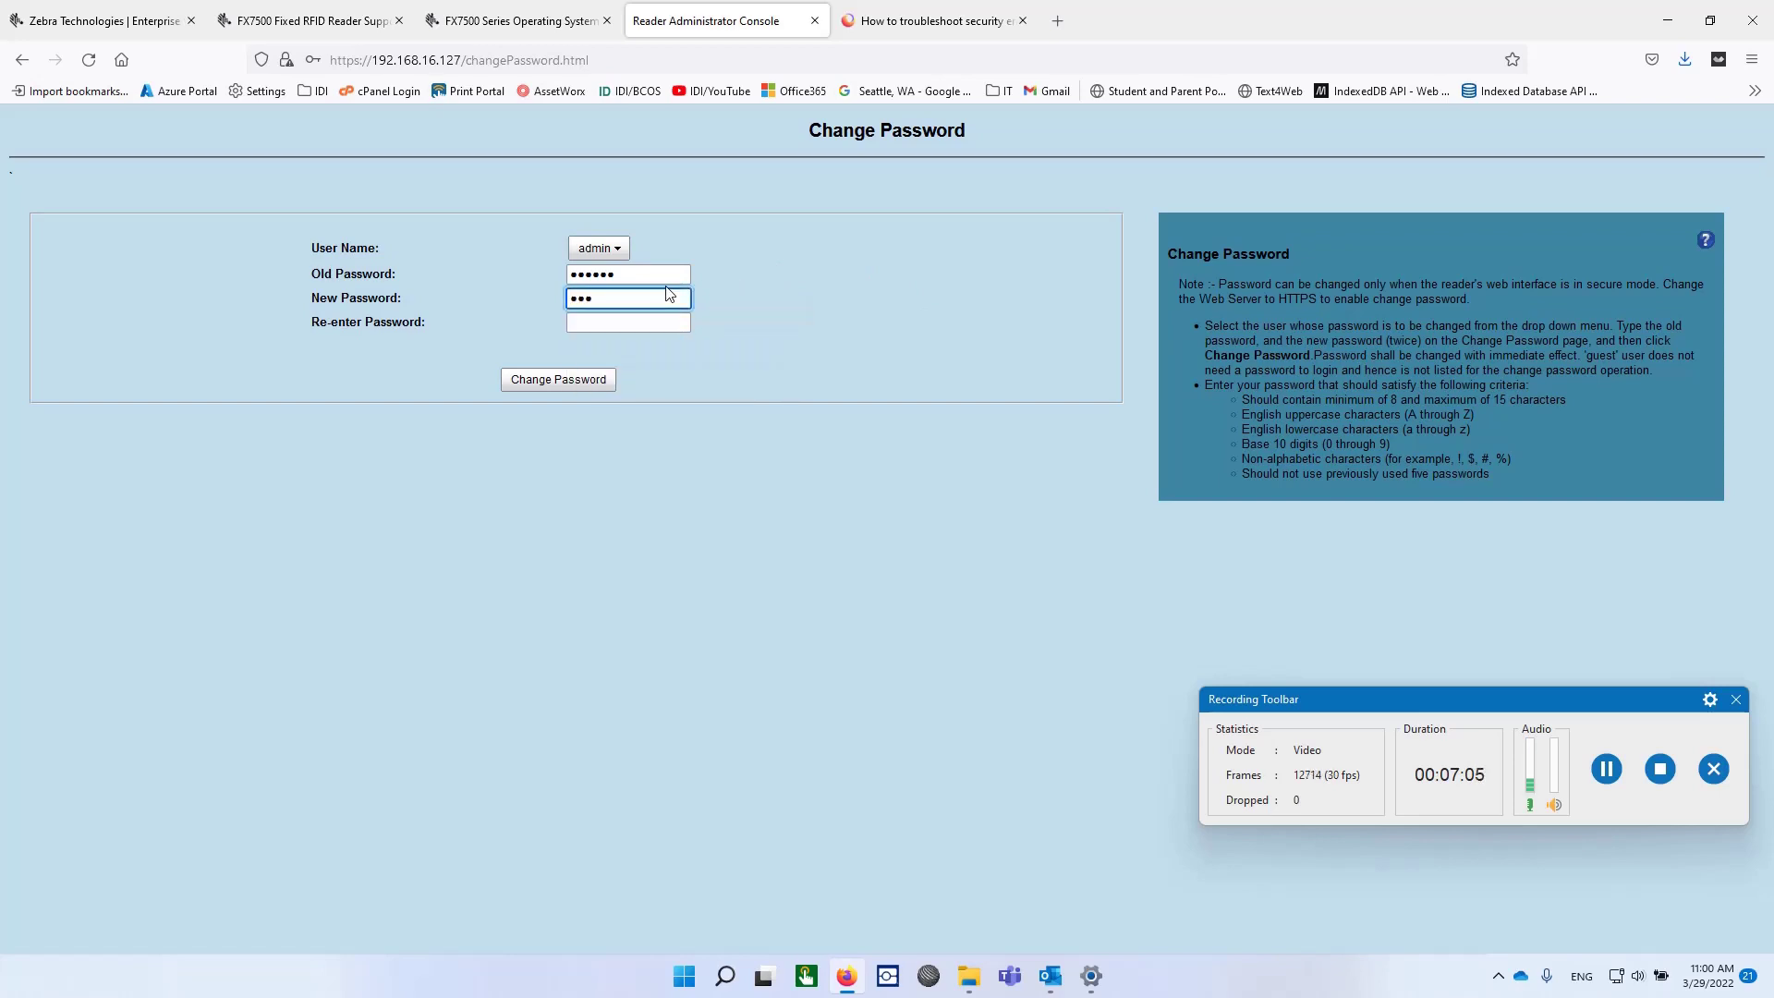
text(******)
click(625, 324)
text(*****)
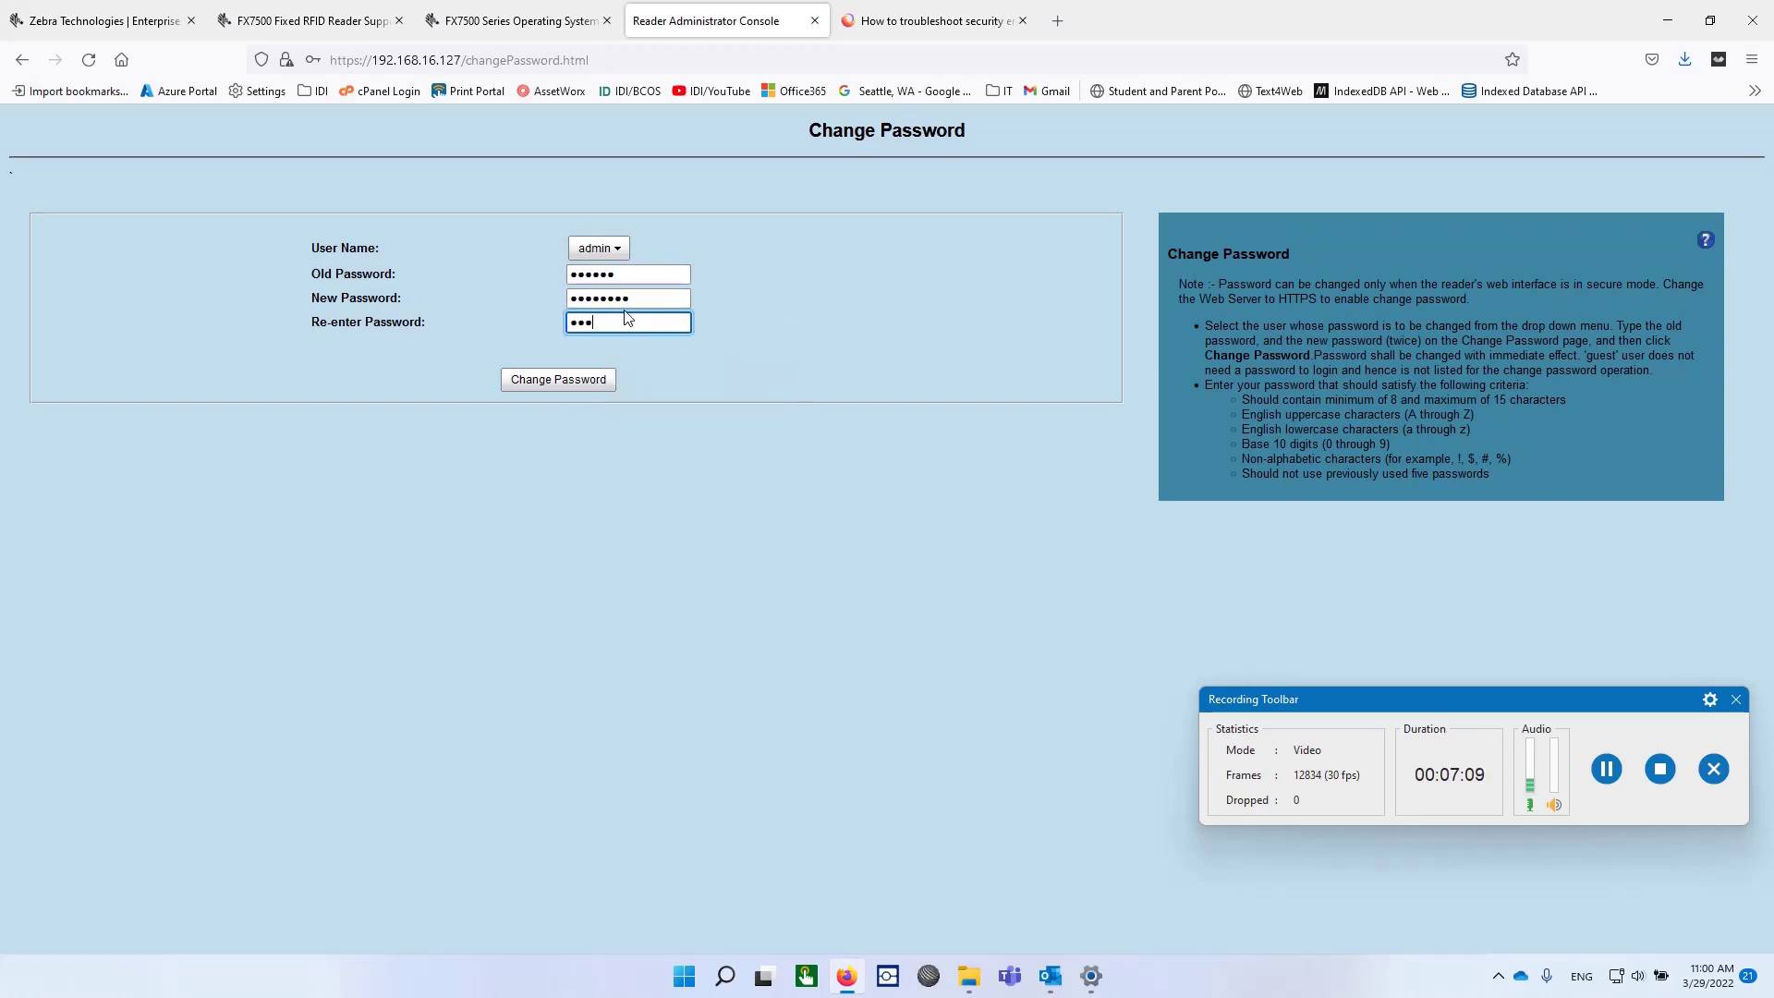
text(****)
click(557, 381)
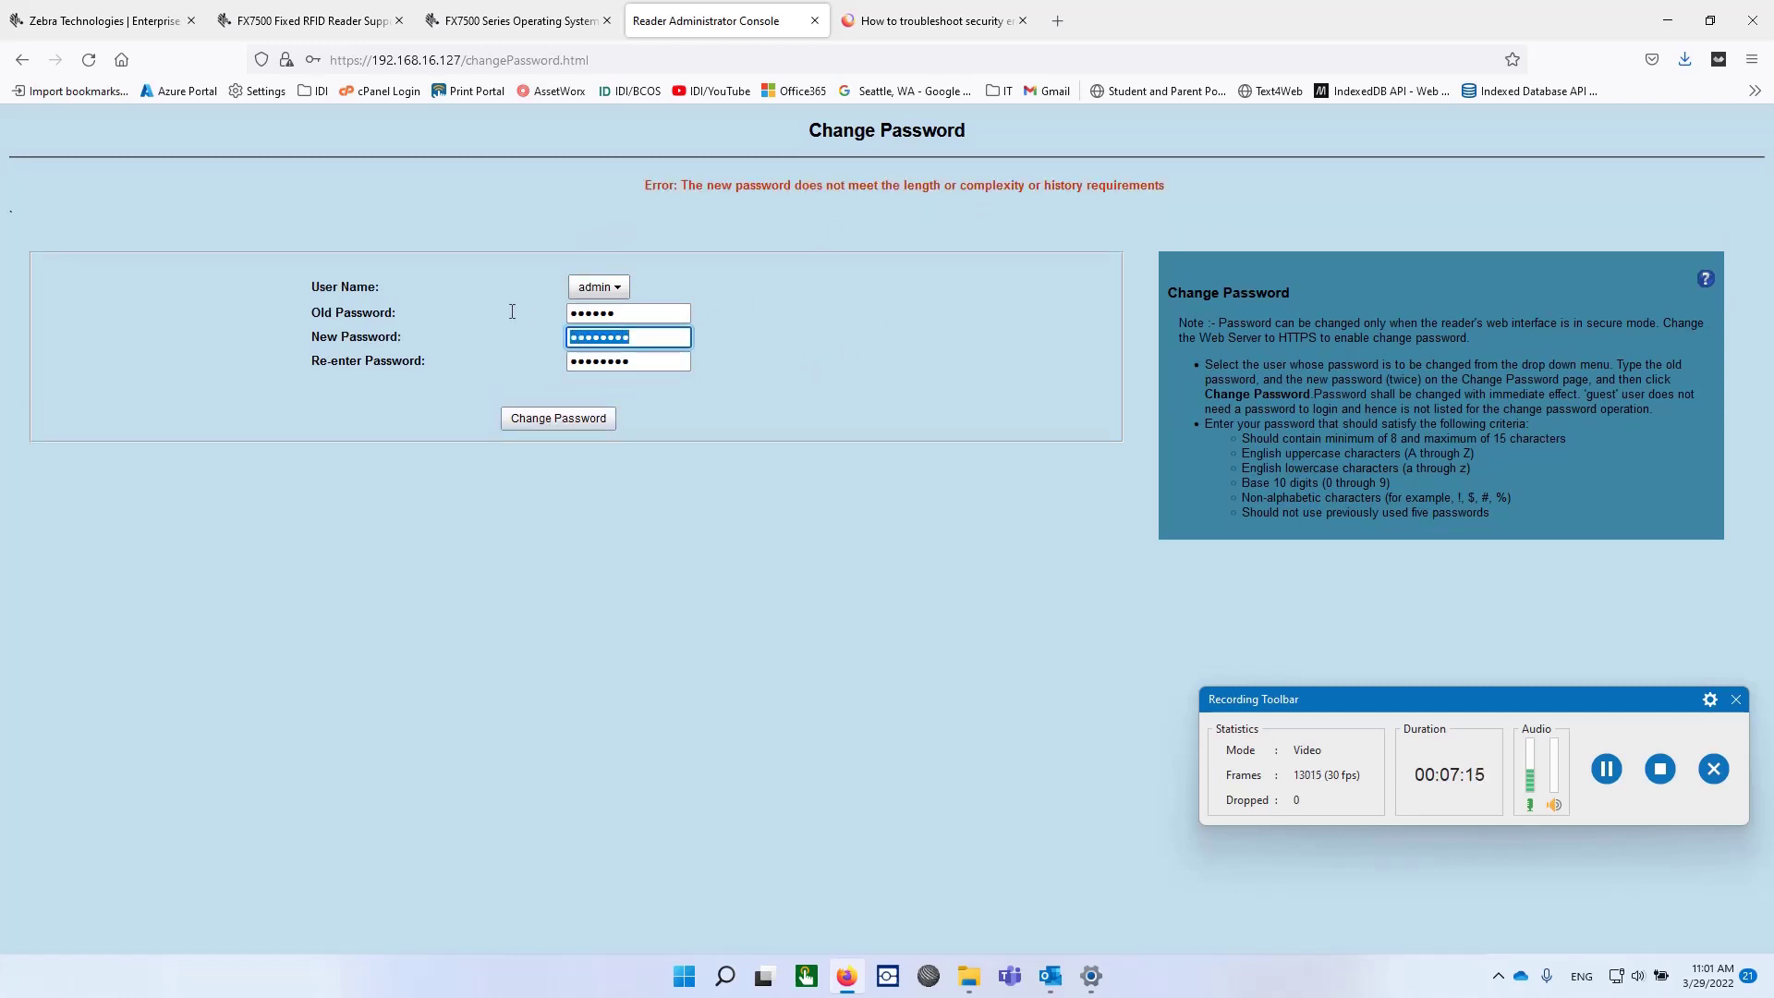
Replace the rejected new password with a 13-character one and resubmit.
drag(652, 337, 507, 308)
text(*************)
key(Tab)
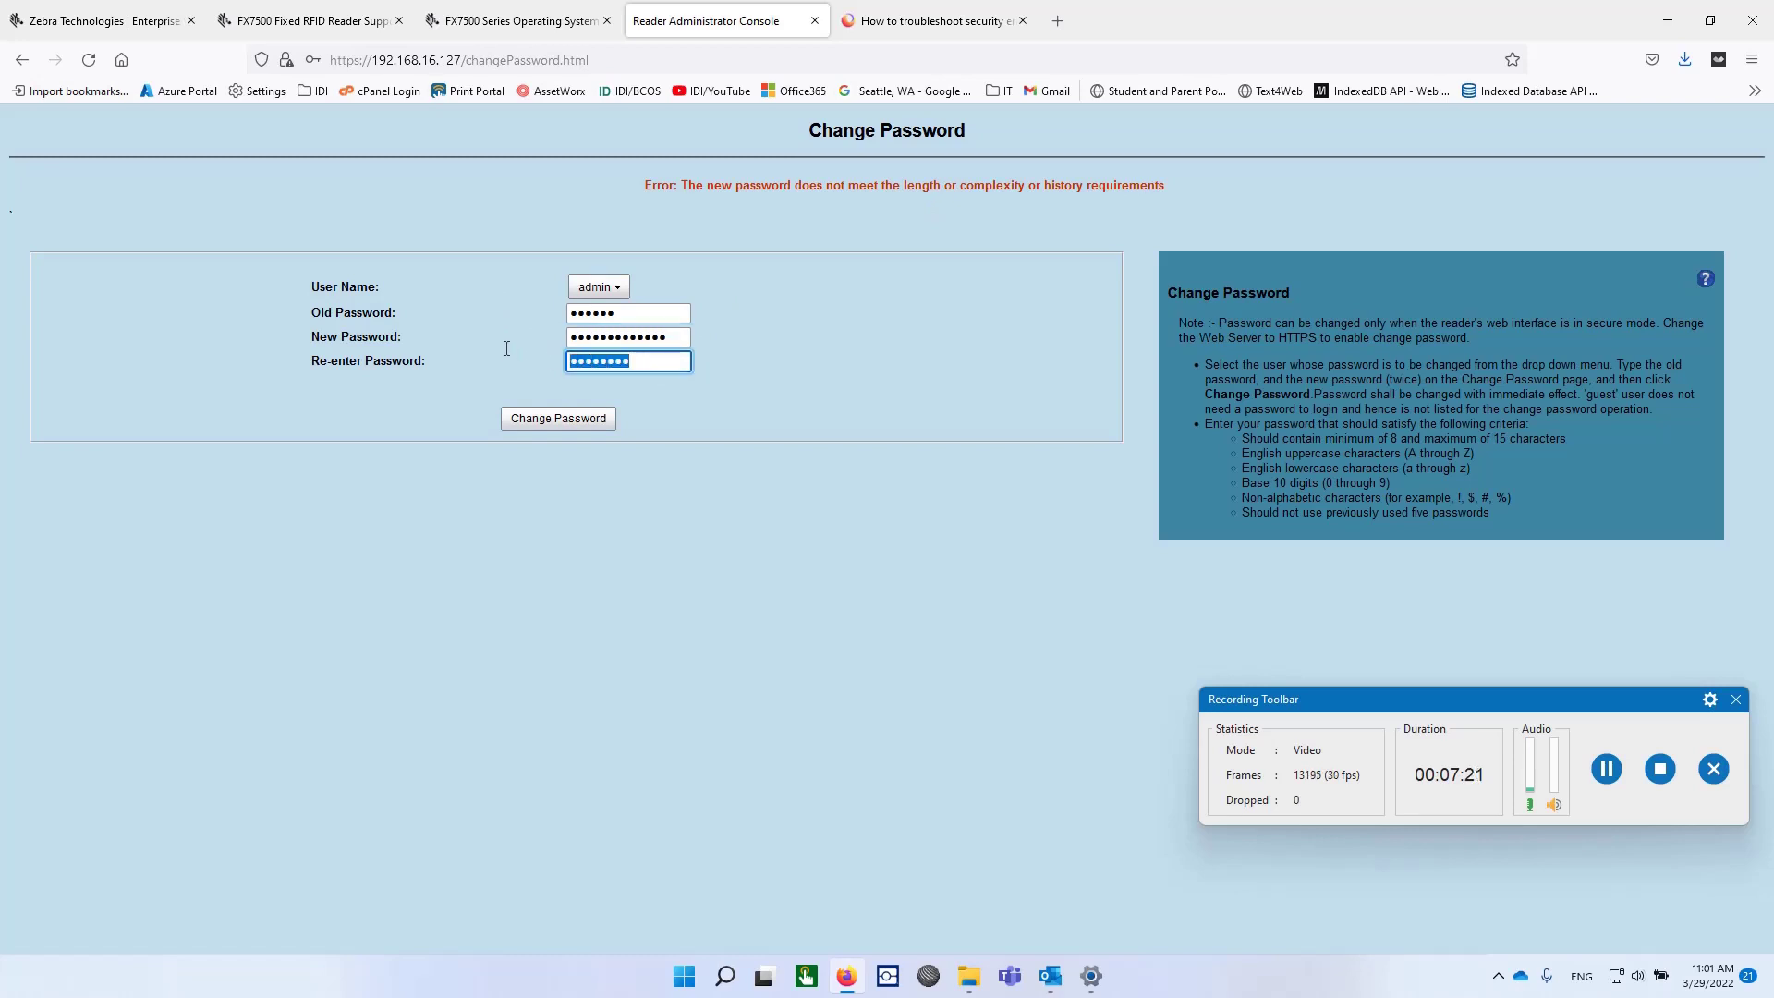
text(*************)
click(574, 427)
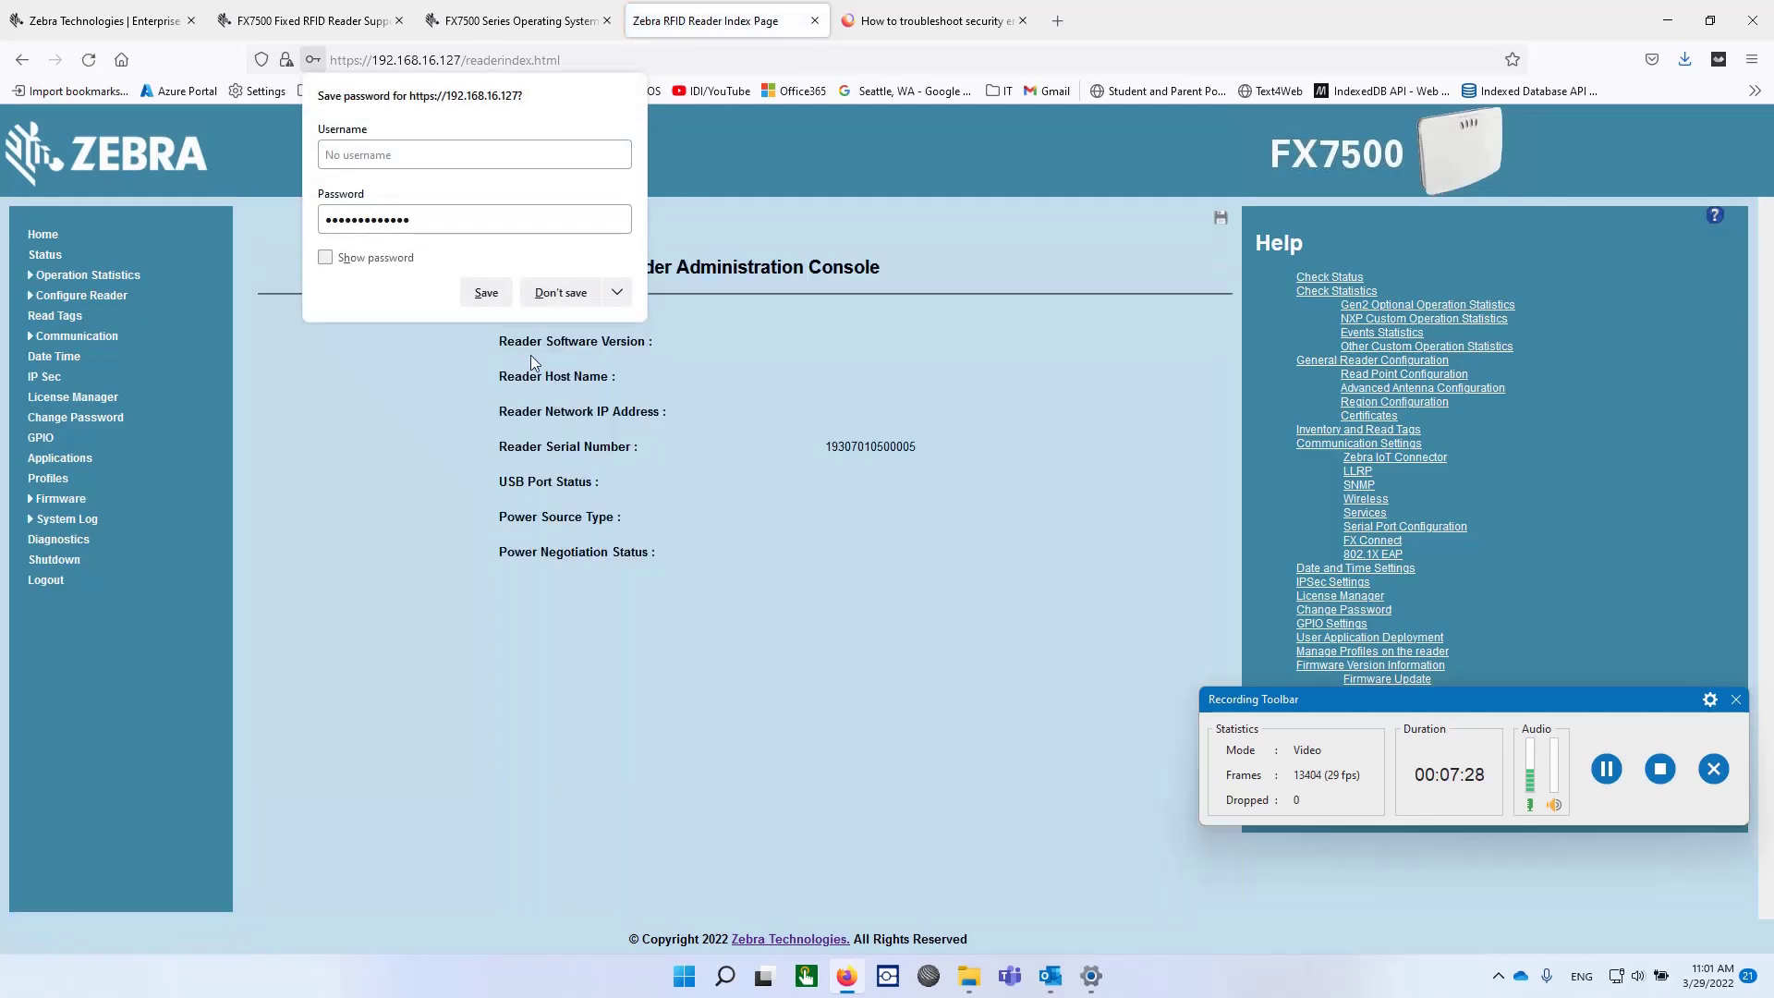
Save the new login in Firefox, then select the protocol part of the console's address.
click(484, 291)
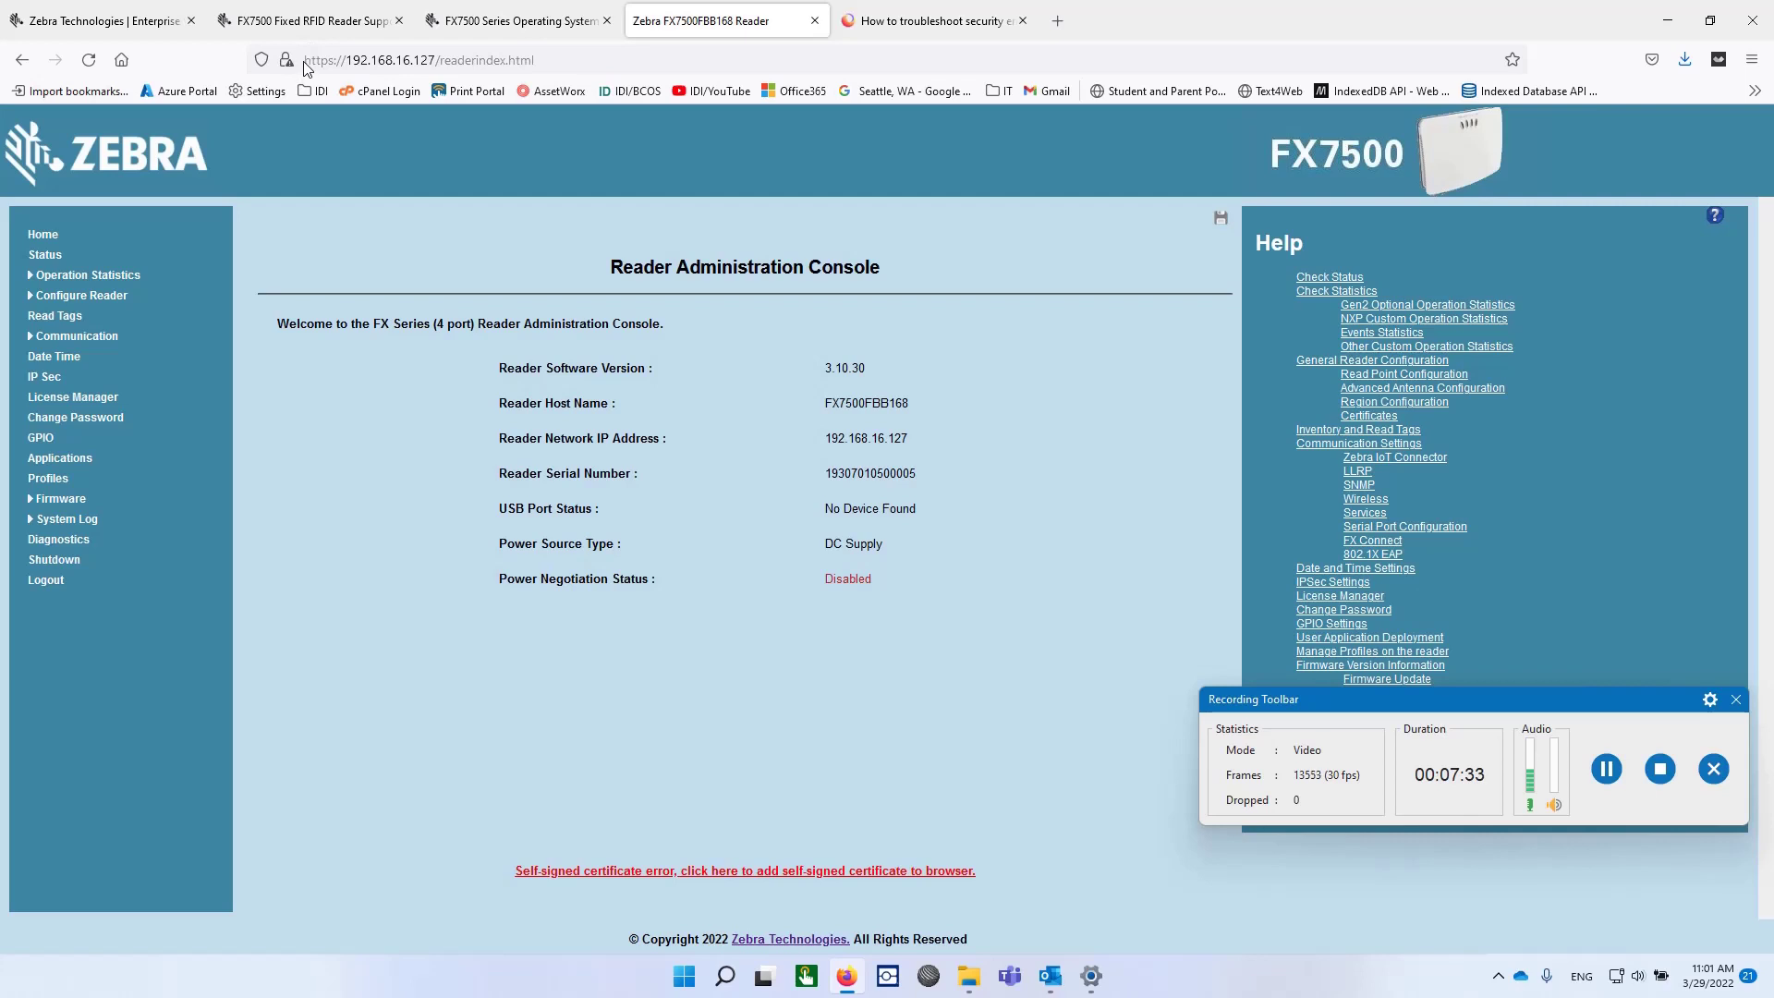
drag(305, 61, 340, 63)
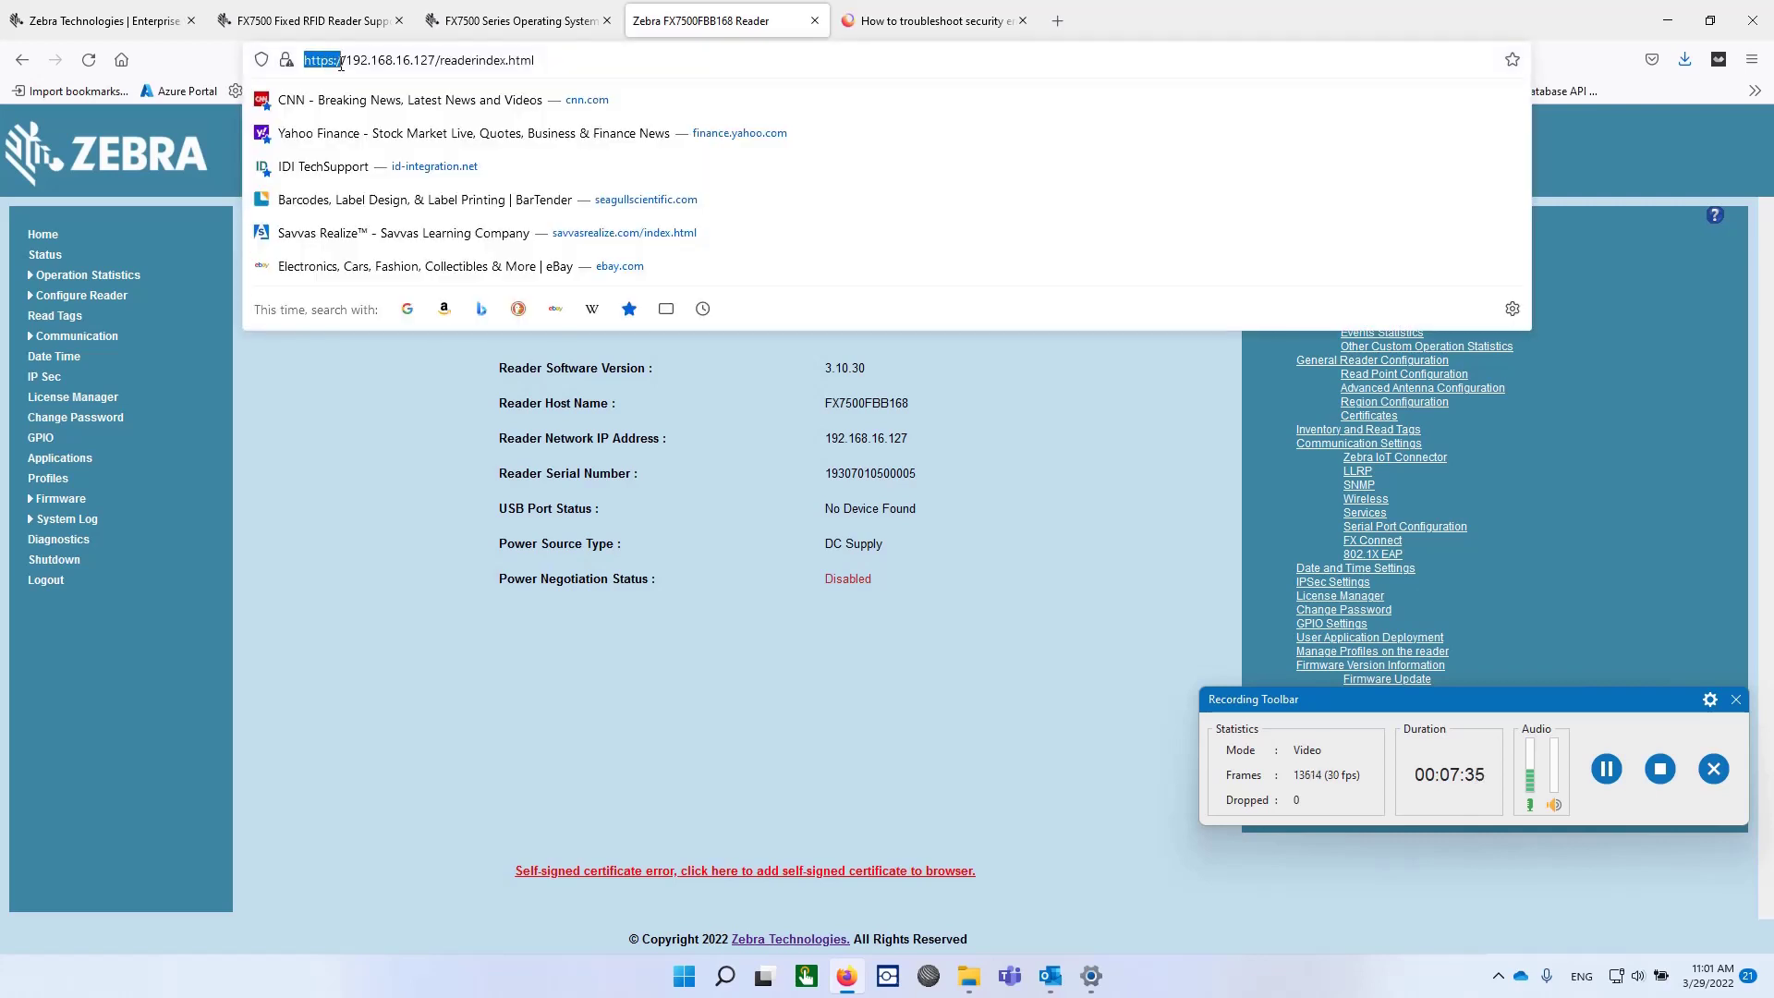